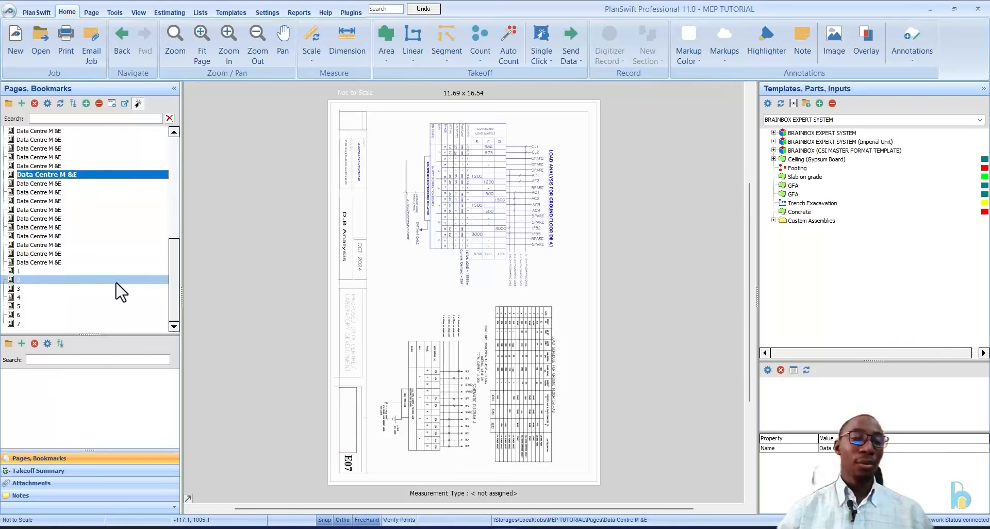
Step: Look through reference pages 1 to 4, comparing the electrical fittings chart, 4-room wiring, house wiring plan and circuit diagram
click(118, 279)
click(122, 288)
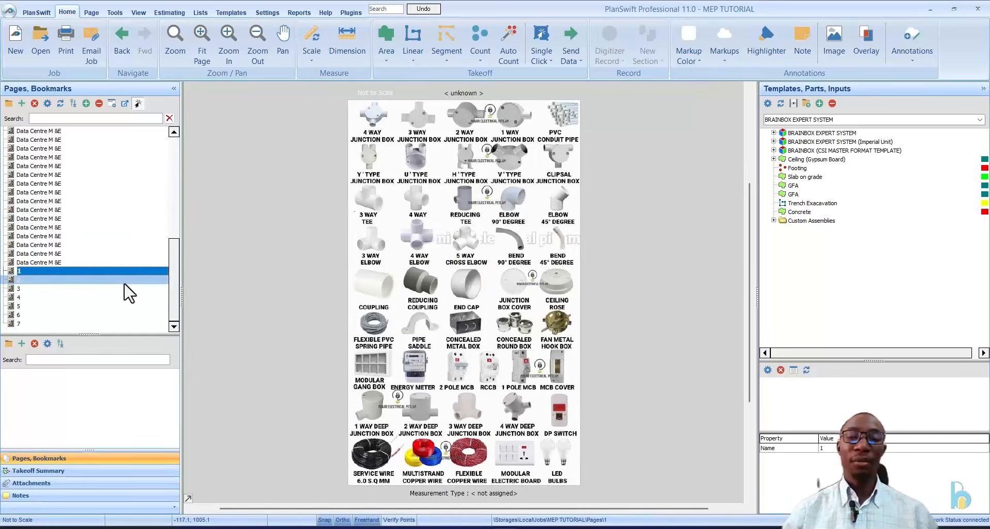
click(122, 297)
click(111, 288)
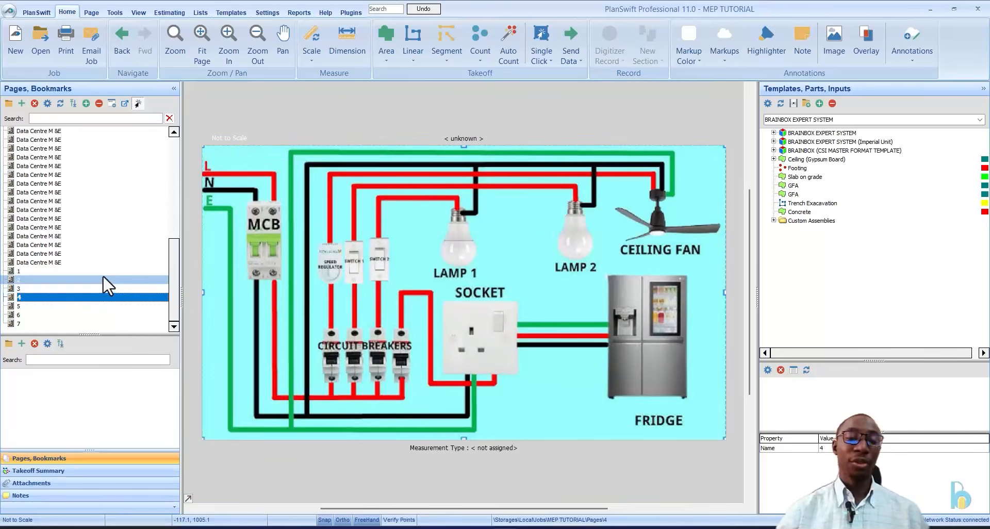
click(104, 279)
click(103, 271)
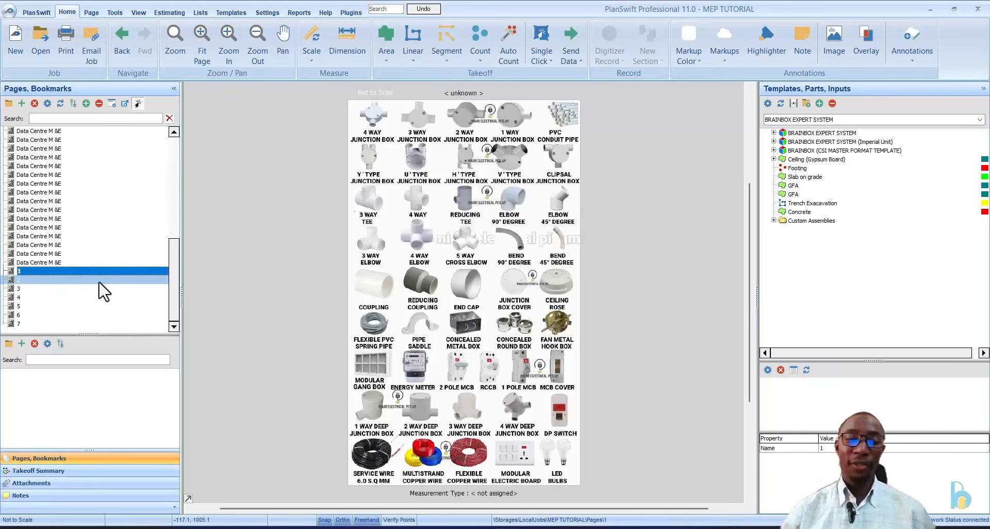
click(101, 279)
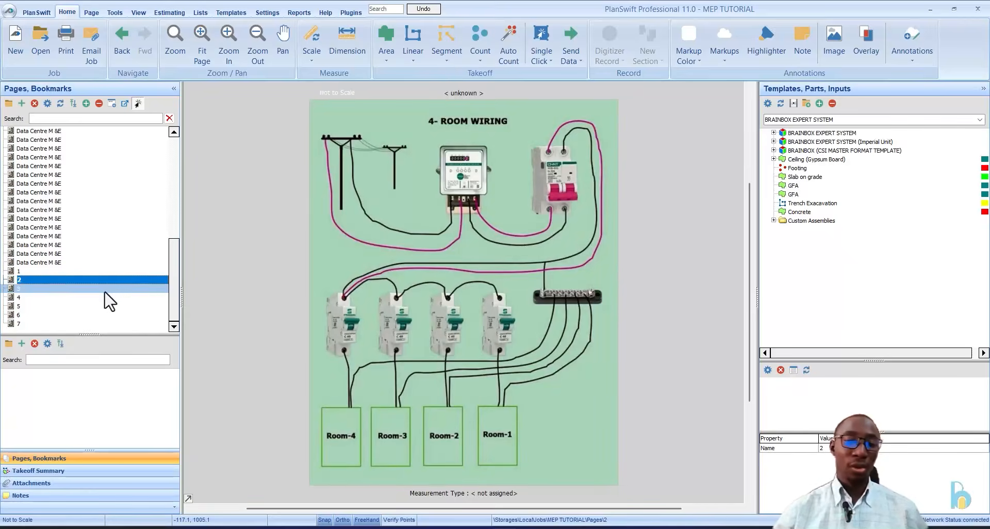
click(104, 289)
click(113, 298)
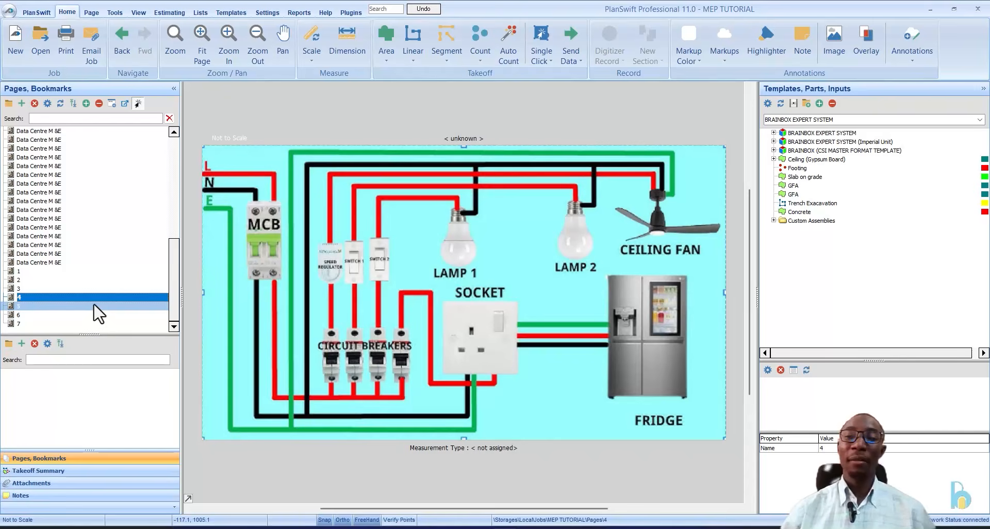
Step: Examine the 3-room full house wiring diagram on page 6 and compare it with the fittings and wiring illustrations on pages 1 to 4
click(69, 271)
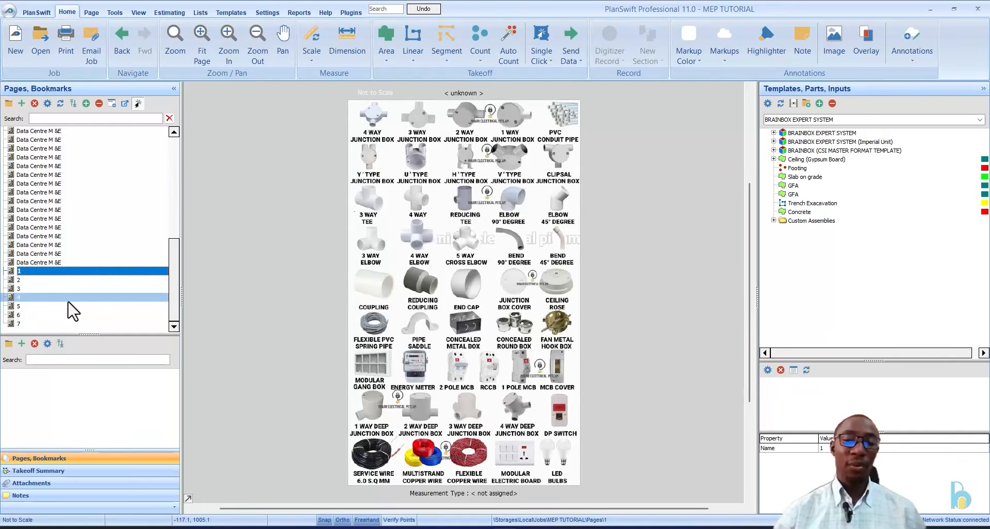
click(81, 316)
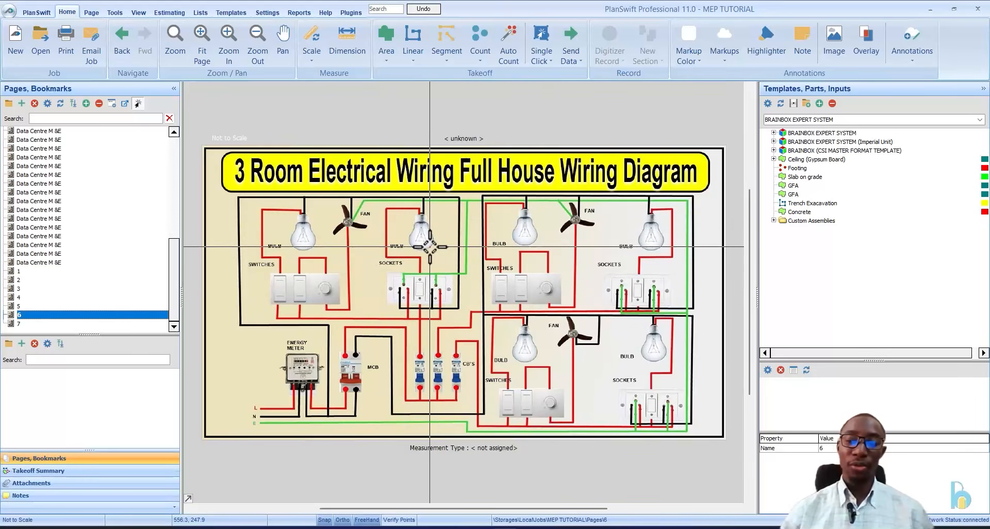
click(72, 280)
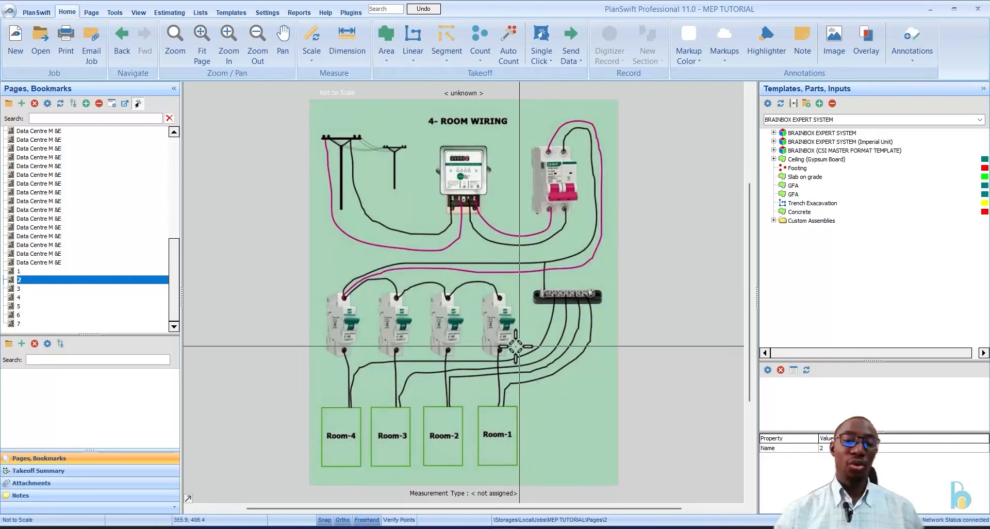
click(38, 298)
click(36, 290)
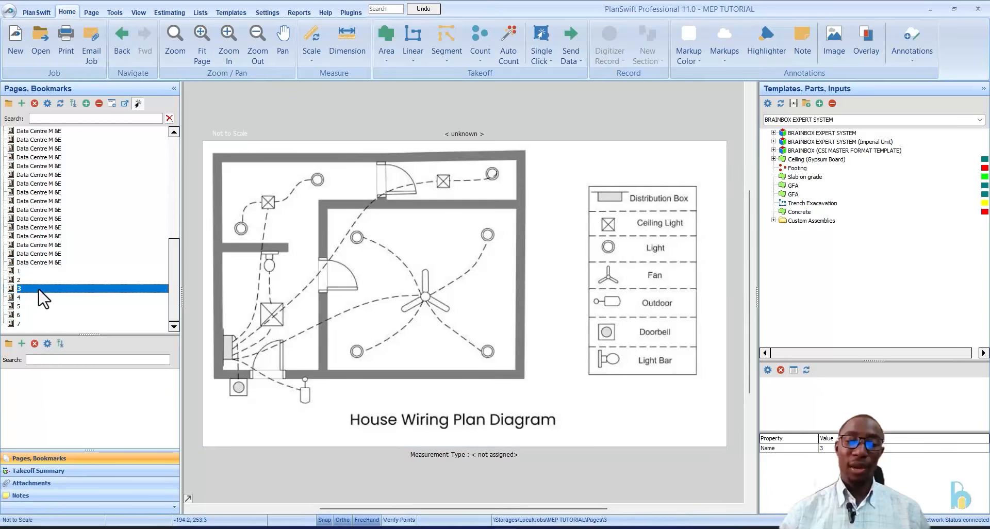
click(44, 299)
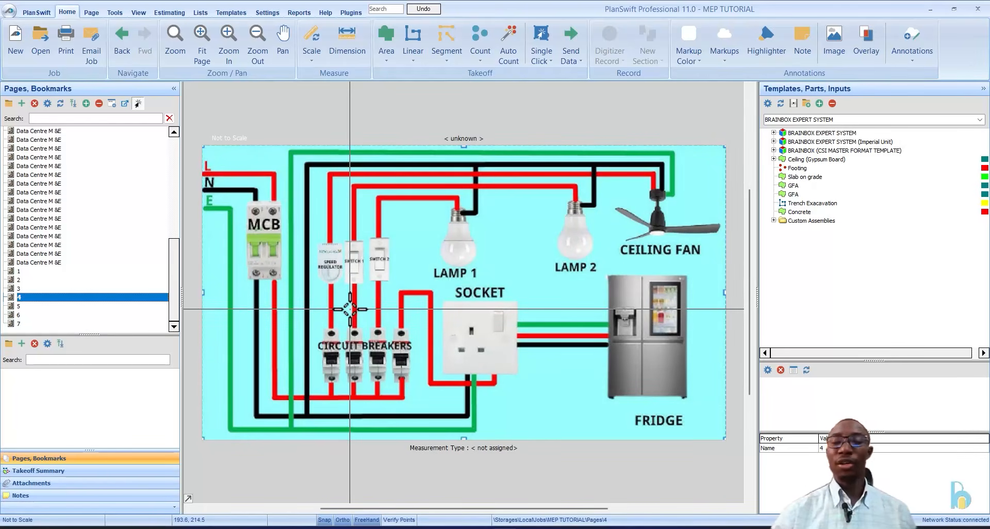
click(45, 288)
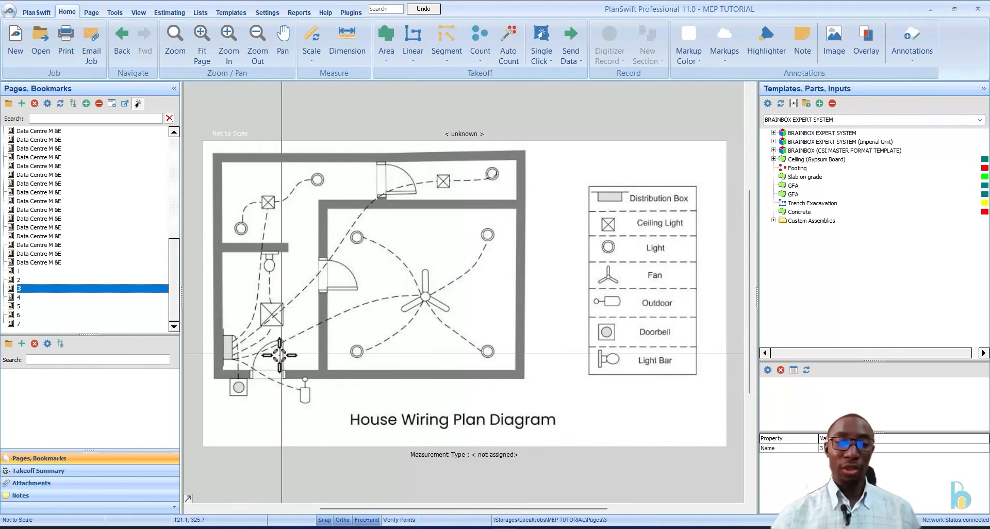
click(37, 280)
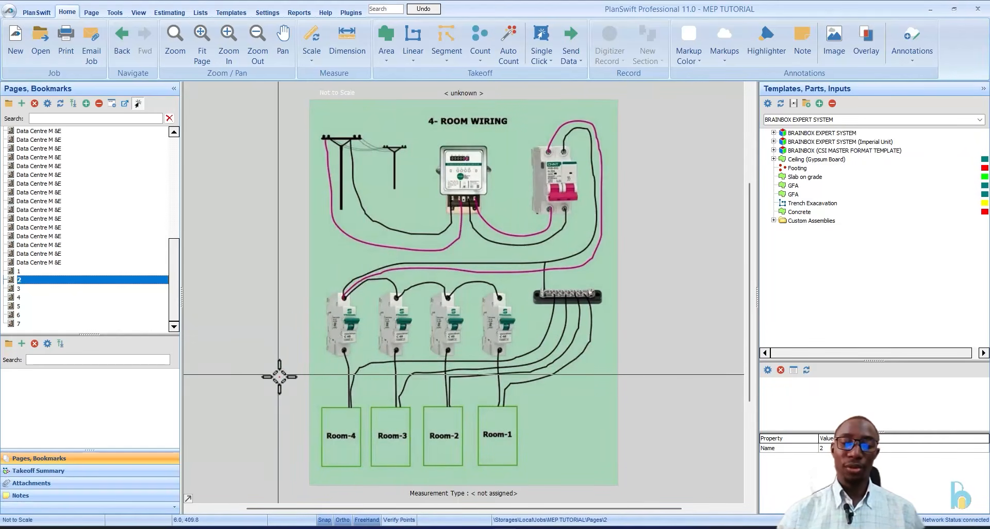
click(61, 273)
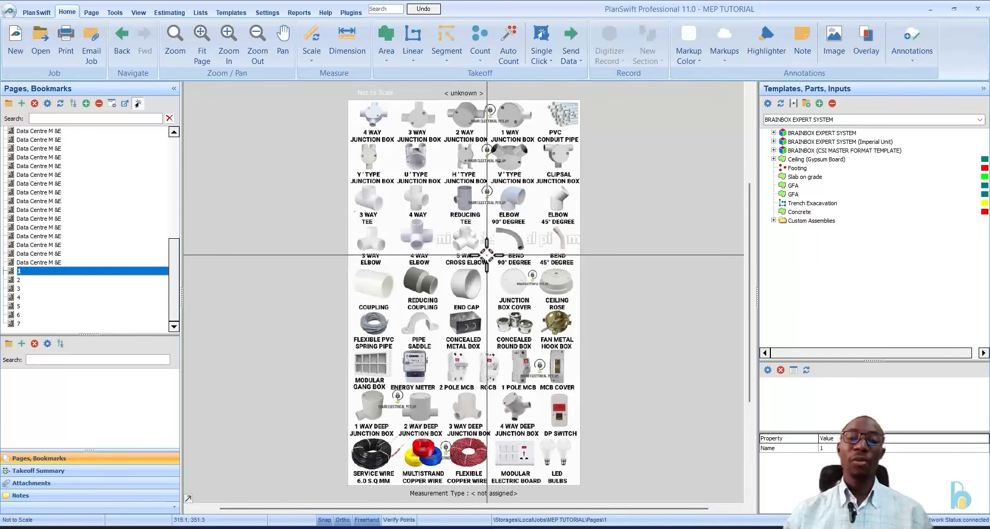
Step: Review reference pages 3 to 7, including the slab conduit photo, the 3-room wiring diagram and the PVC conduit fittings chart
click(51, 288)
click(53, 298)
click(59, 307)
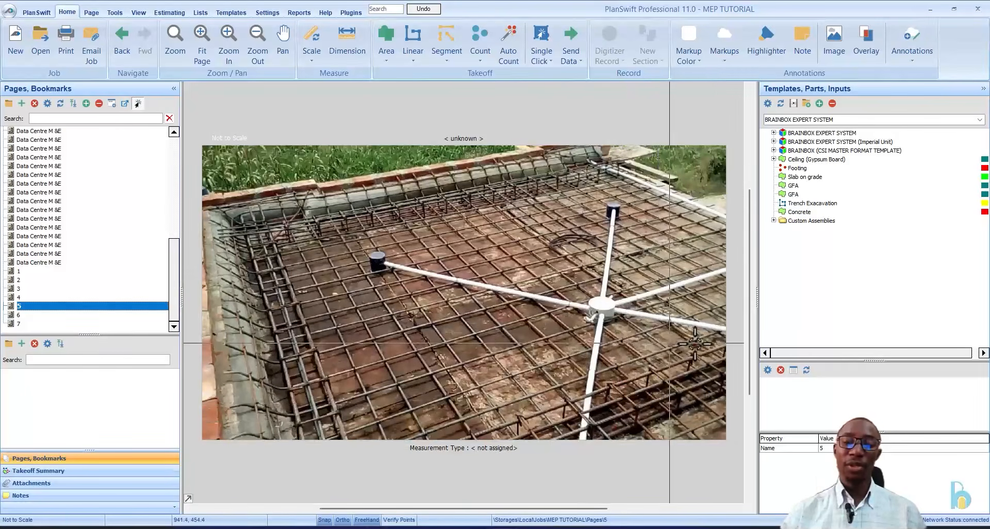
click(60, 315)
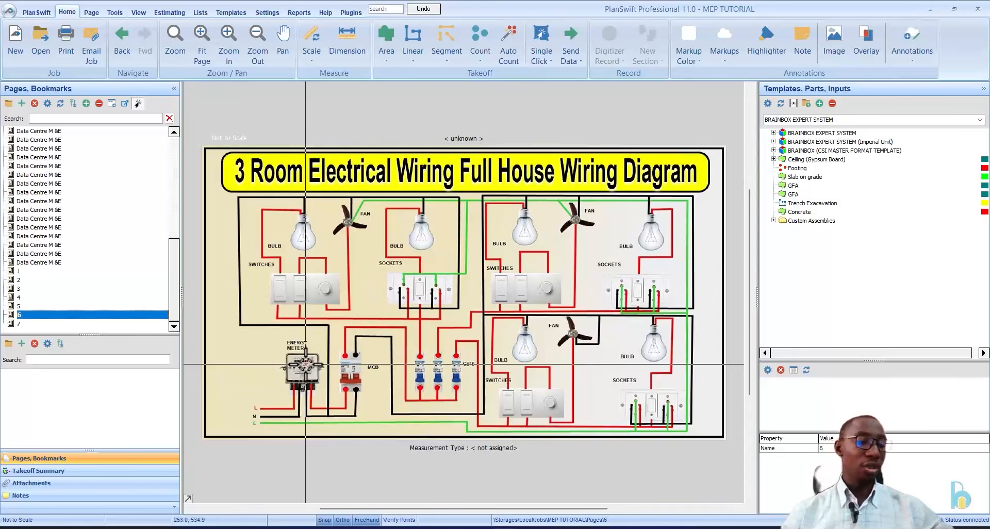
click(107, 322)
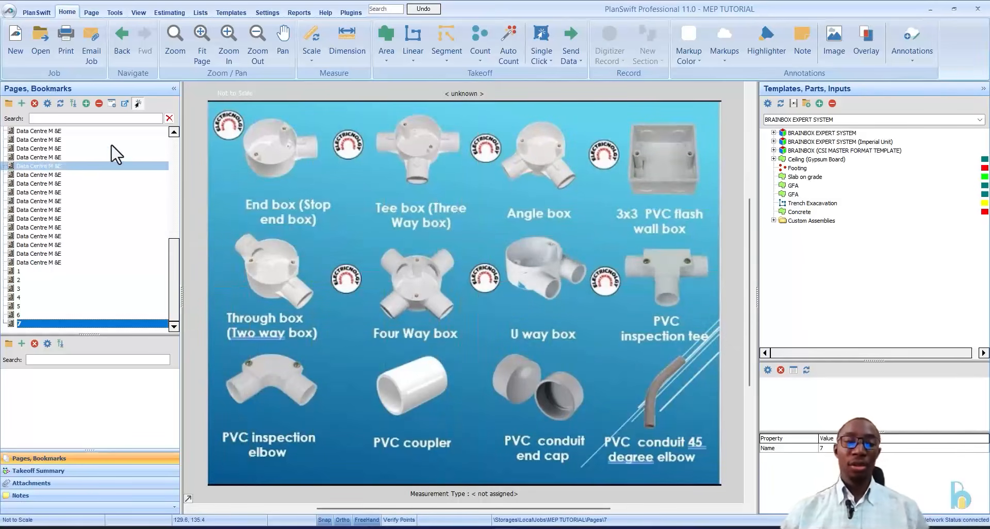
Step: Open the Data Centre M &E lighting point drawing E03 and rotate the page left so it reads upright
scroll(115, 154, up, 5)
click(117, 229)
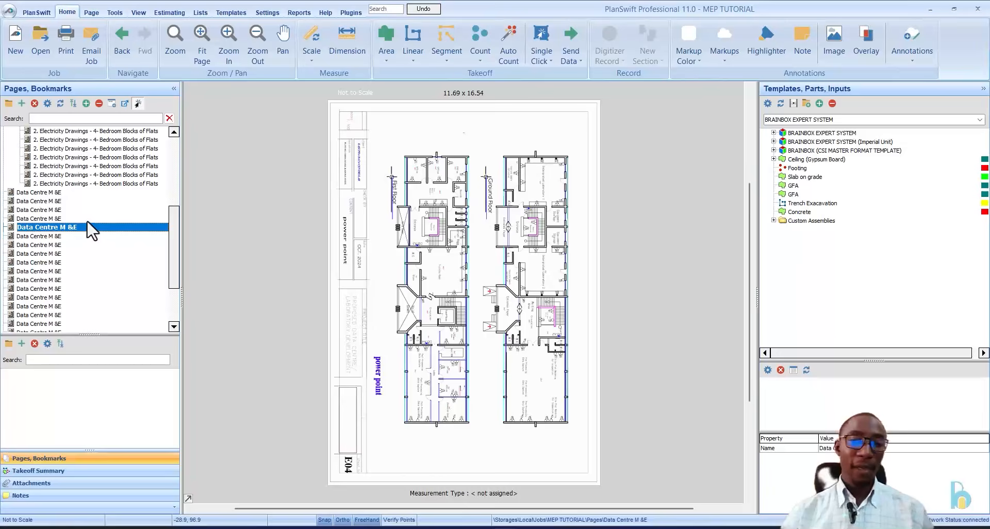
key(Up)
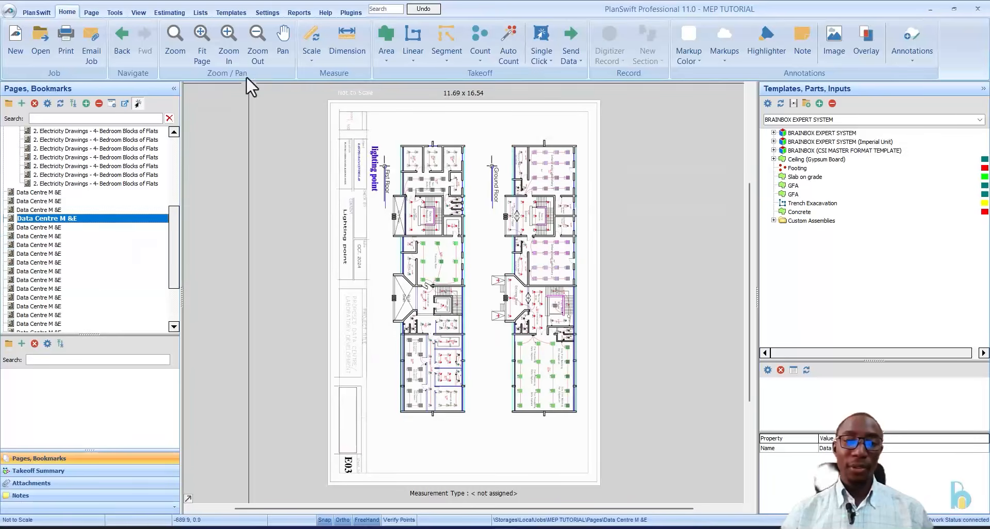
click(91, 13)
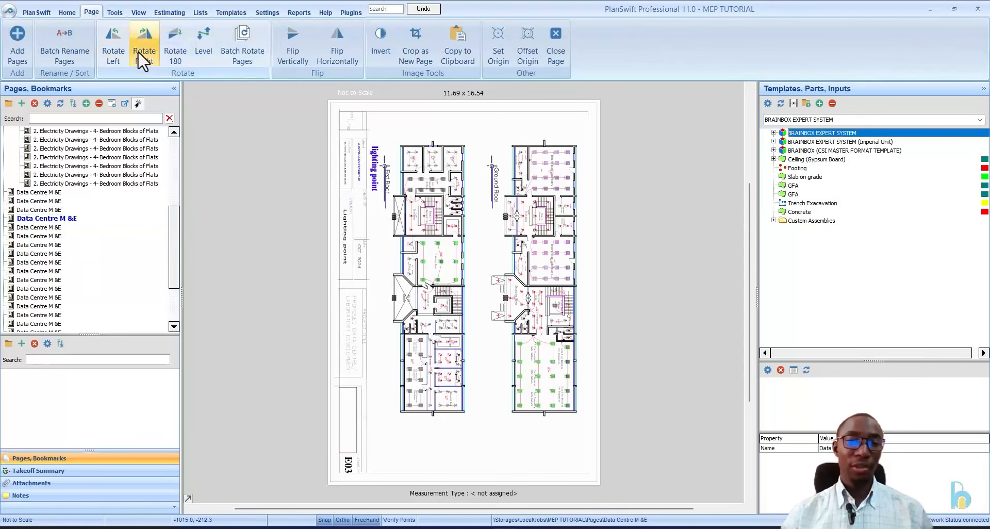
click(141, 45)
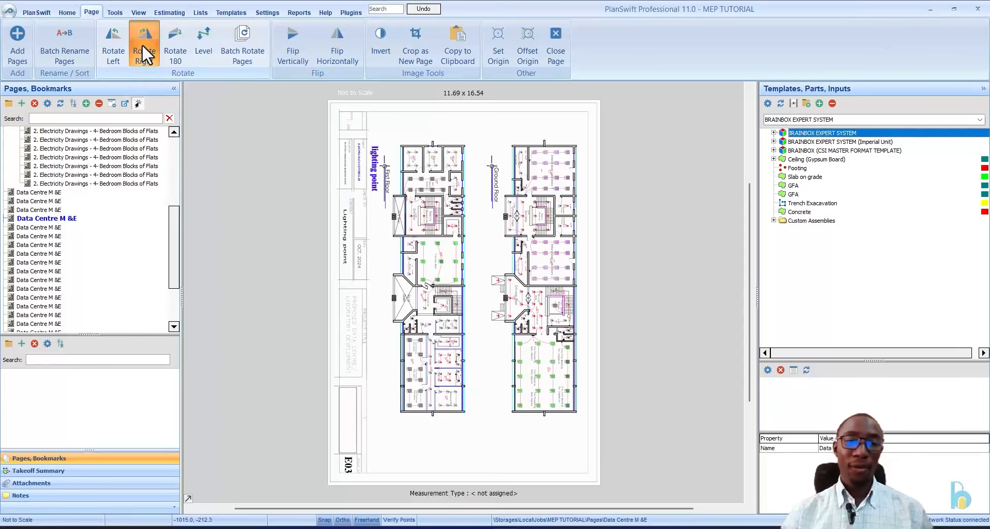
click(113, 44)
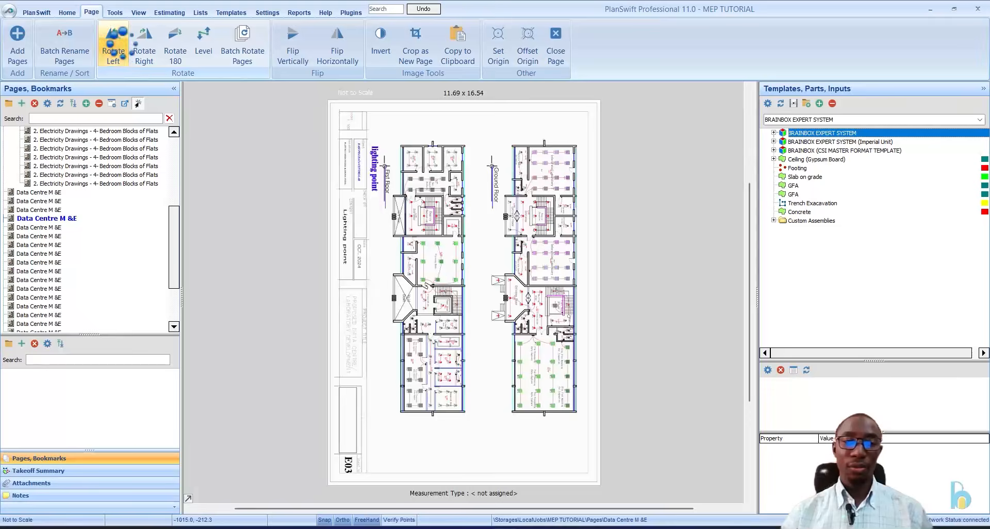
click(122, 42)
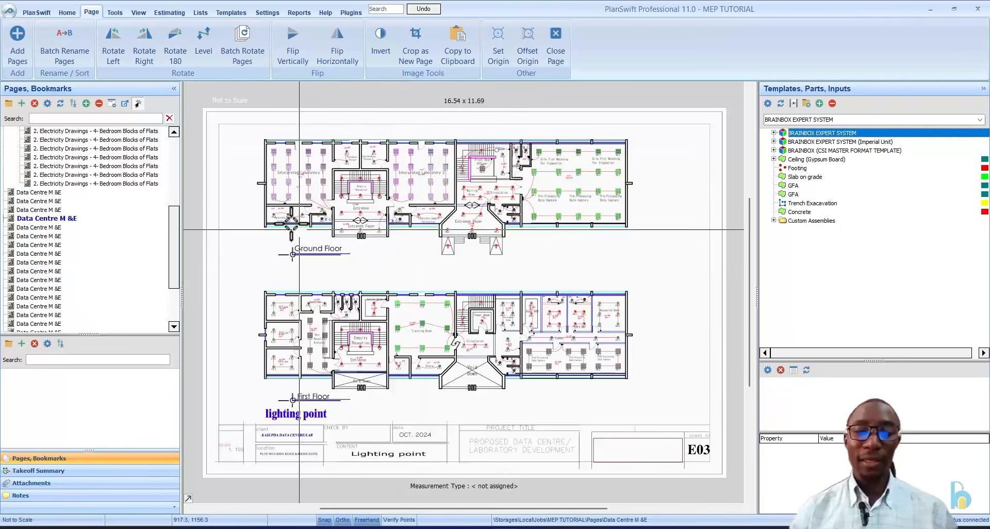
Step: Examine the ground floor lighting layout around Integrated Laboratory 1 and the Concrete Sample Collection room
scroll(292, 221, up, 3)
scroll(320, 333, down, 2)
scroll(378, 314, up, 2)
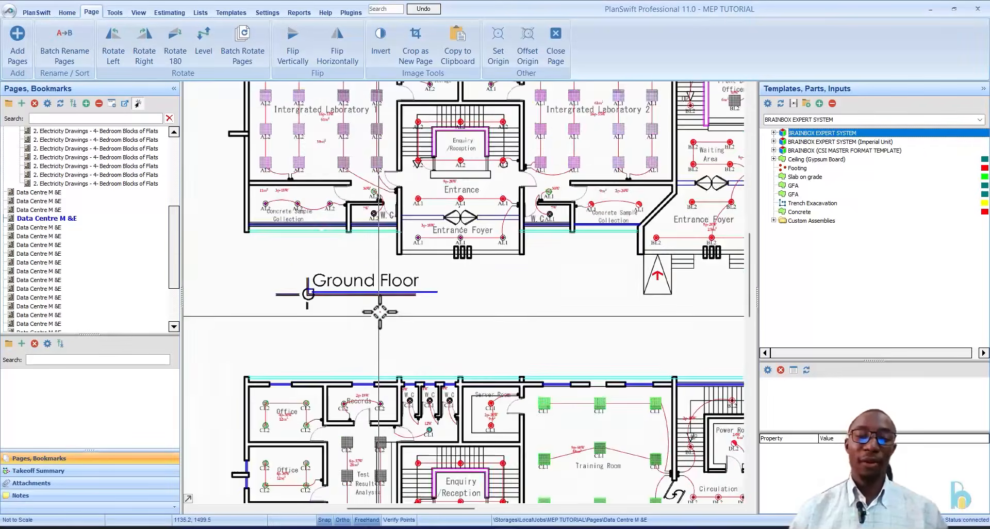
scroll(545, 482, down, 1)
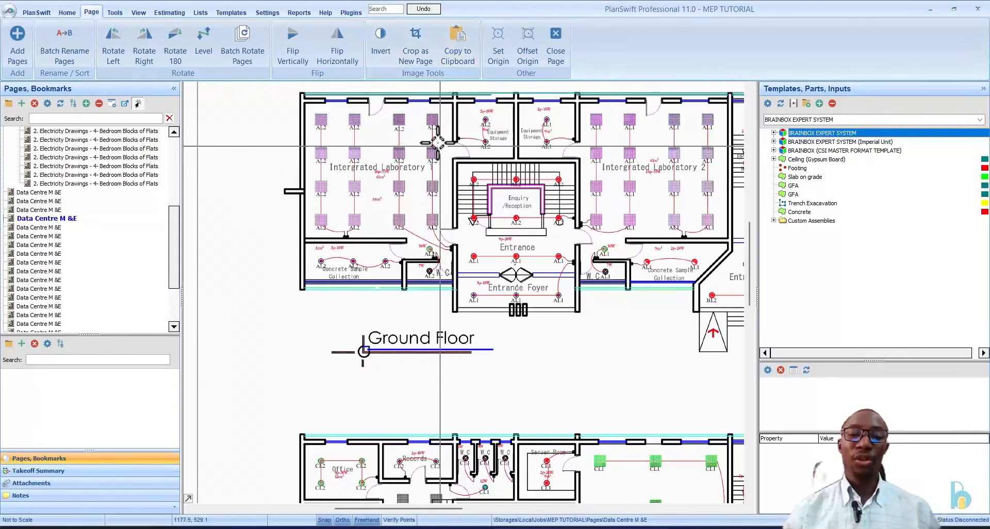
scroll(443, 170, up, 1)
scroll(443, 288, down, 1)
scroll(444, 297, up, 1)
scroll(350, 268, up, 1)
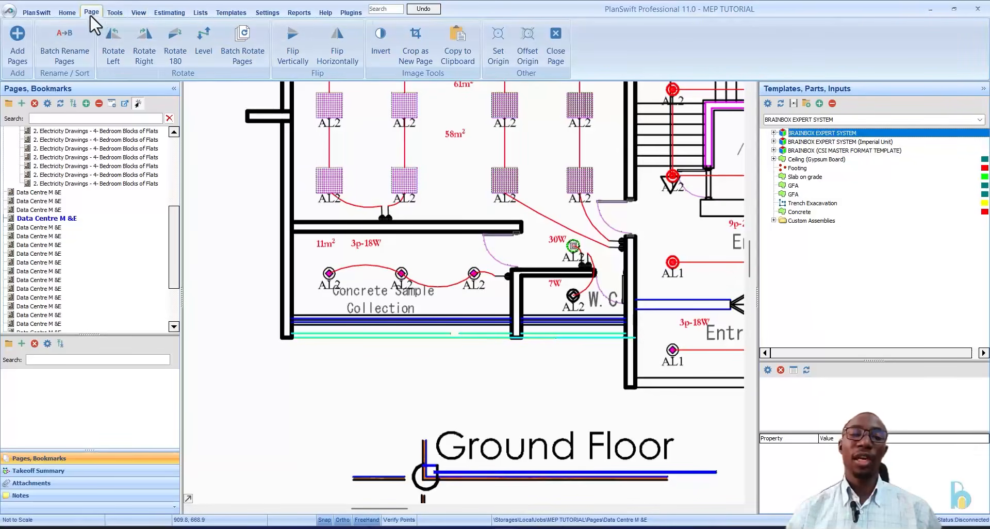
click(71, 11)
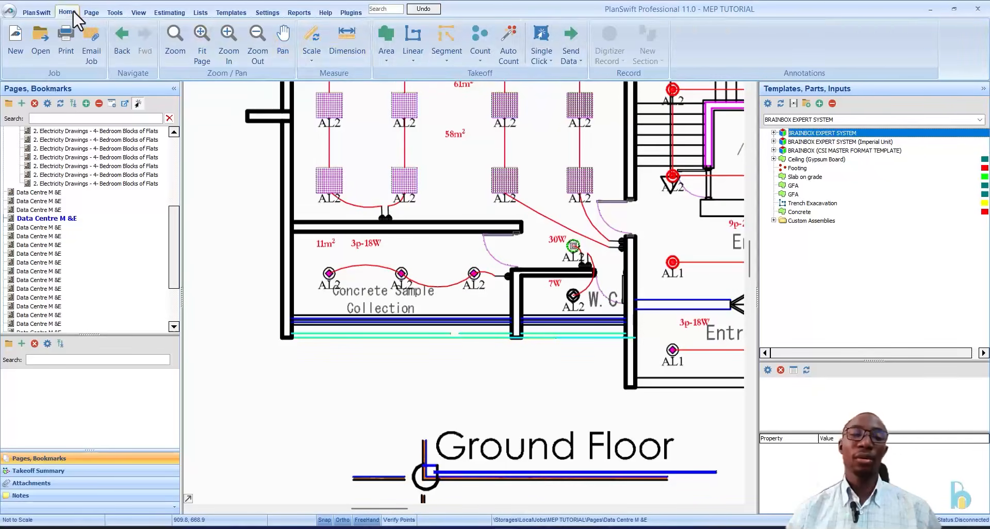
click(413, 41)
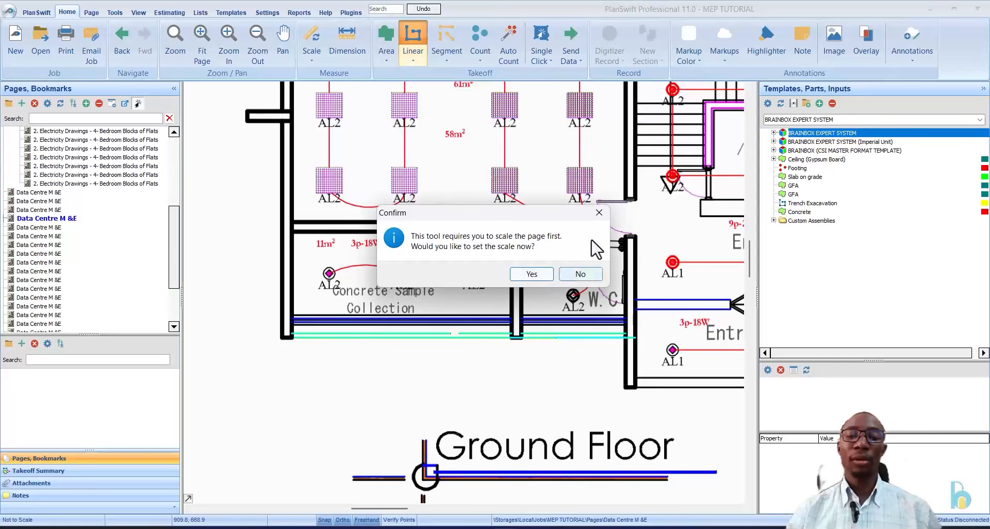
click(598, 213)
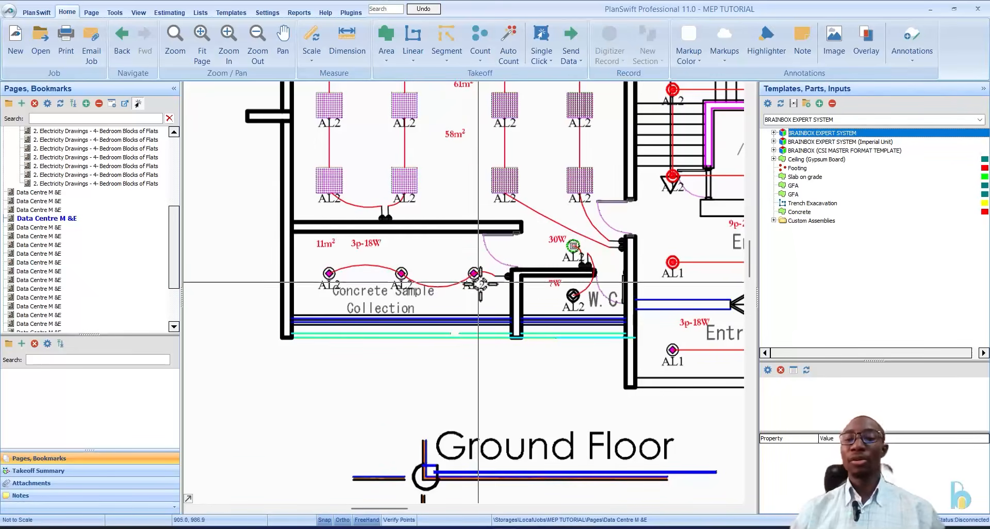
Step: Review the PVC conduit fittings on page 7, the wiring diagram on page 6 and the slab conduit photo on page 5
scroll(66, 283, down, 5)
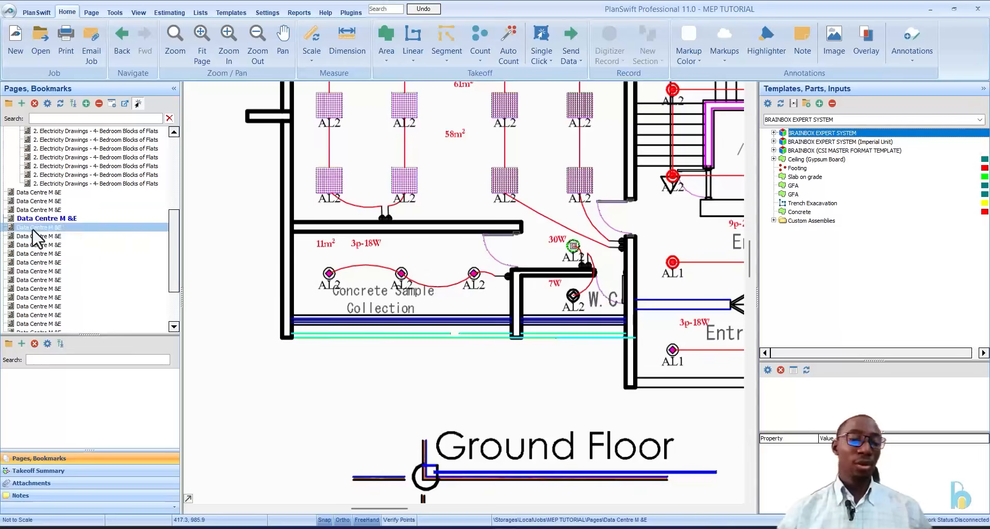
click(79, 322)
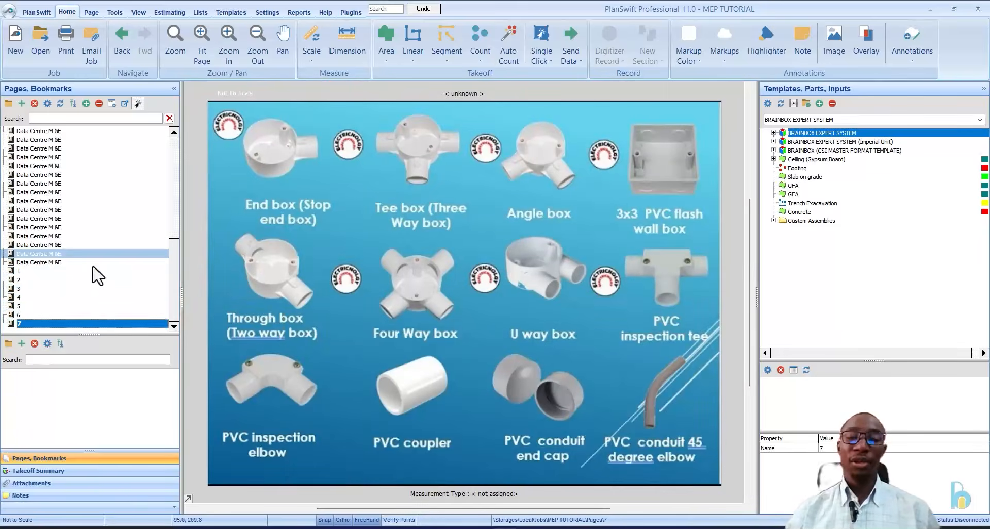
click(70, 314)
click(76, 307)
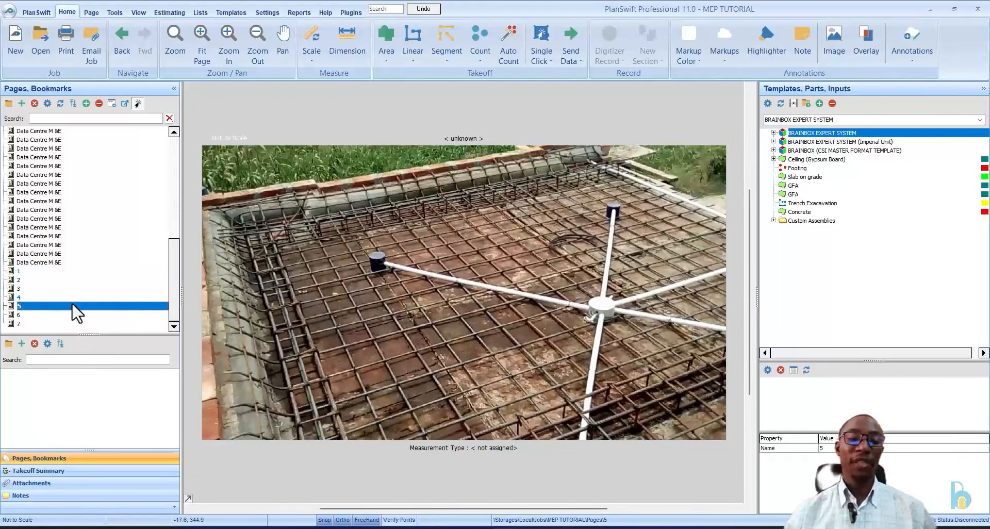
Step: Return to lighting point drawing E03 and examine the ground floor light points around the Concrete Sample Collection room and W.C
scroll(93, 161, up, 2)
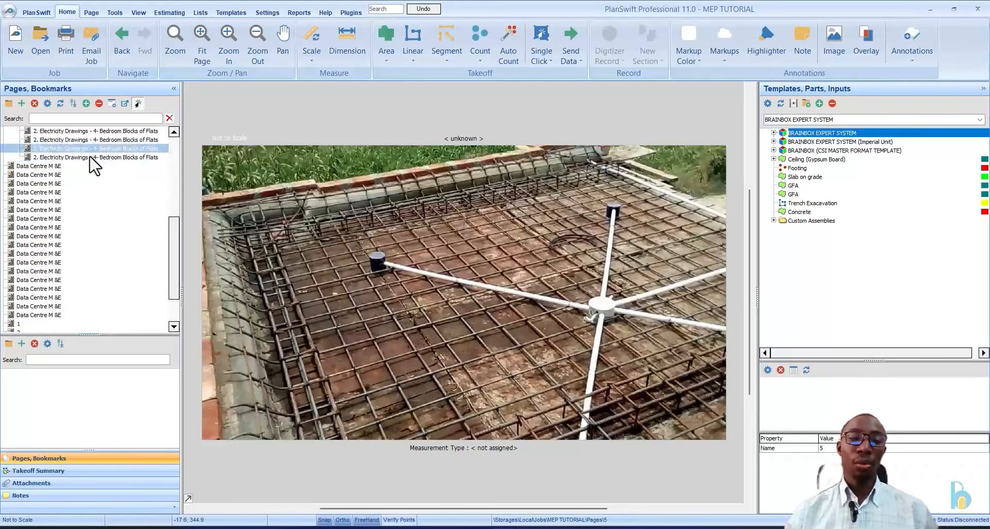
click(77, 183)
click(79, 192)
click(80, 201)
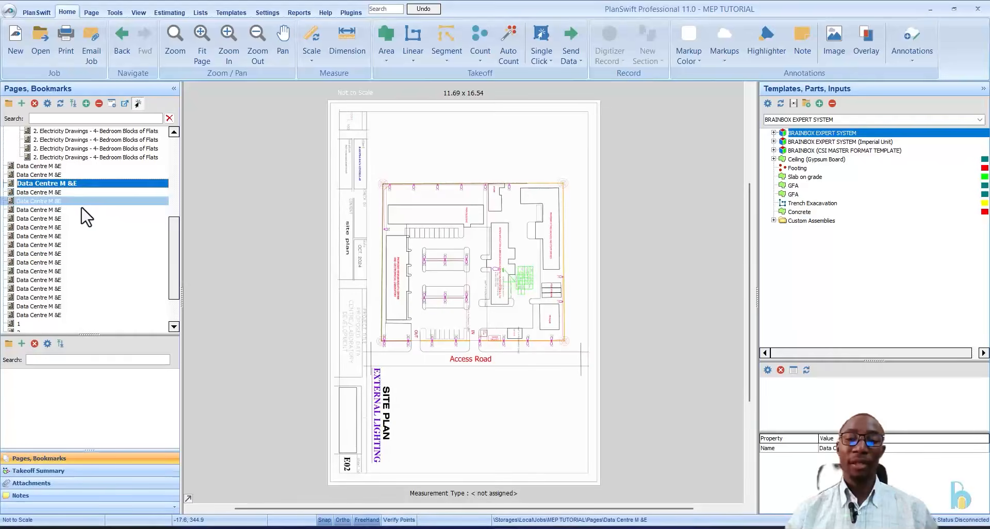
click(82, 210)
click(88, 193)
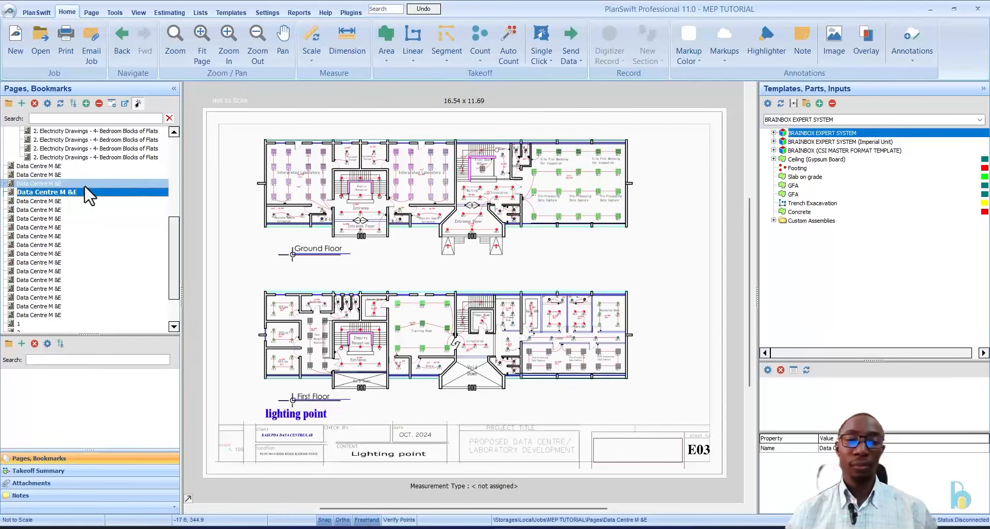
scroll(295, 172, up, 3)
scroll(250, 266, up, 3)
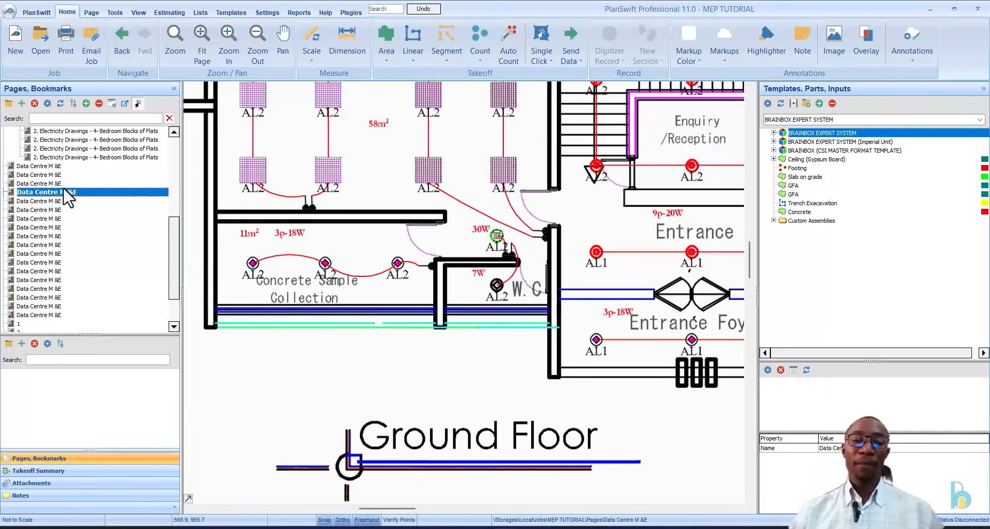
Step: Open the Lighting Plan of Ground floor from the 4-Bedroom Blocks of Flats electricity drawings
scroll(85, 136, up, 5)
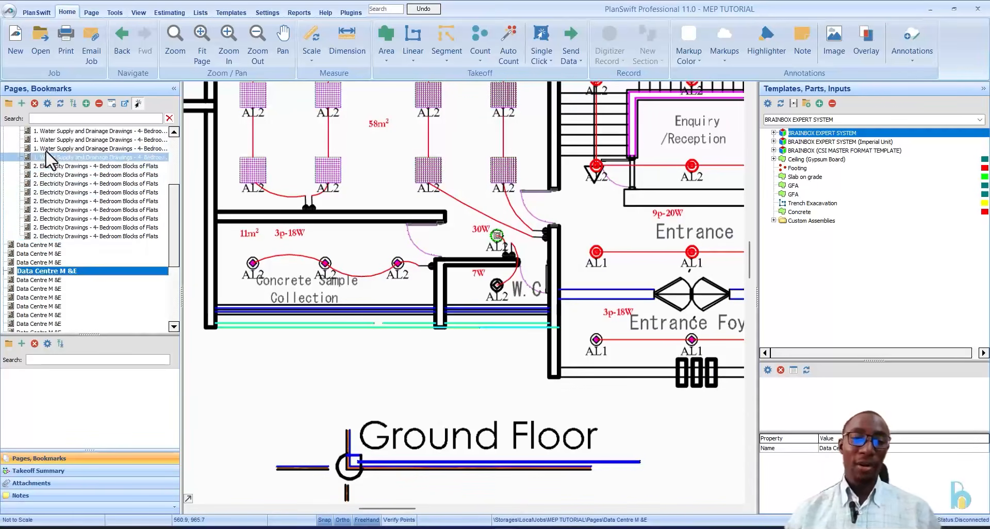
scroll(105, 188, up, 3)
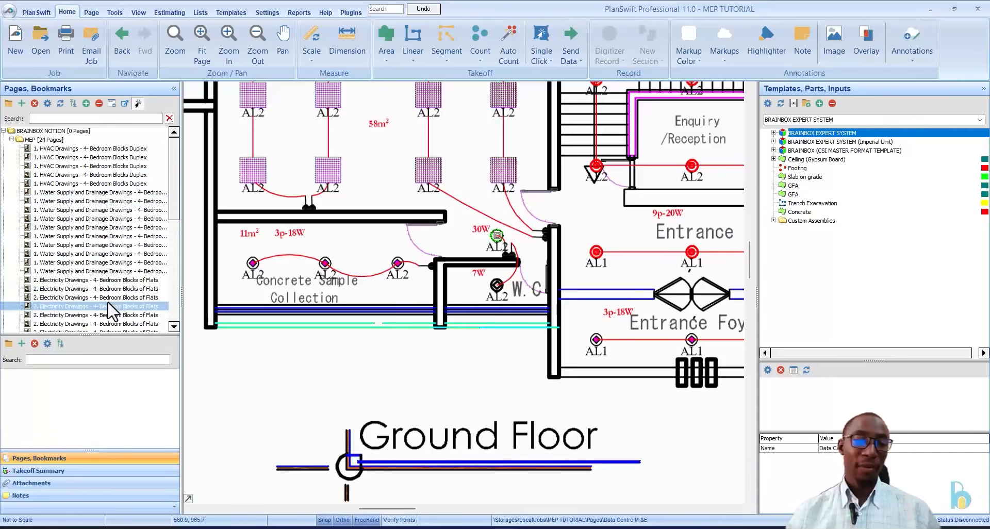
click(101, 165)
scroll(102, 222, down, 2)
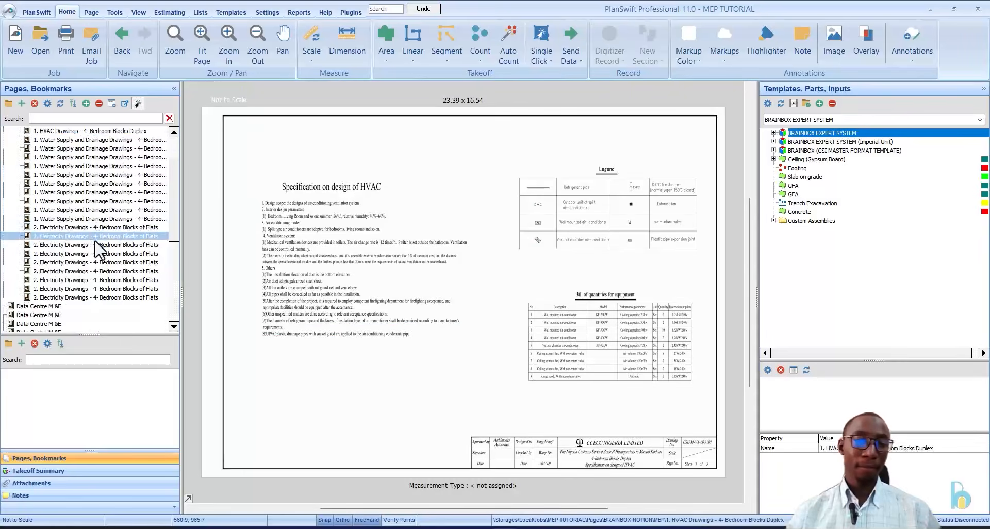
click(98, 255)
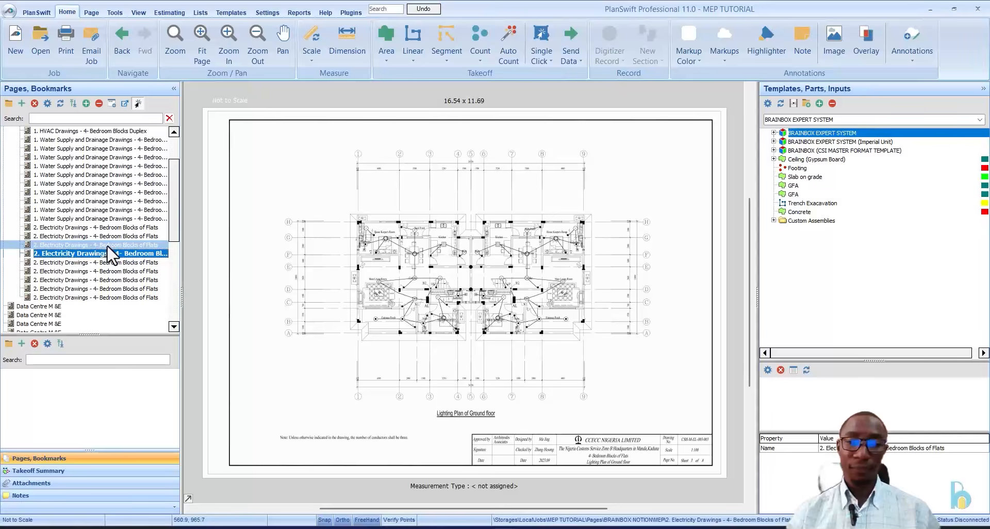
click(107, 244)
click(100, 253)
Step: Examine the light points and switch wiring around the Kitchen, Store and Dining Room on the ground floor lighting plan
scroll(455, 231, up, 5)
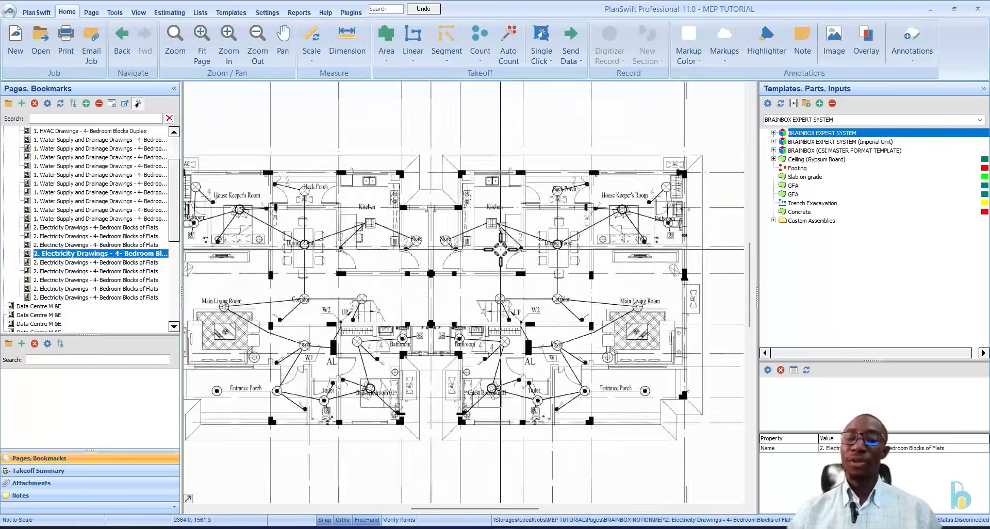
scroll(452, 230, down, 4)
scroll(518, 262, up, 4)
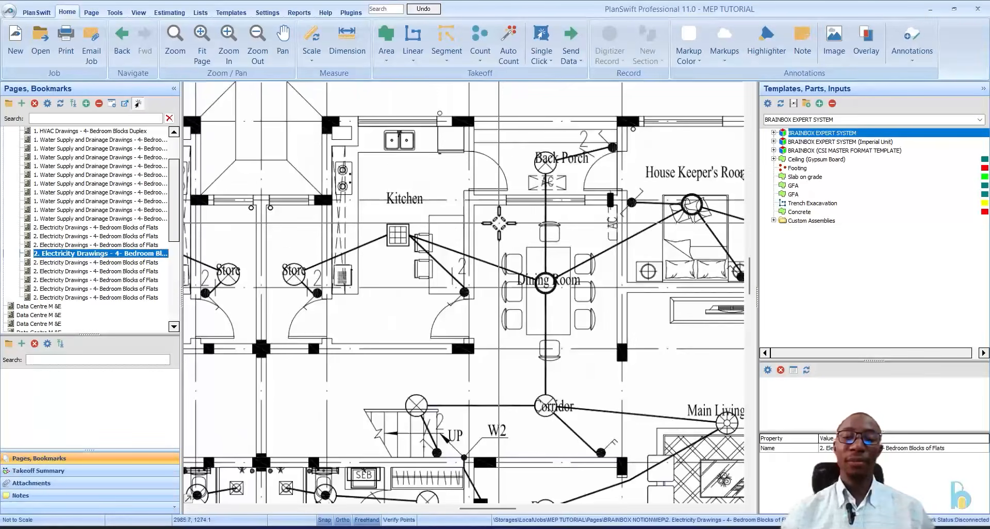
scroll(518, 261, down, 2)
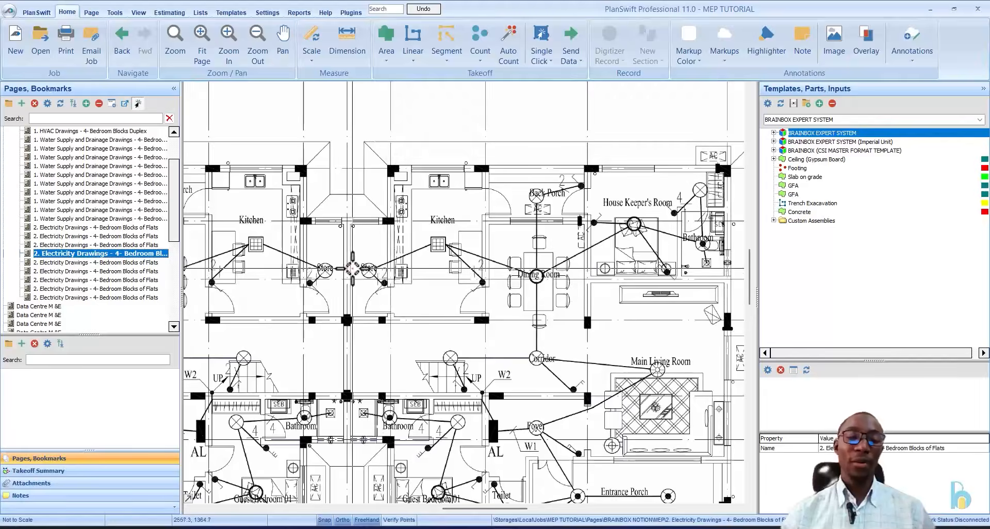
scroll(452, 268, down, 1)
scroll(452, 268, up, 1)
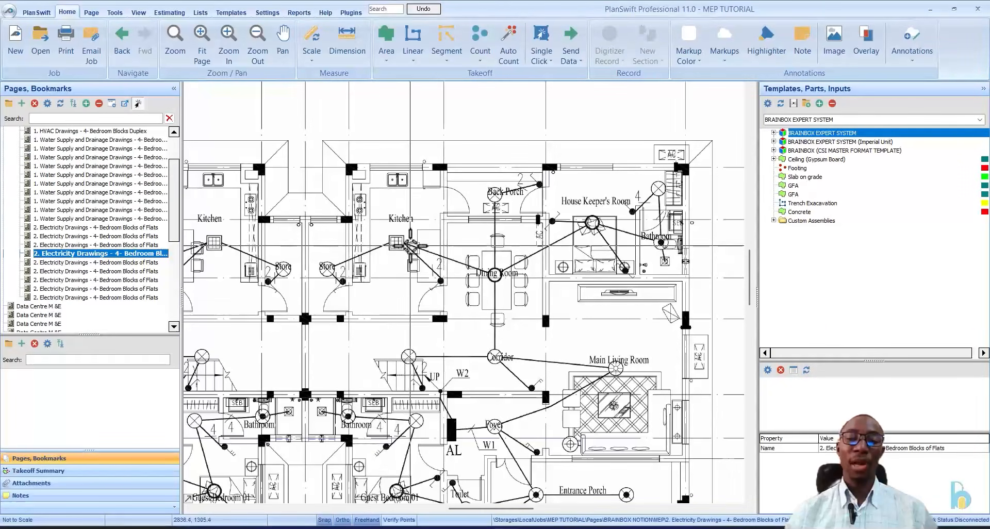
scroll(397, 241, up, 2)
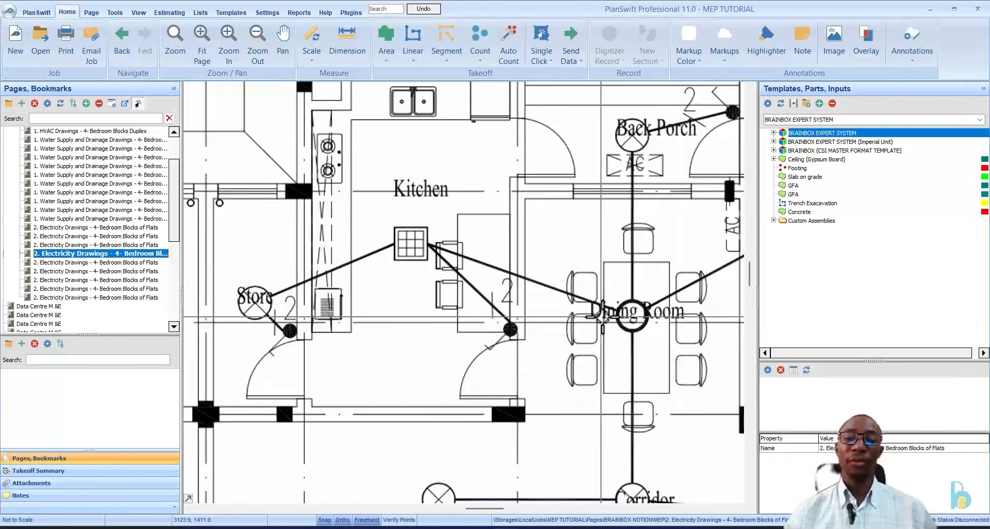
scroll(422, 202, down, 1)
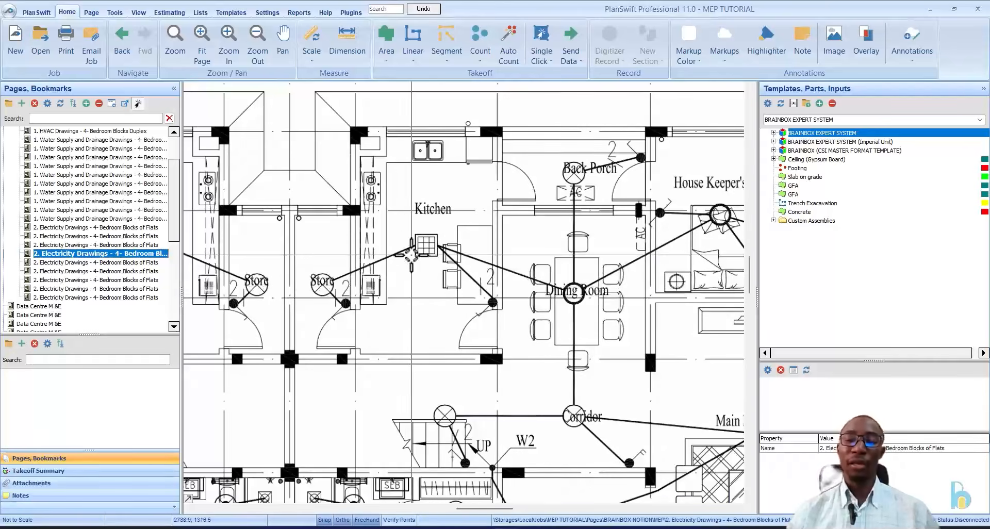
scroll(411, 253, down, 3)
scroll(518, 251, up, 3)
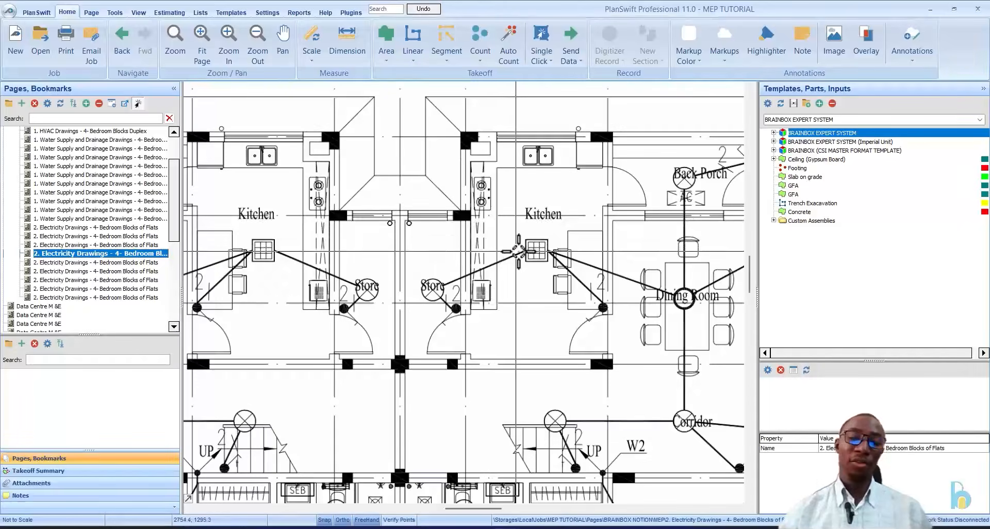
scroll(518, 251, down, 3)
scroll(541, 269, up, 4)
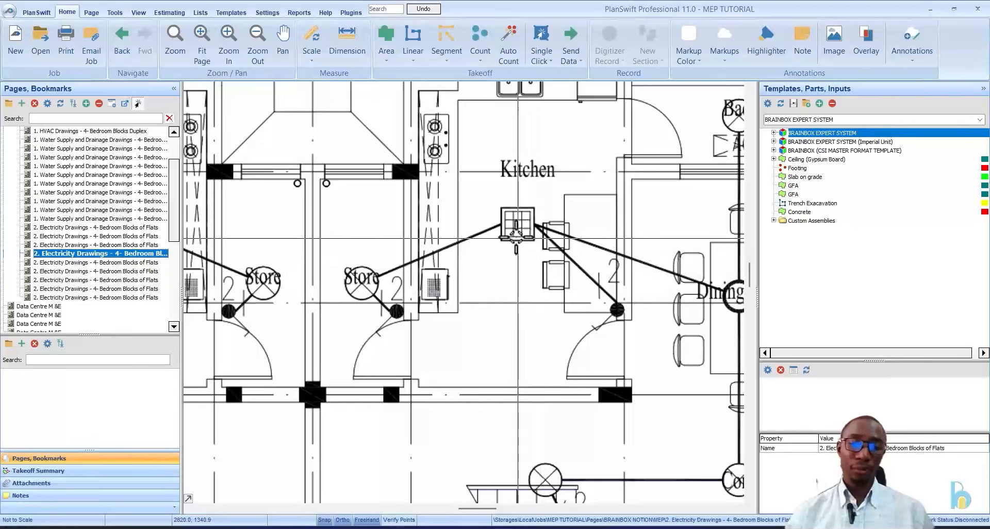
scroll(516, 234, down, 3)
scroll(350, 251, up, 3)
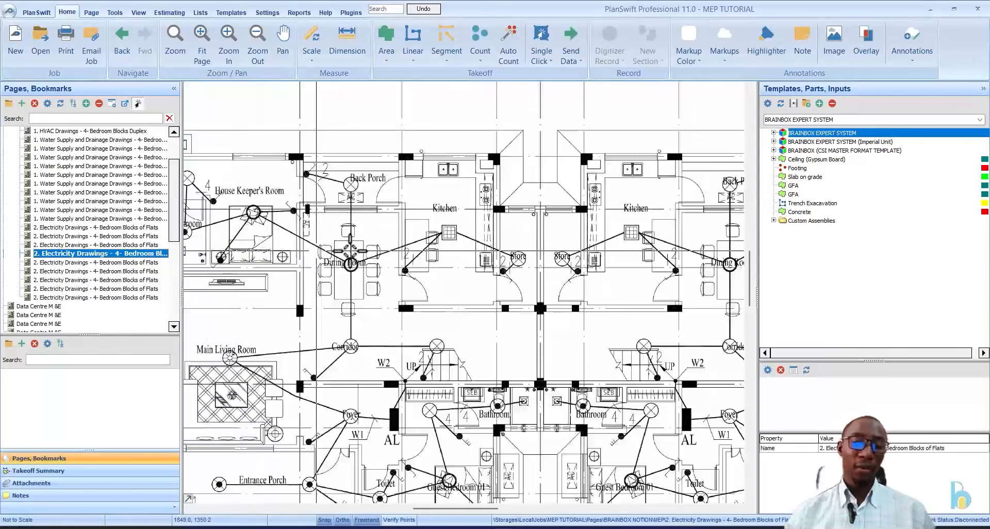
Step: Examine the ground floor lighting circuits W1 and W2 from the AL board through the Foyer, Corridor, Main Living Room and Entrance Porch
scroll(350, 251, down, 3)
scroll(470, 217, up, 3)
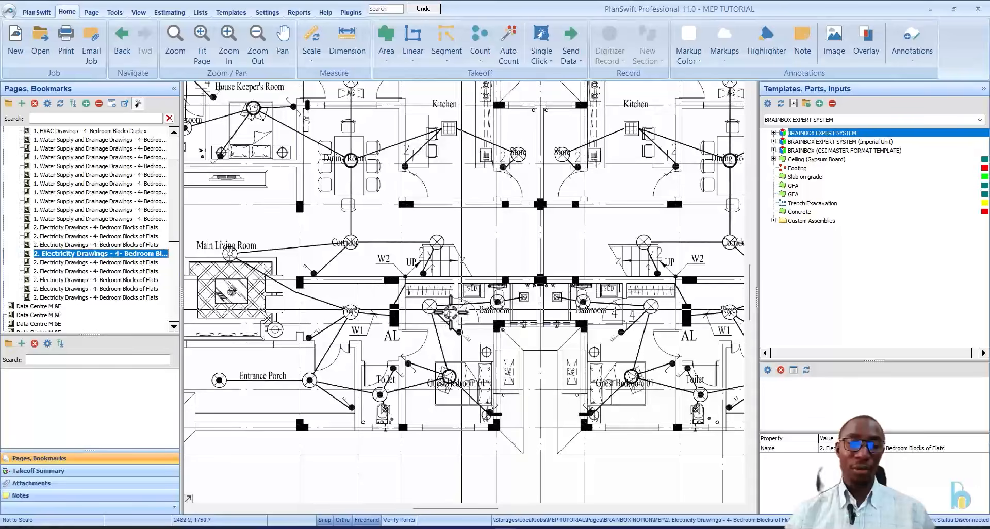
scroll(408, 299, up, 1)
scroll(381, 281, down, 3)
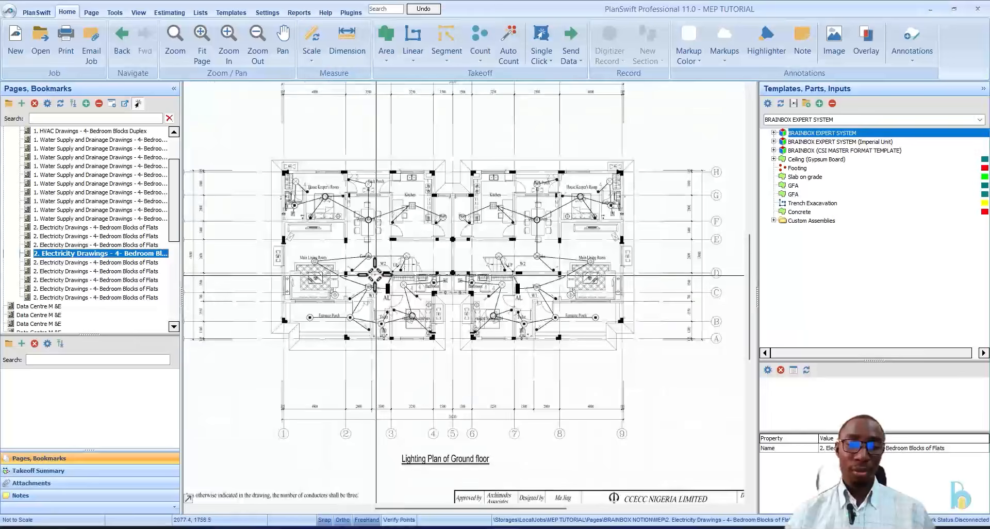
scroll(374, 275, up, 3)
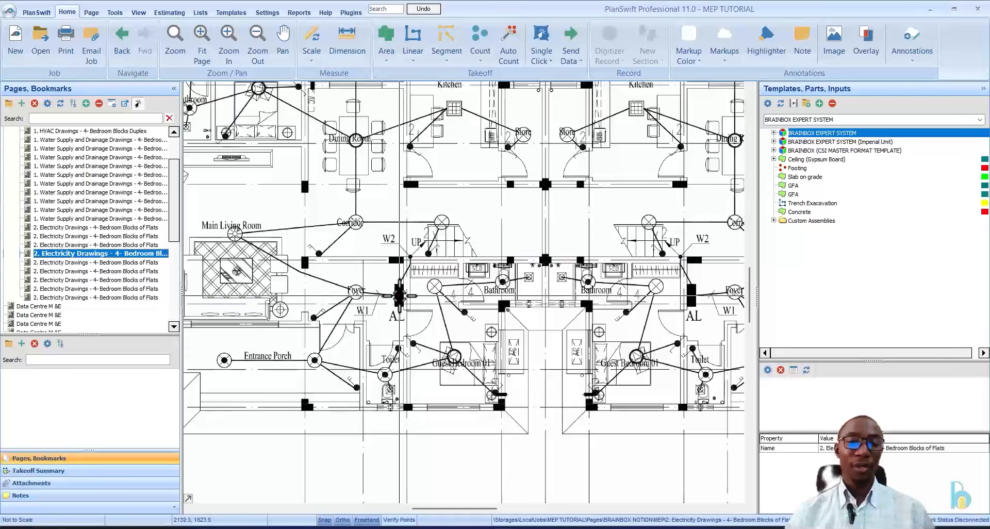
scroll(398, 298, down, 3)
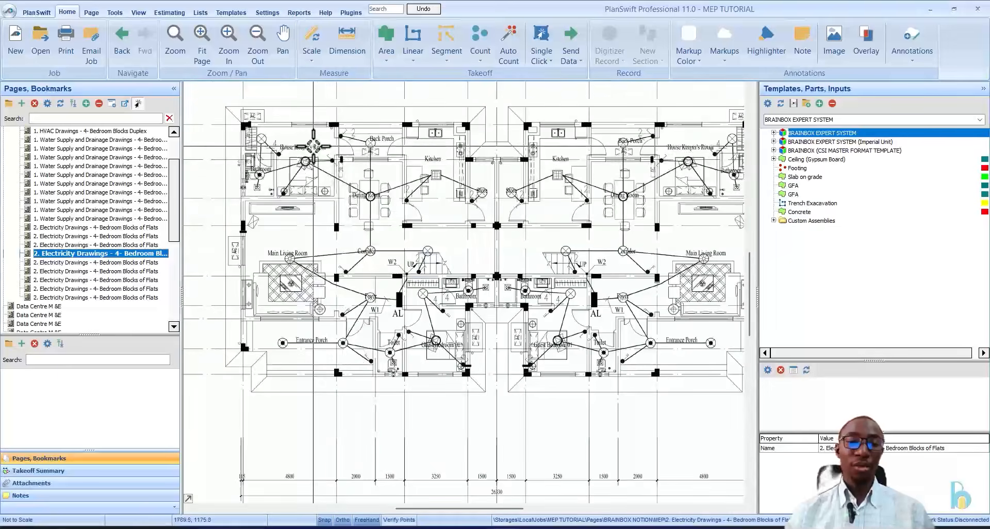
scroll(375, 192, up, 3)
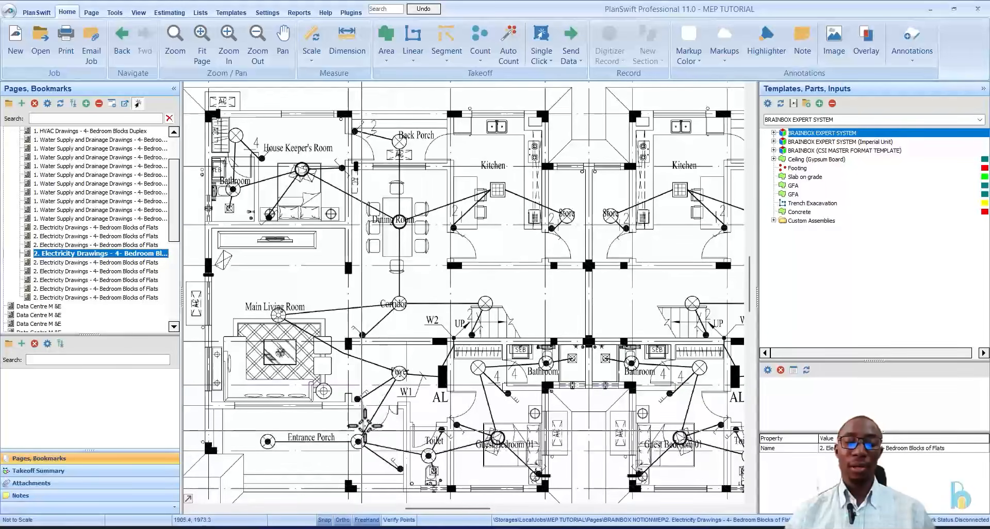
scroll(467, 395, down, 3)
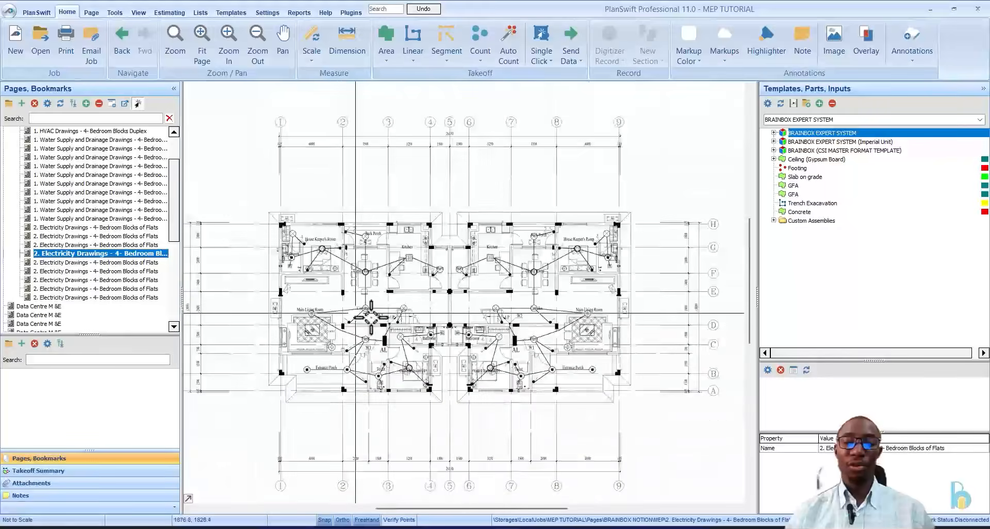
scroll(508, 375, up, 2)
scroll(508, 374, up, 2)
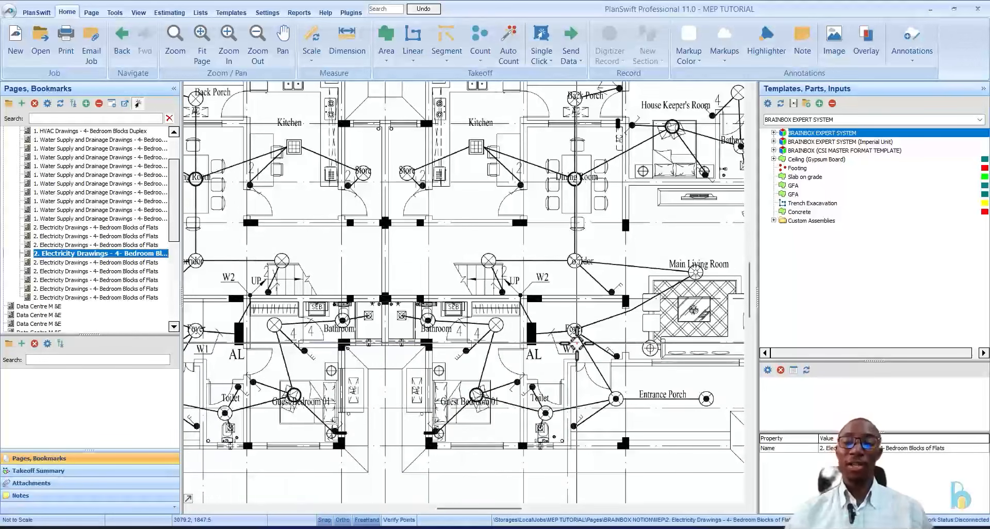
Step: Open the Socket Plan of First floor and examine the socket circuits around the Corridor and Bedroom 04
click(91, 262)
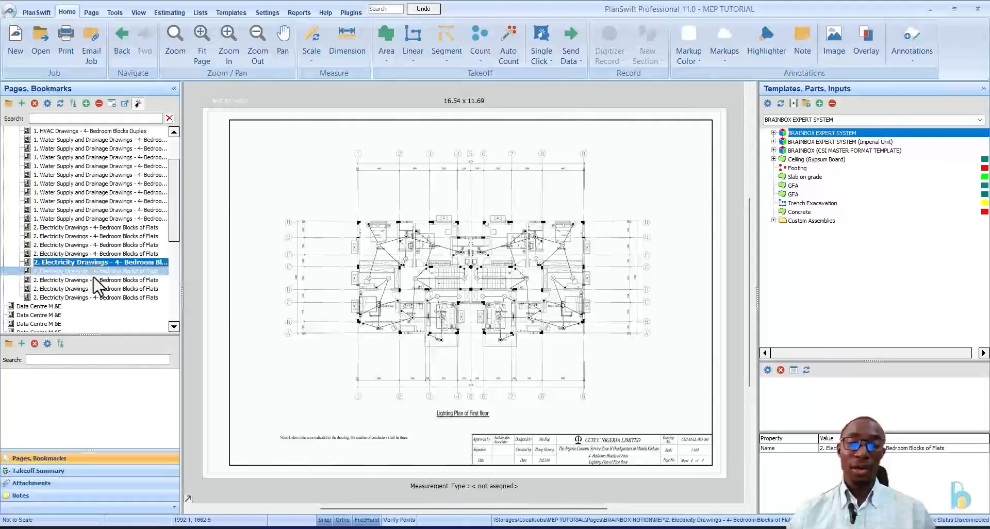
click(94, 279)
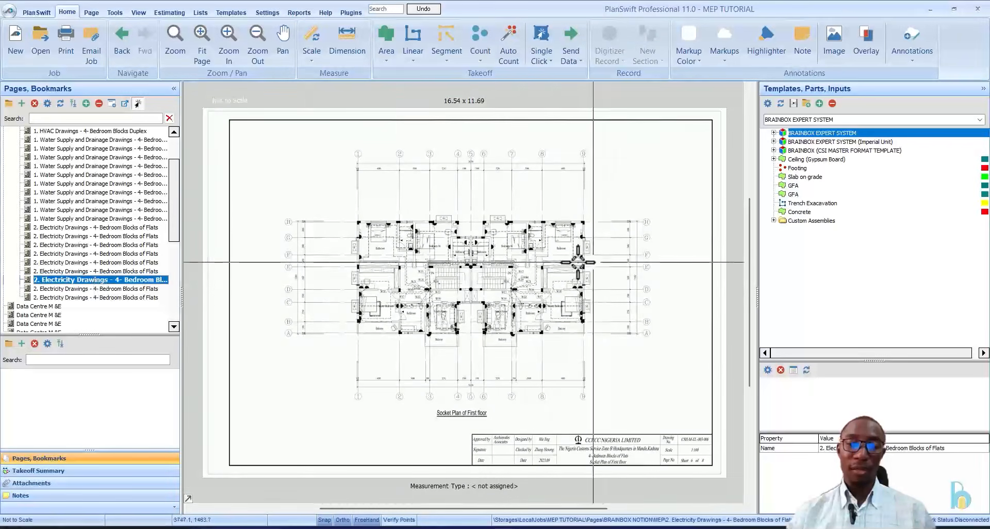
scroll(423, 443, up, 3)
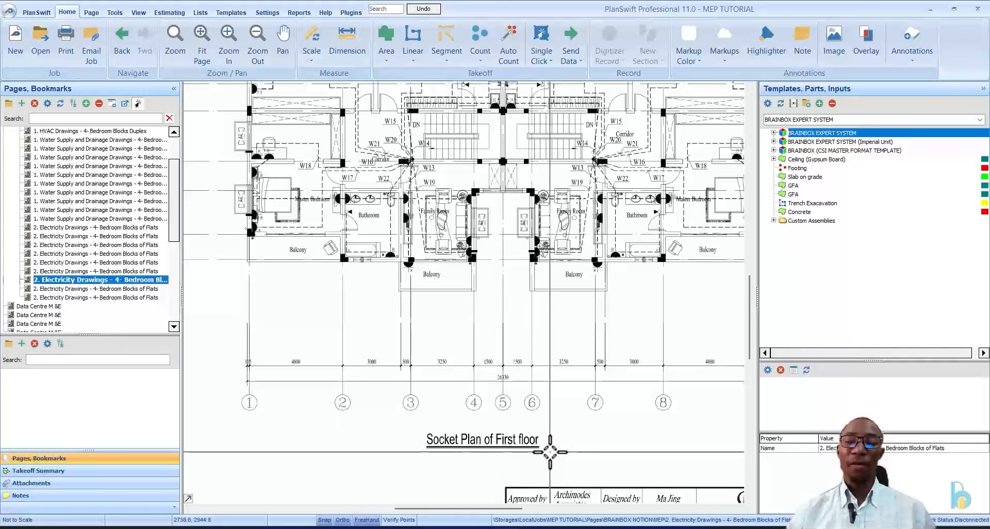
scroll(439, 407, up, 2)
scroll(463, 359, down, 2)
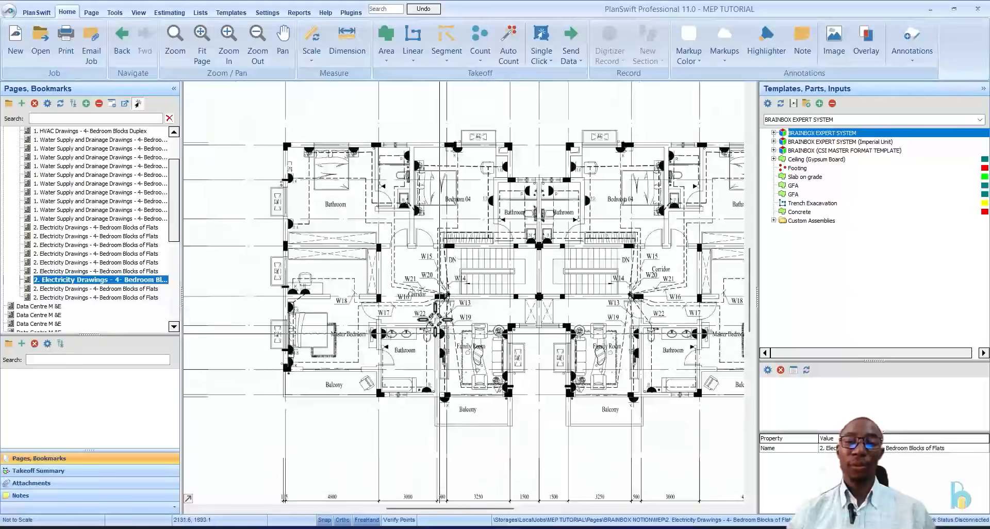
scroll(413, 238, up, 2)
scroll(409, 261, down, 1)
scroll(392, 123, up, 1)
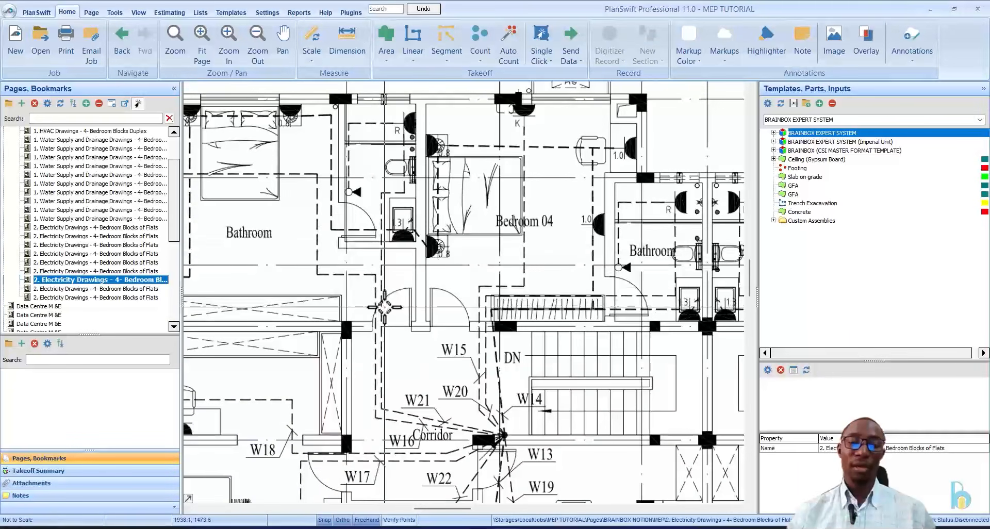
Step: Examine the socket points and dashed circuit runs across the Master Bedroom, Family Room and bathrooms on the first floor socket plan
scroll(437, 110, down, 2)
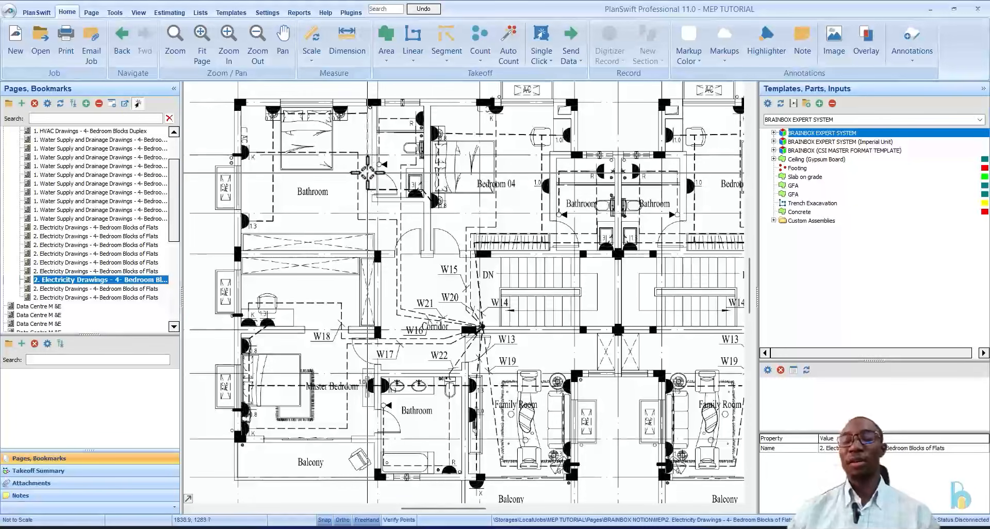
scroll(355, 182, down, 3)
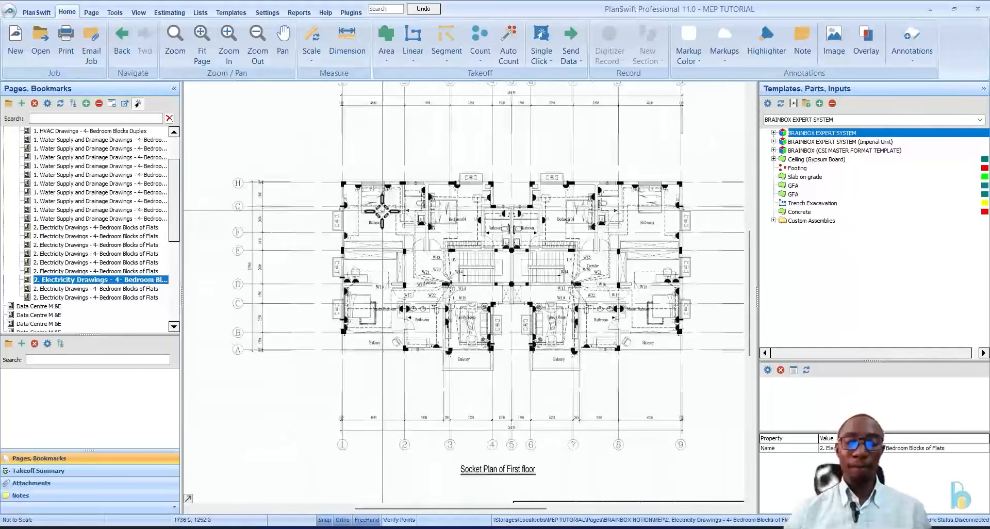
scroll(463, 316, up, 1)
scroll(463, 316, up, 1)
scroll(378, 228, down, 2)
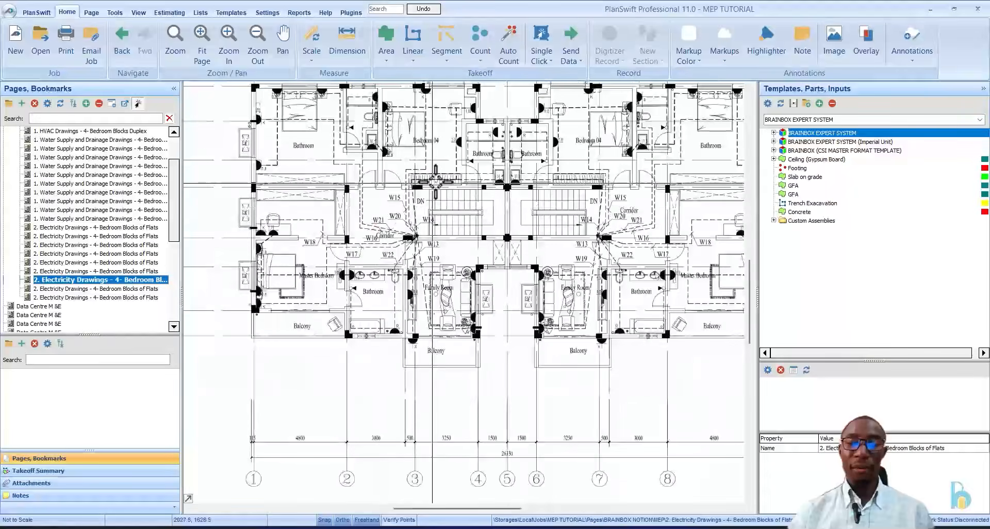
scroll(530, 135, up, 1)
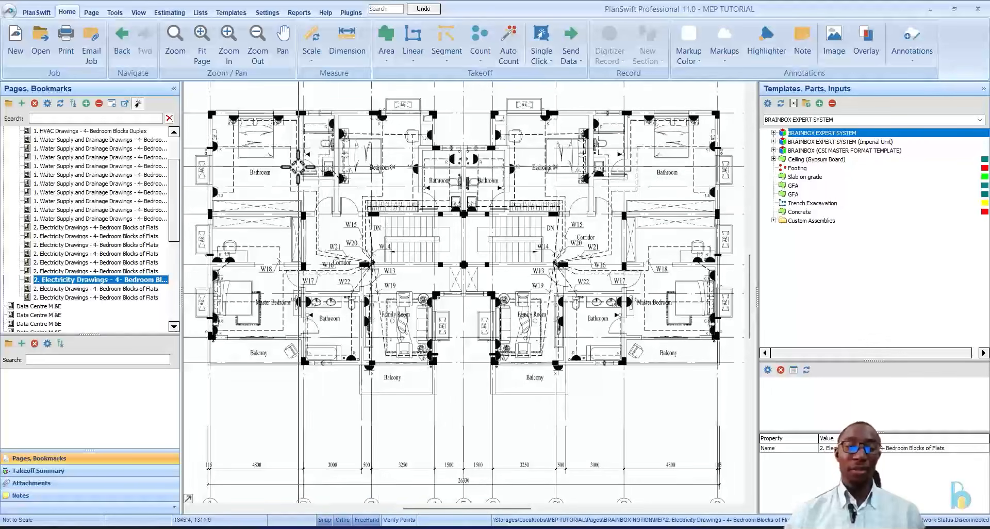
scroll(298, 166, up, 3)
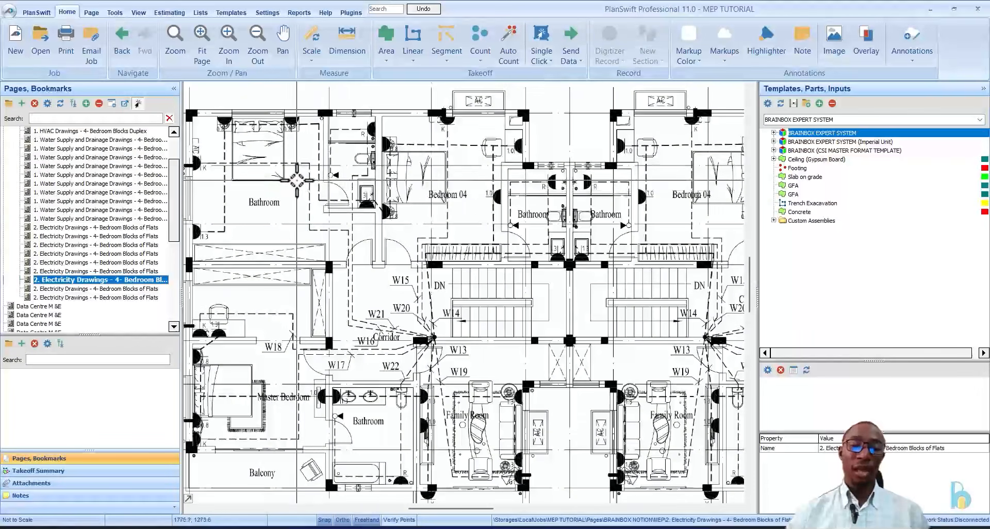
scroll(310, 157, down, 3)
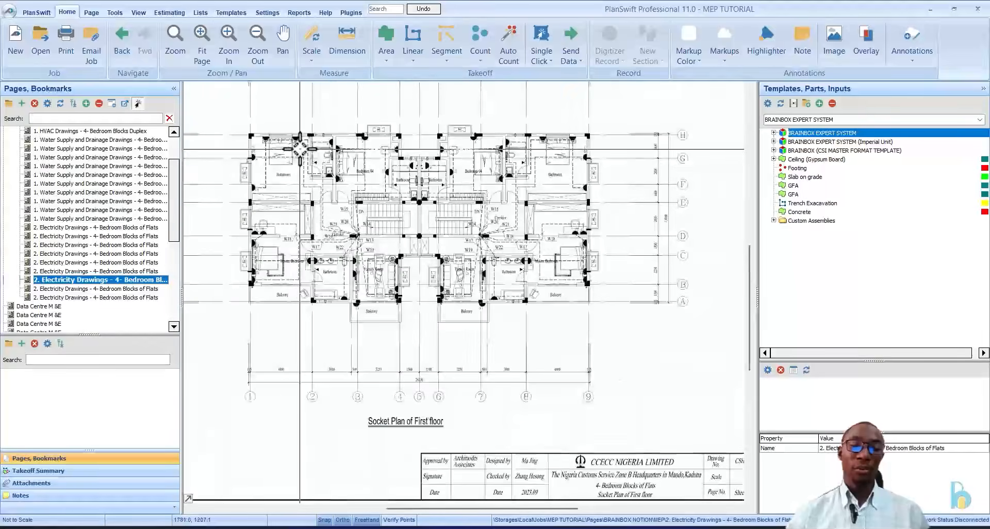
scroll(295, 166, up, 3)
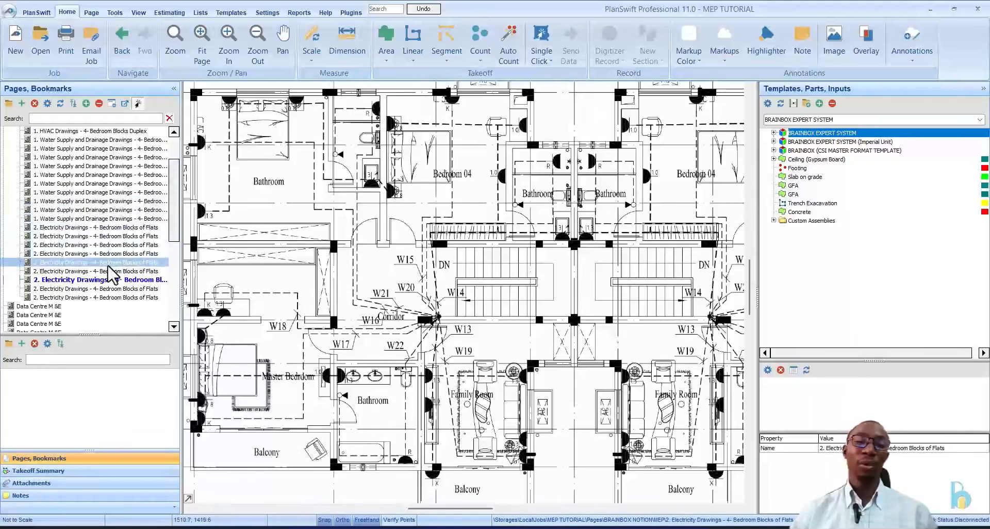
Step: Open the Lighting Plan of First floor and inspect the light points across its bedrooms, Corridor and Family Room
click(109, 263)
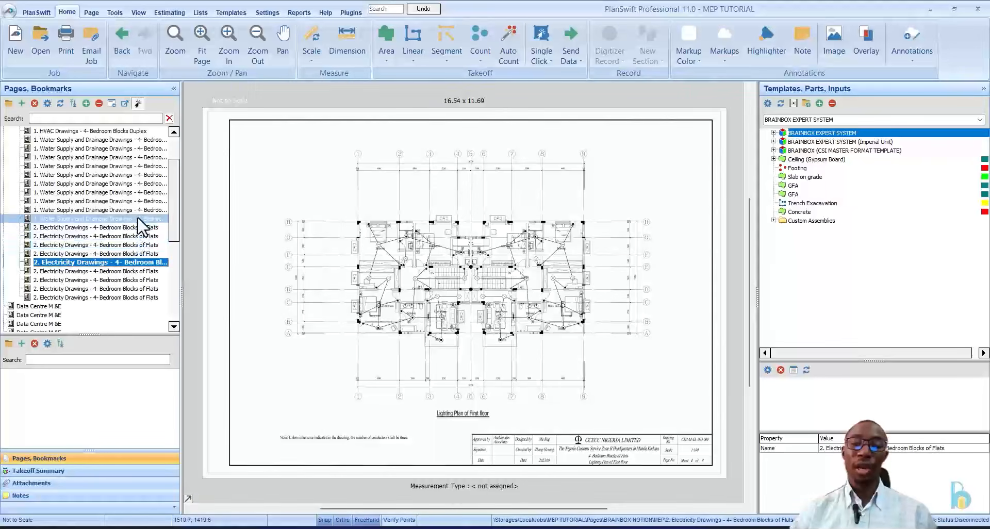
scroll(428, 278, up, 5)
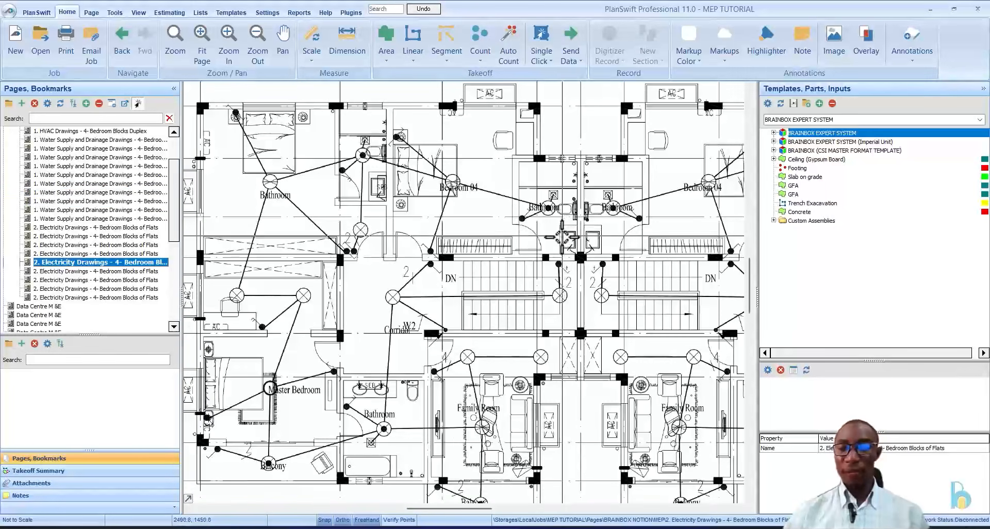
Step: Expand the BRAINBOX EXPERT SYSTEM templates through MEP and Electrical Installations to the parts inside PIPES
click(773, 142)
click(773, 133)
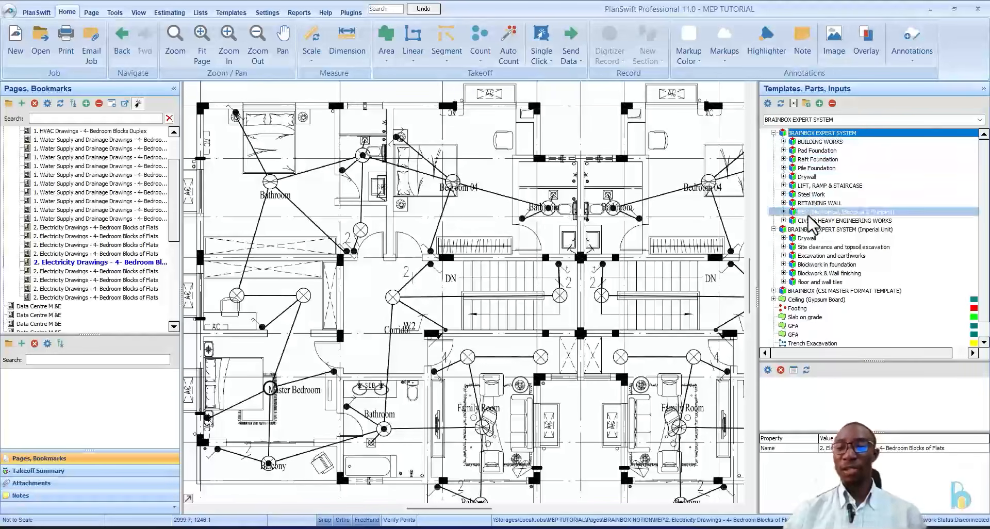
click(782, 212)
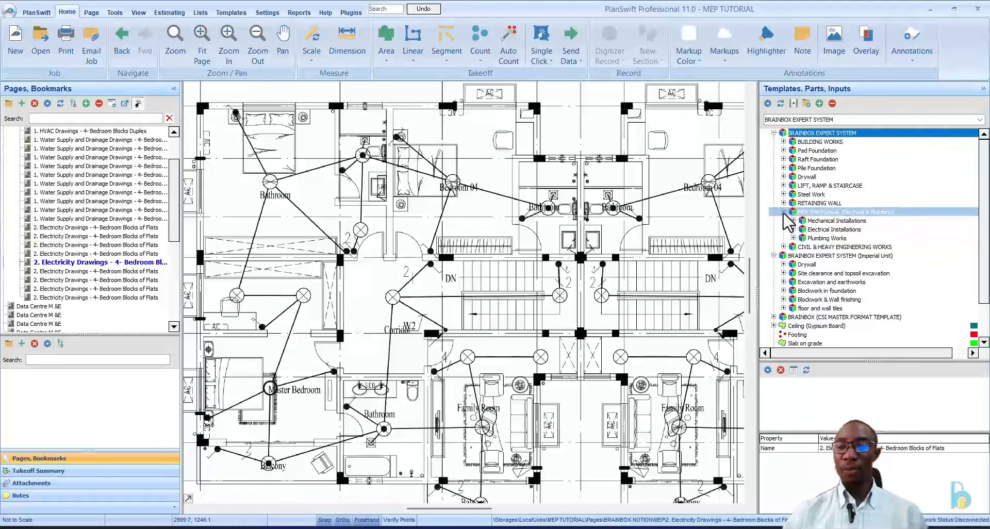
click(838, 229)
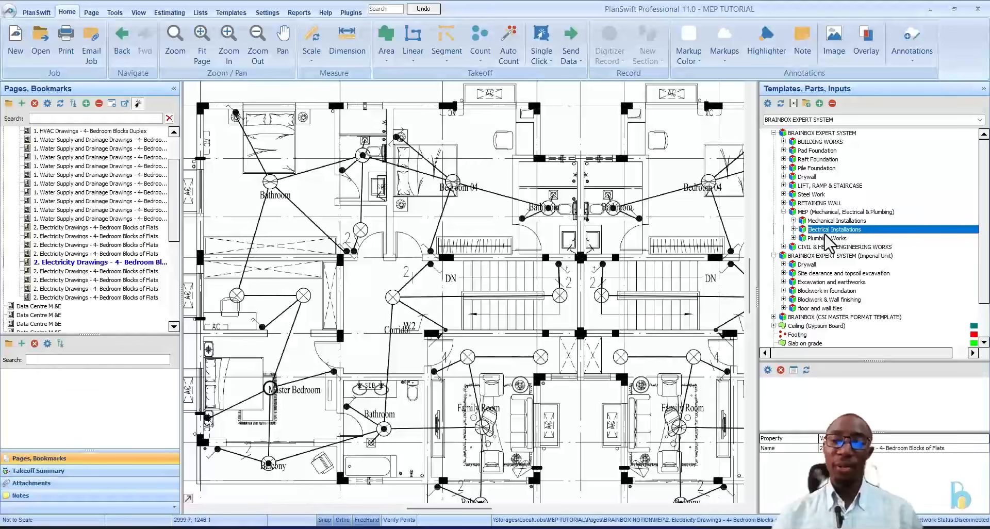
click(812, 220)
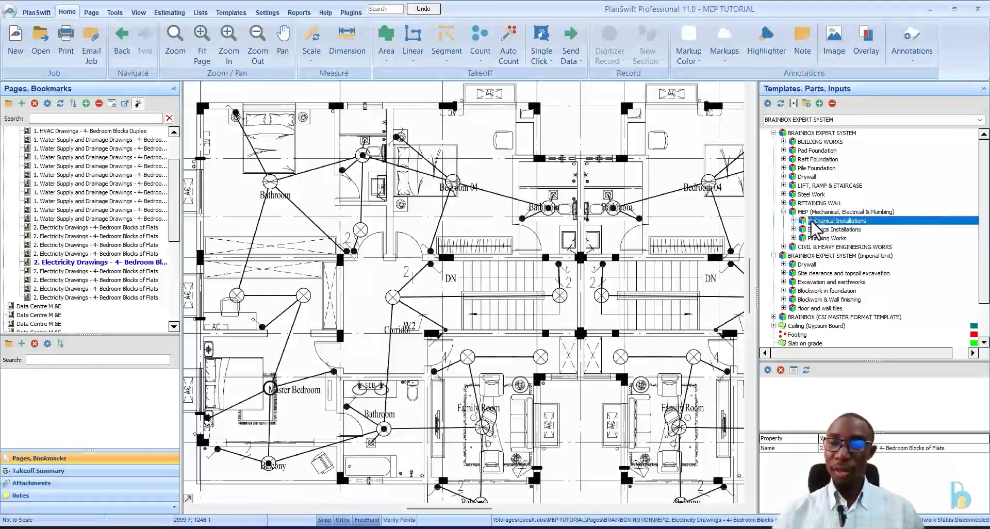
click(793, 229)
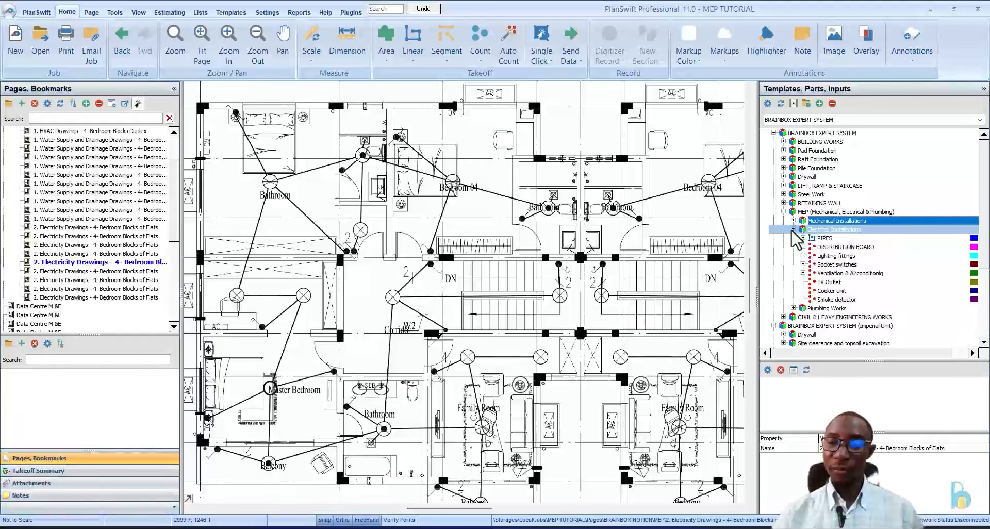
click(823, 238)
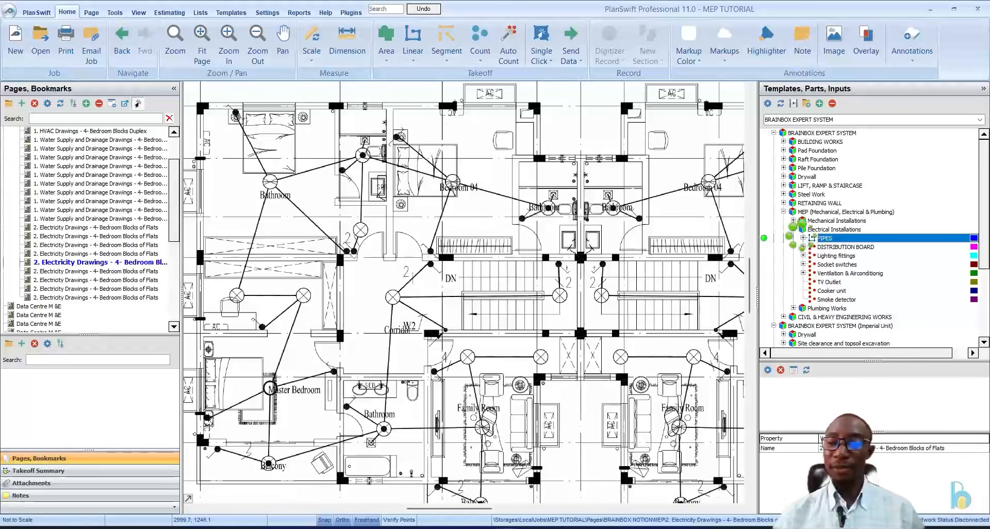
click(802, 238)
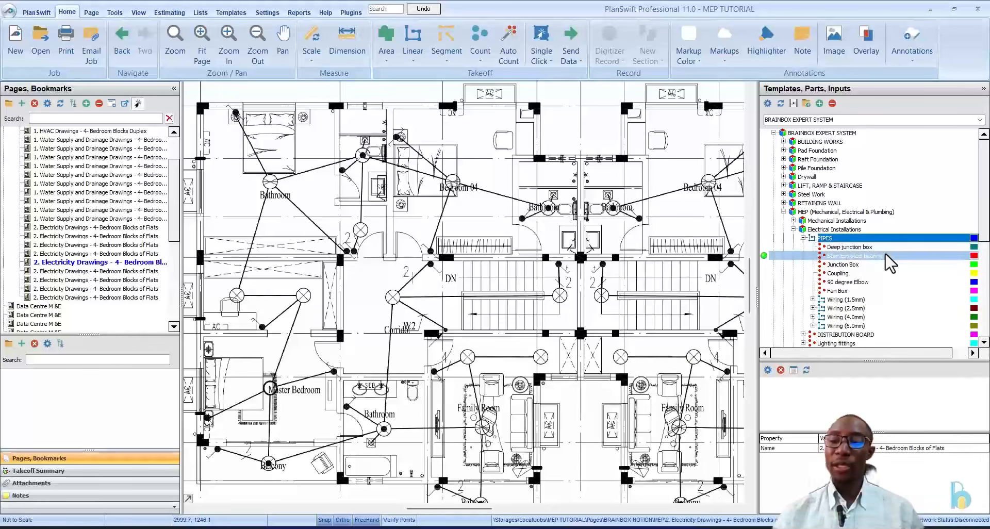
Step: Open page 5 with the conduit photo and try to start a Wiring (1.5mm) takeoff on it
scroll(99, 241, down, 10)
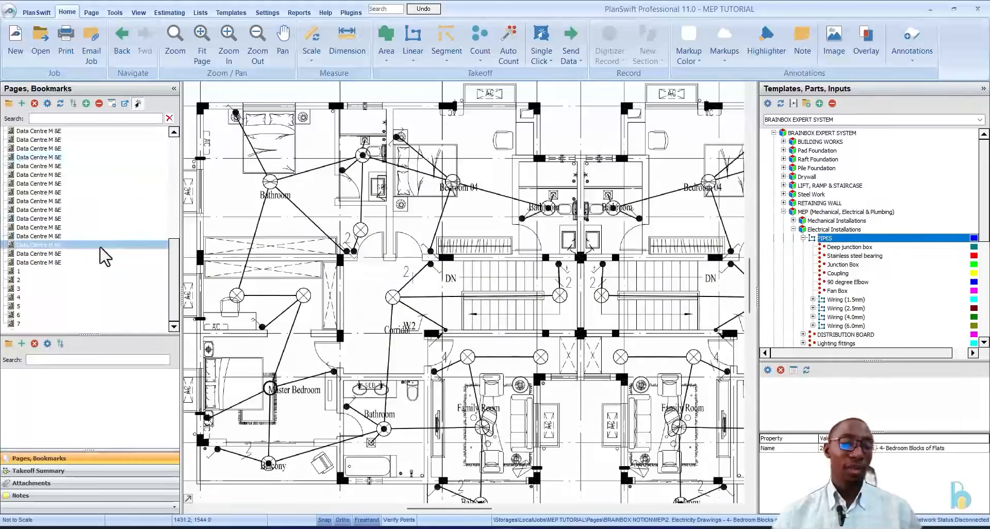
click(122, 305)
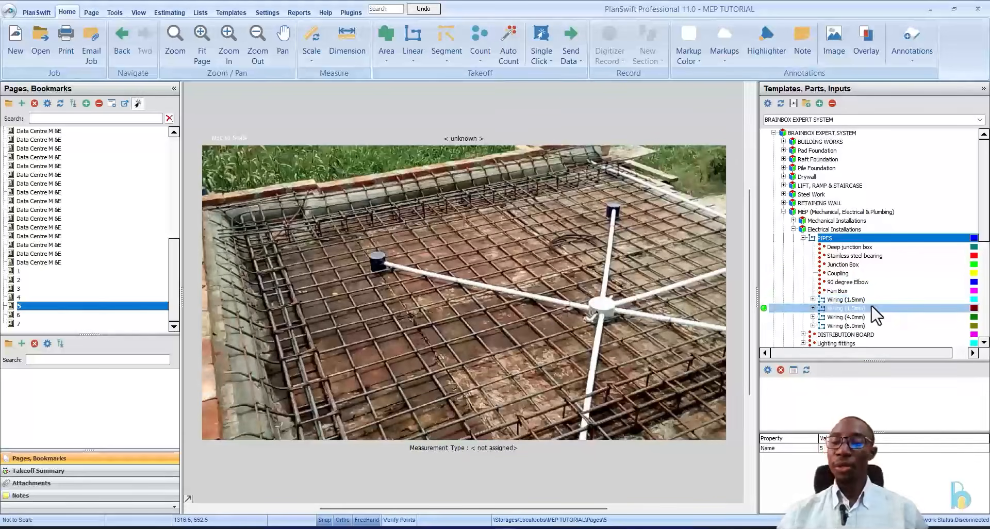
click(845, 300)
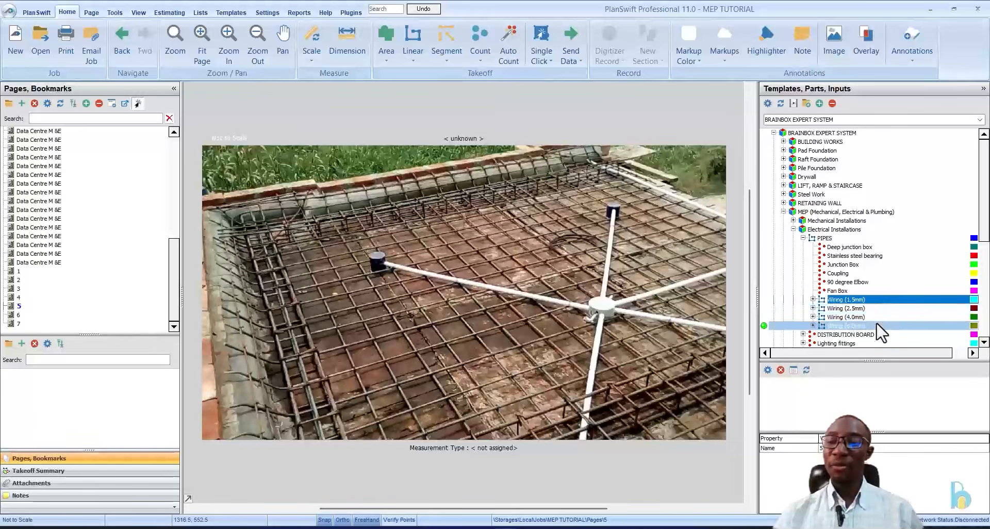
double_click(855, 302)
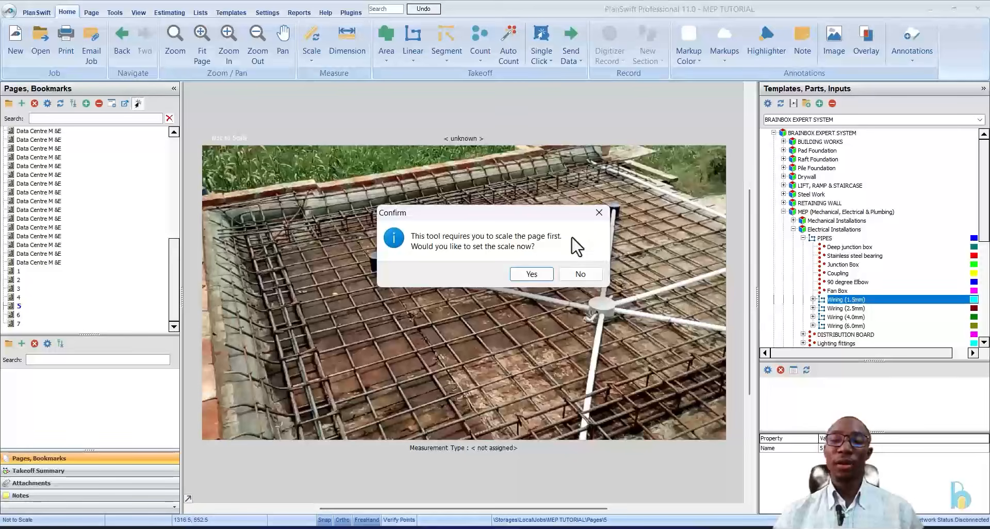
click(559, 273)
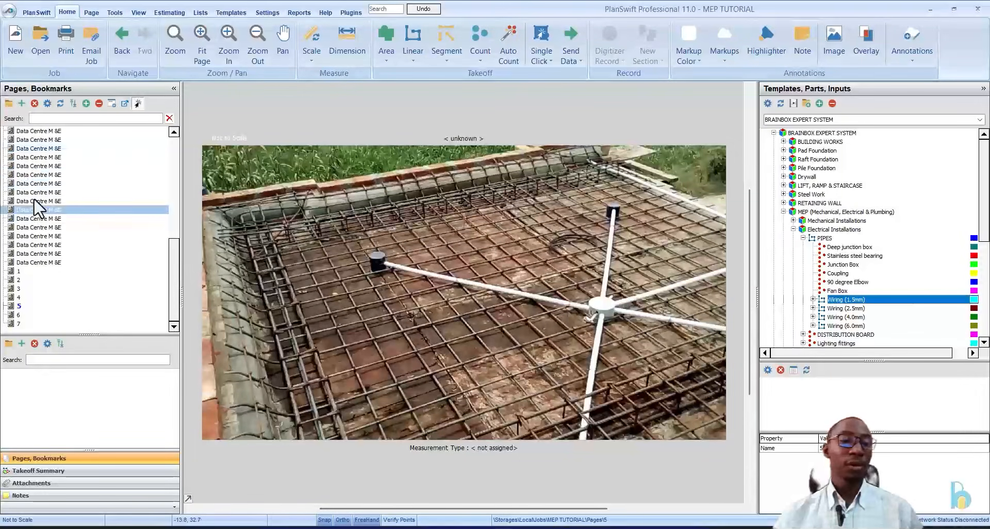
Step: Open the Foundation Grounding Plan of the 4-Bedroom Blocks of Flats electricity drawings
scroll(34, 200, up, 2)
click(39, 158)
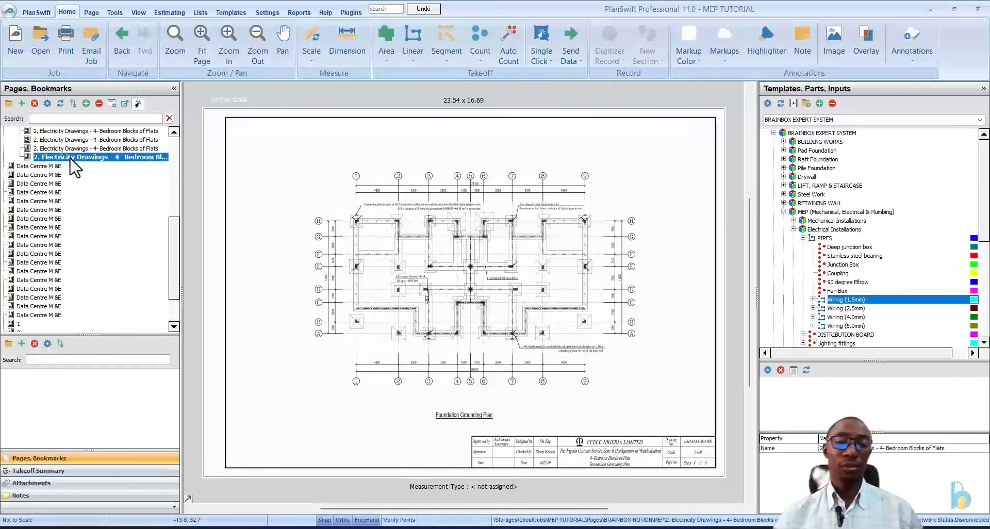
scroll(469, 216, up, 3)
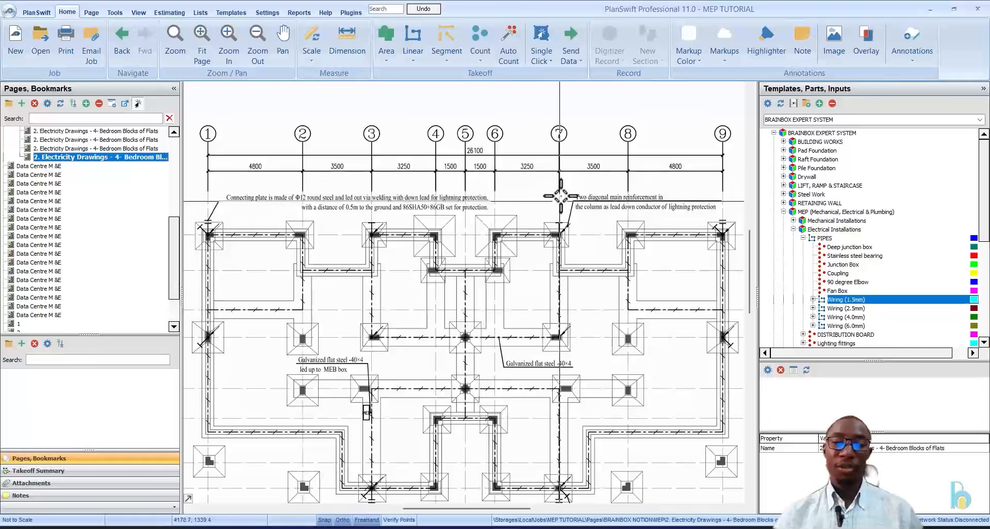
Step: Scale the Foundation Grounding Plan to 4.8 M along the 4800 dimension between grid lines 1 and 2
click(344, 47)
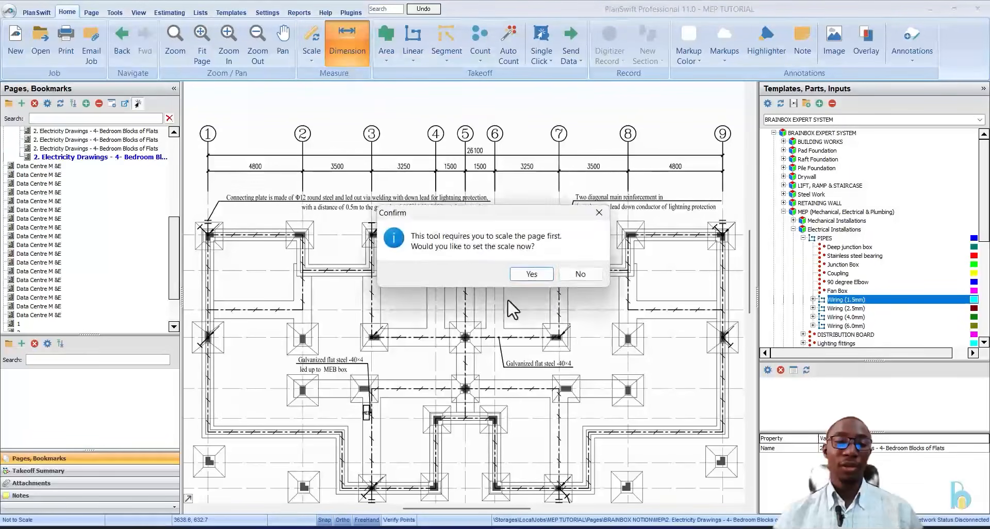
click(534, 277)
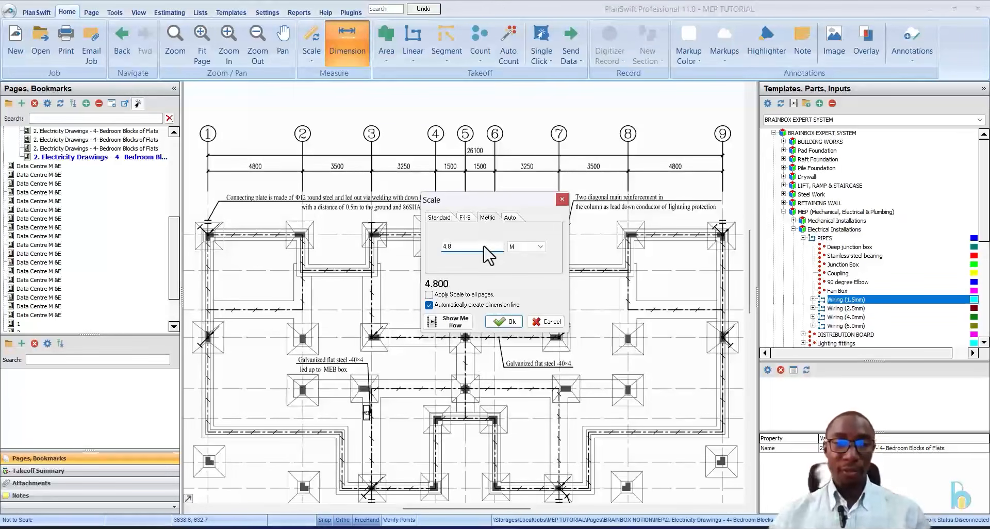
click(503, 322)
scroll(212, 181, up, 5)
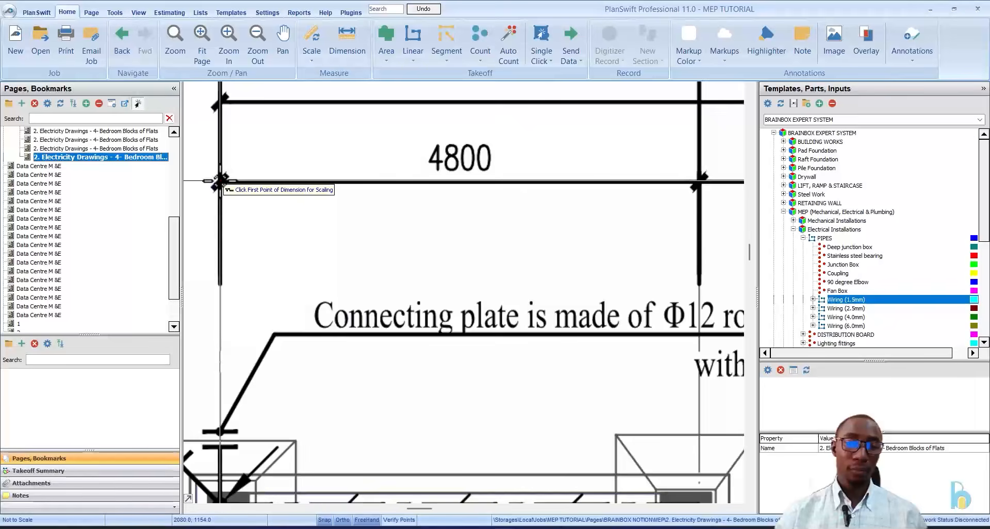
click(220, 181)
scroll(221, 181, down, 3)
scroll(570, 192, up, 5)
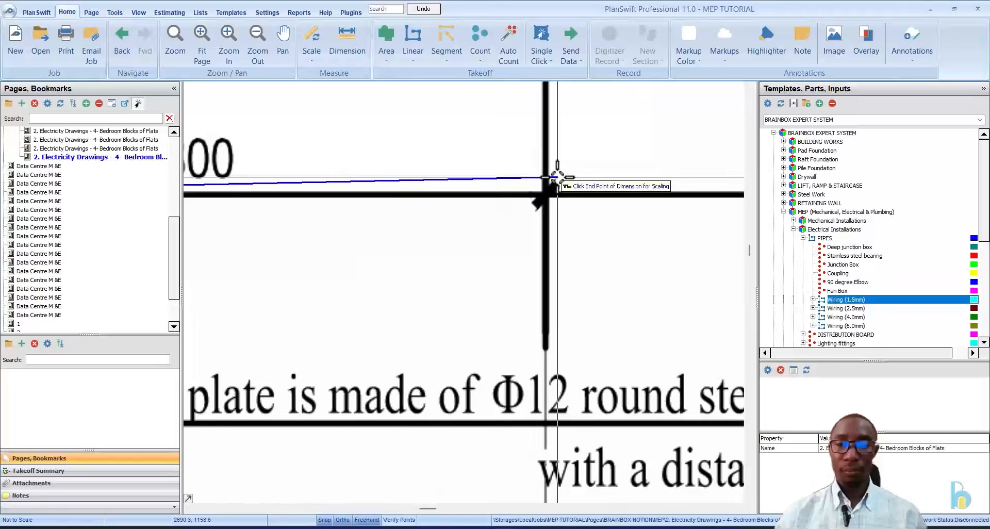
click(541, 202)
scroll(512, 237, down, 5)
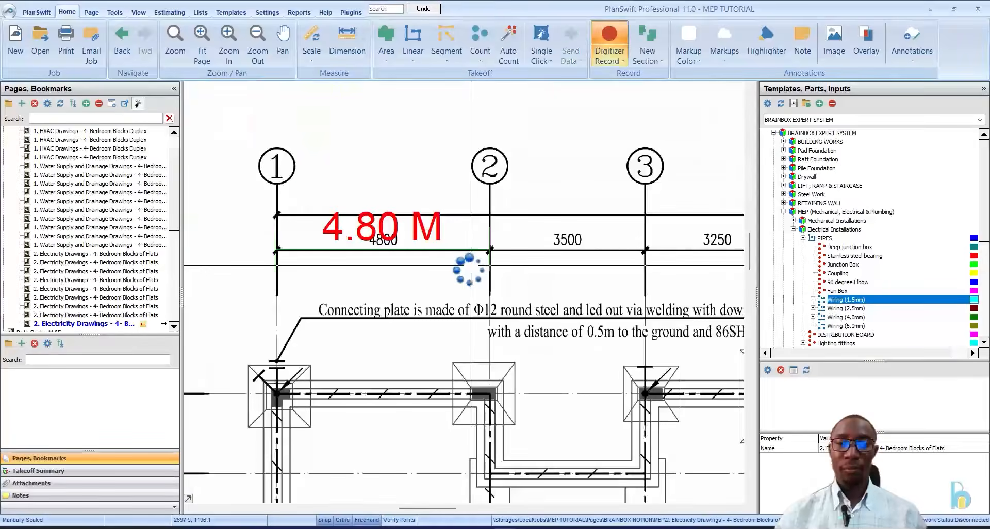
right_click(481, 128)
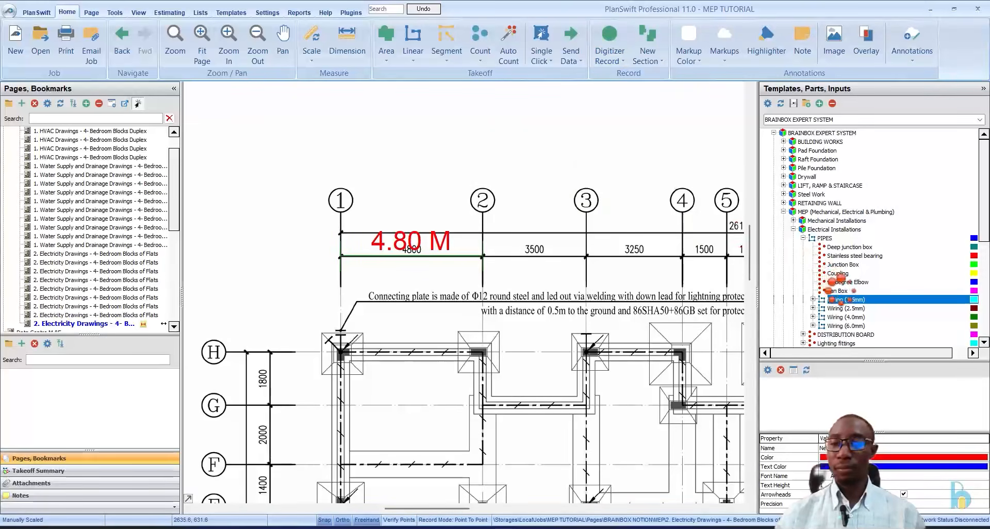
scroll(366, 223, down, 3)
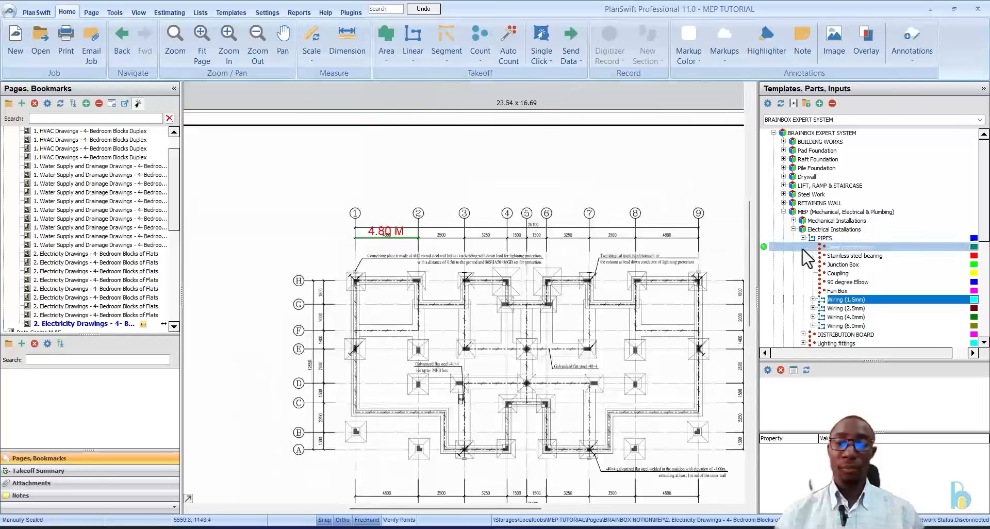
Step: Review the Wiring (1.5mm) template's properties, including its drop/rise and allowance fields, and close them without changes
click(830, 238)
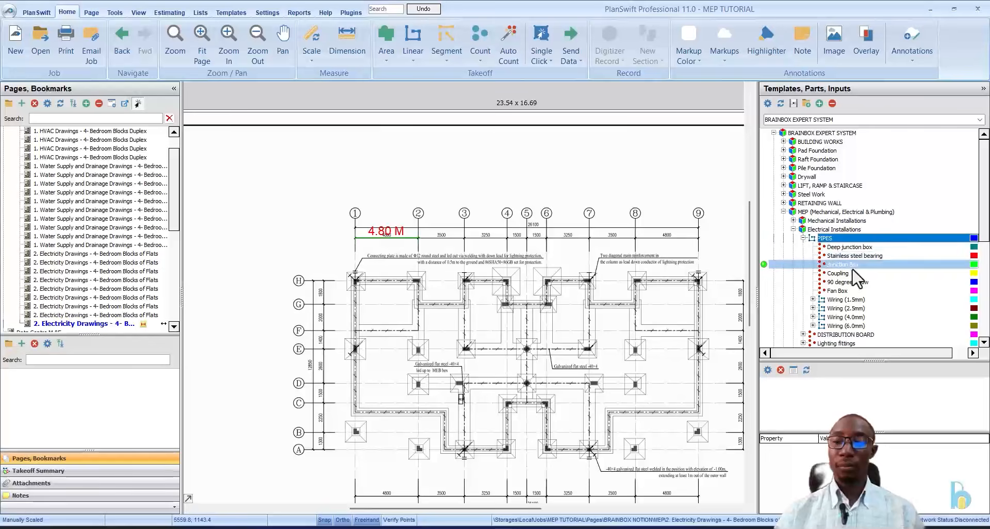
click(835, 301)
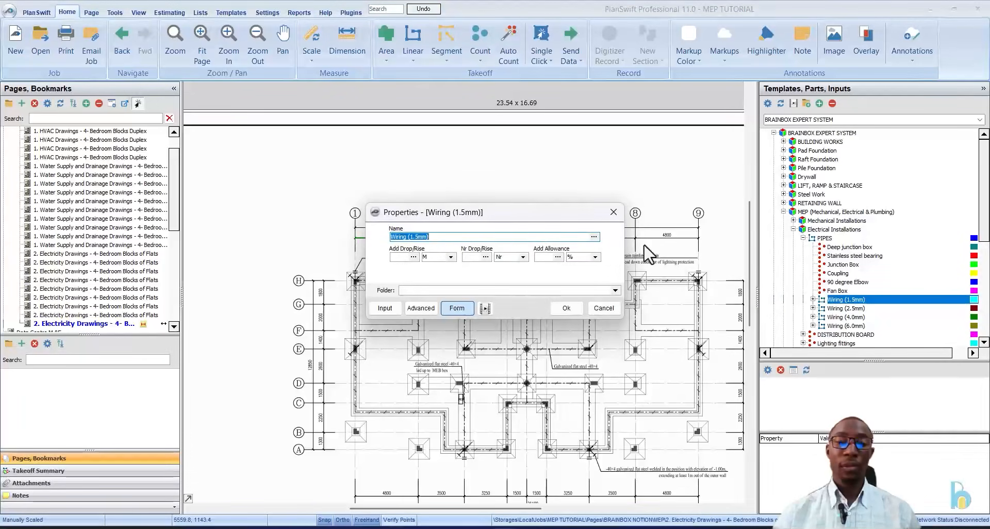
drag(507, 216, 508, 172)
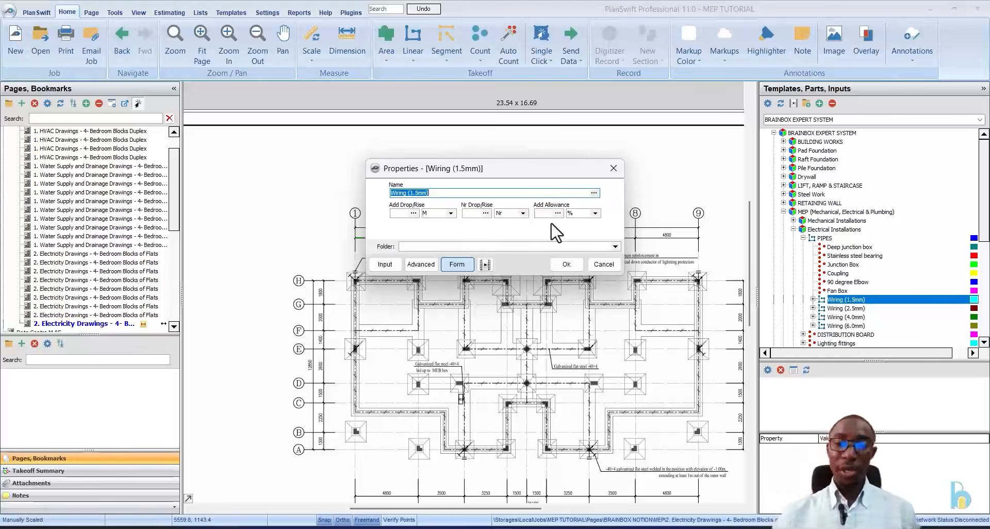
click(604, 264)
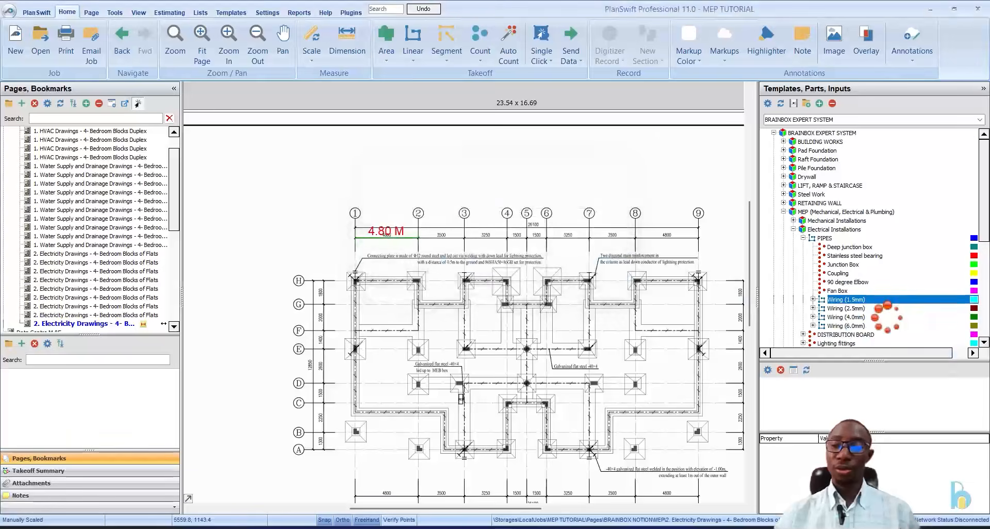
Step: Review the Wiring (2.5mm) template's properties and close them without changes
click(858, 308)
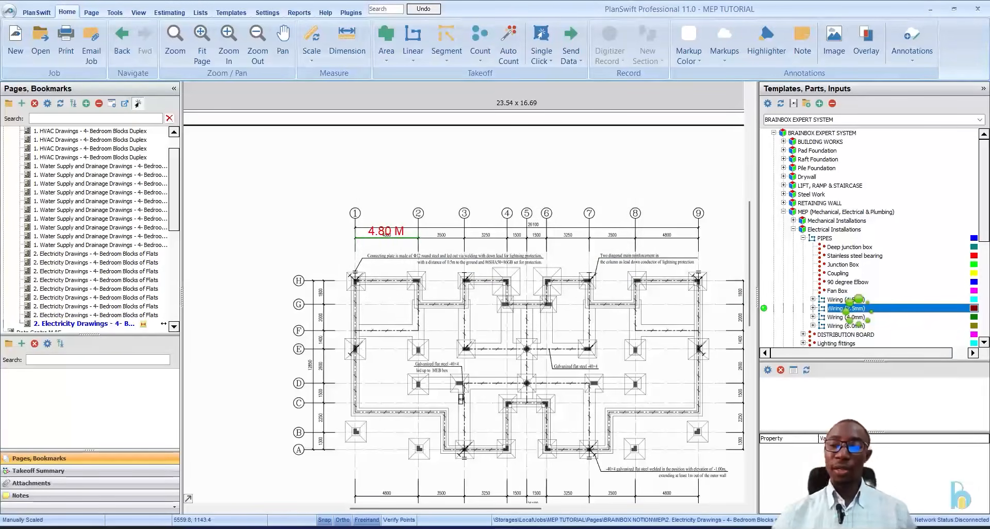
double_click(846, 309)
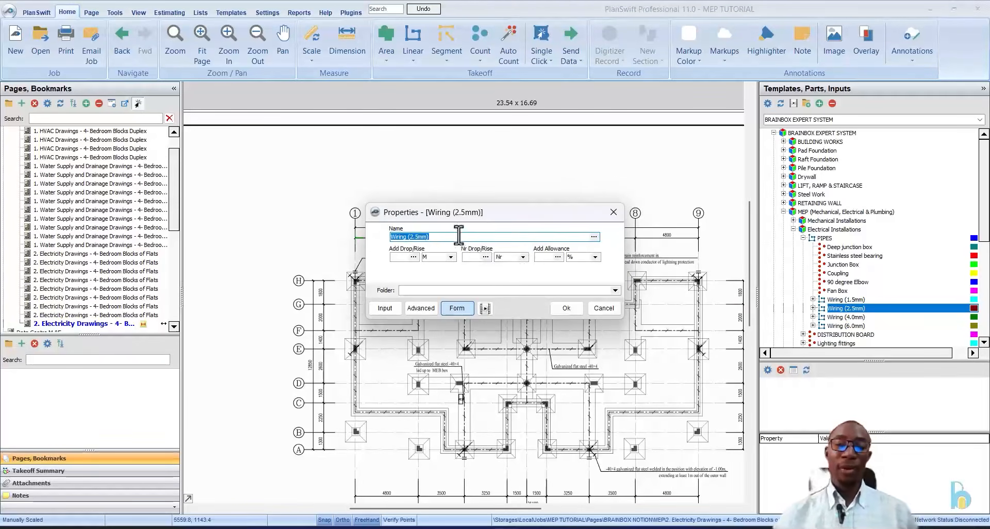
click(603, 309)
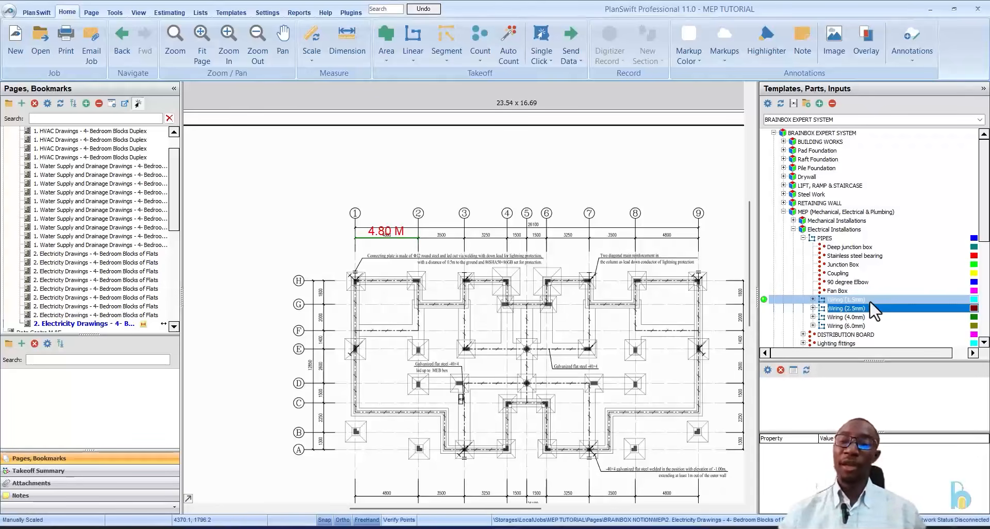
Step: Review the PIPES template's properties with its vertical drop/rise fields and close them
click(834, 236)
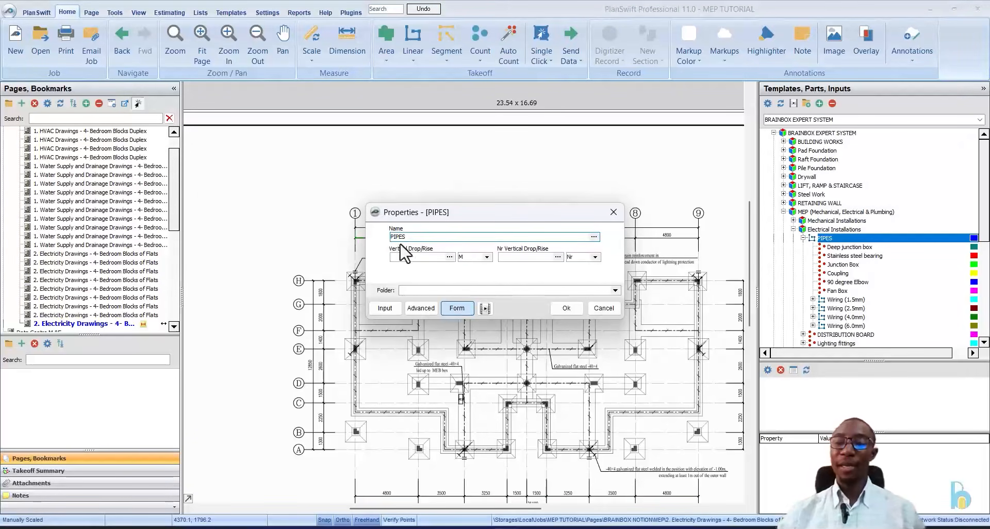
click(565, 308)
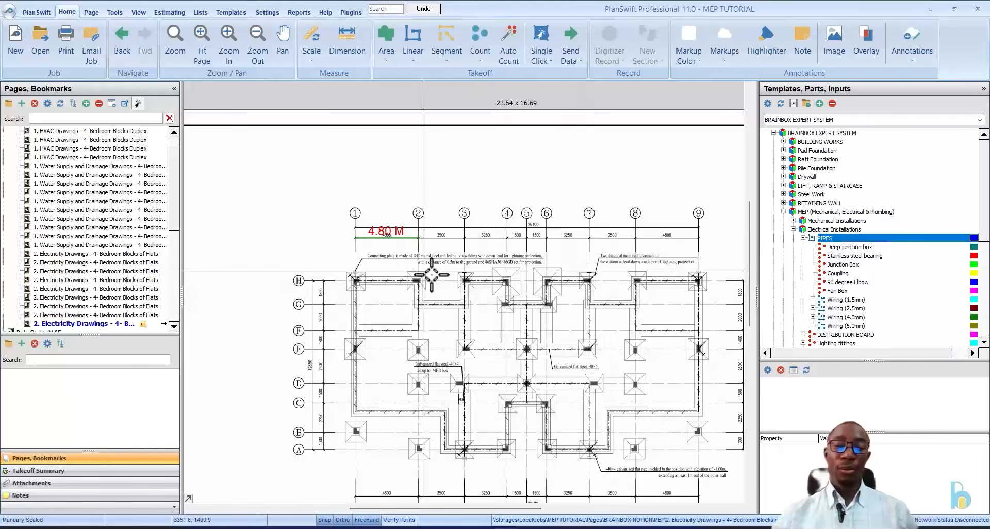
click(358, 256)
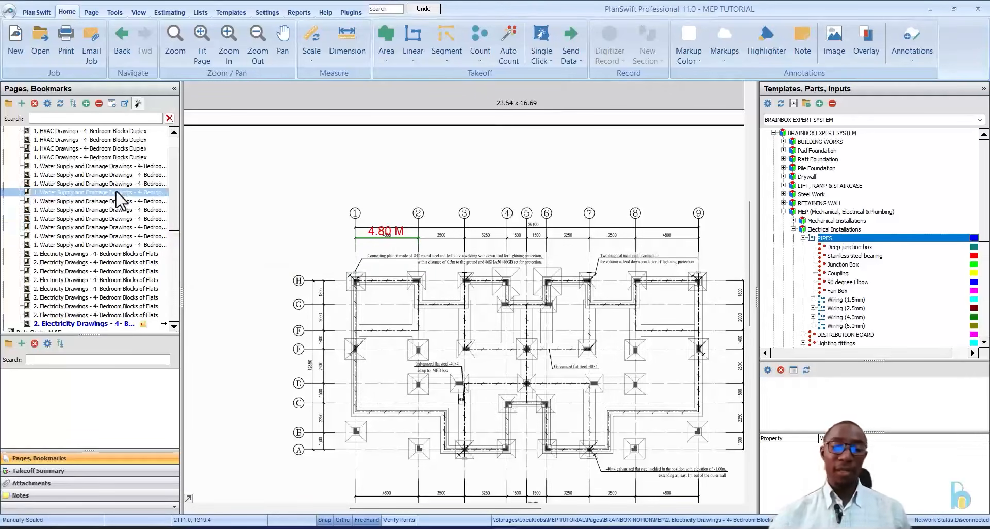
Step: Open the Data Centre M &E Ground Floor lighting plan at Intergrated Laboratory 1
scroll(144, 206, up, 1)
scroll(155, 272, down, 5)
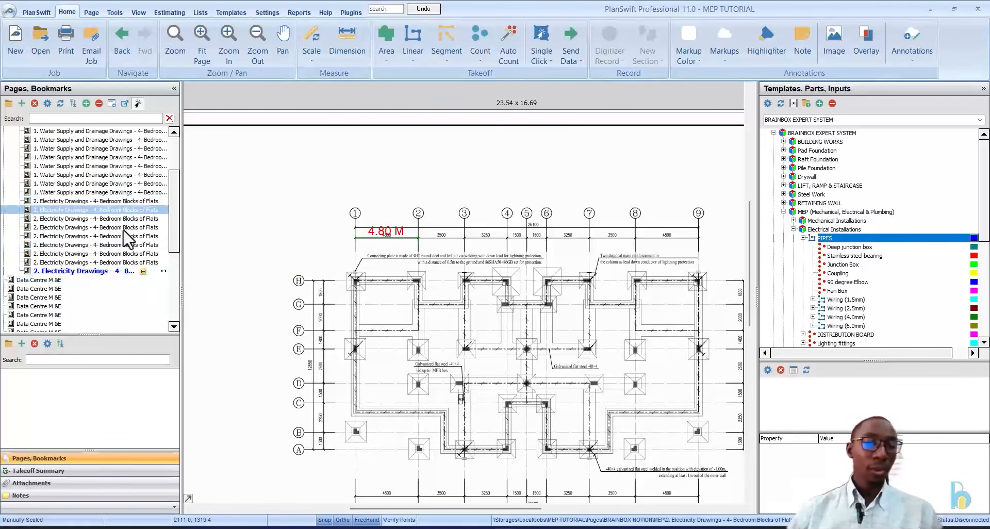
click(139, 244)
click(139, 261)
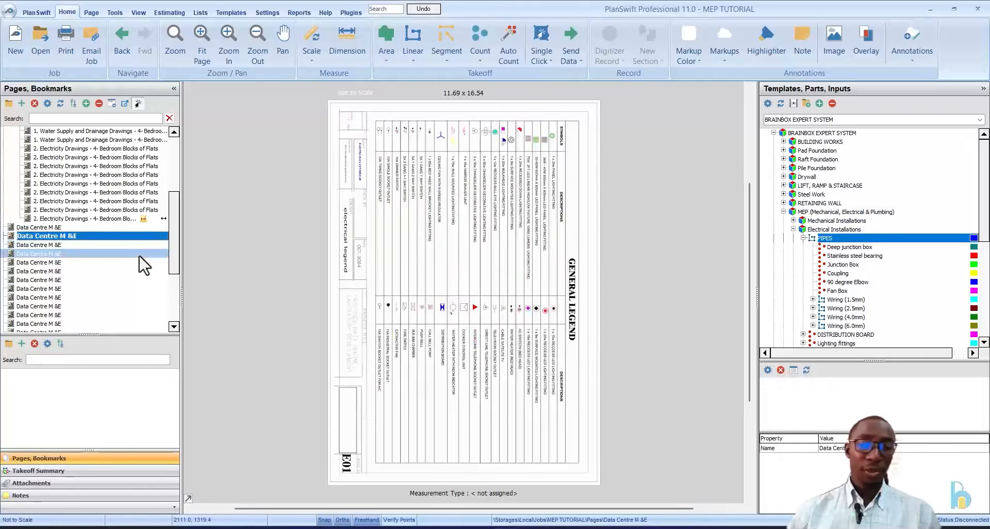
click(138, 254)
scroll(304, 175, up, 3)
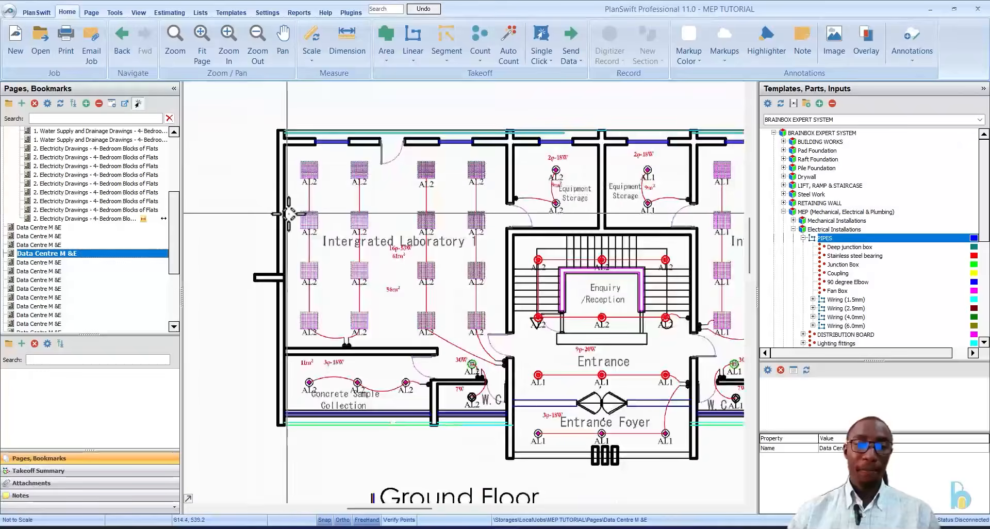
scroll(304, 188, down, 1)
scroll(365, 281, up, 1)
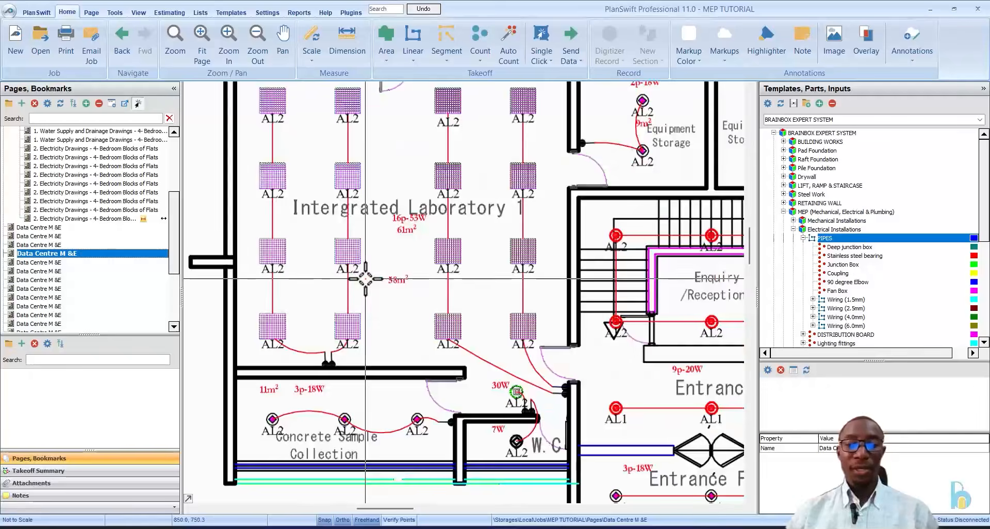
Step: Browse the 4-Bedroom Blocks of Flats electricity drawings and open the Socket Plan of First floor page
scroll(321, 259, down, 1)
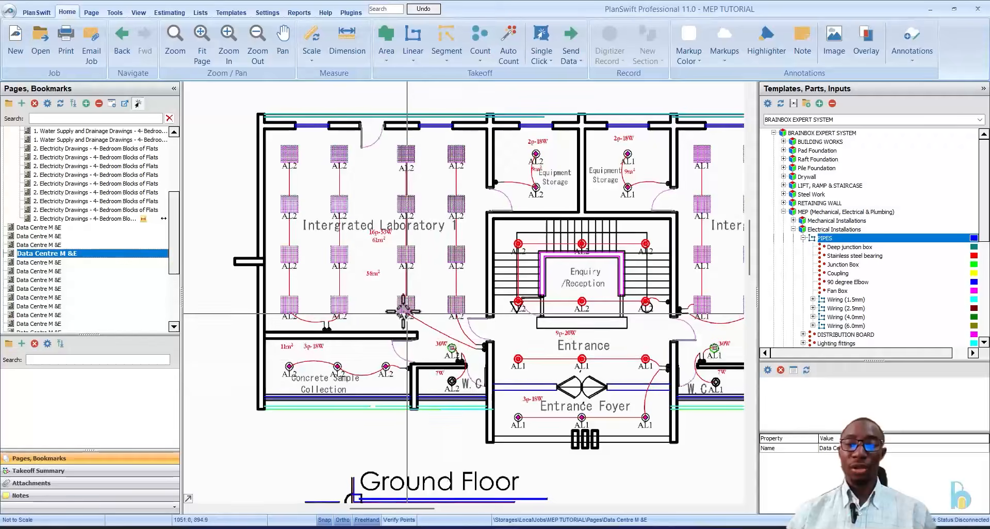
click(115, 157)
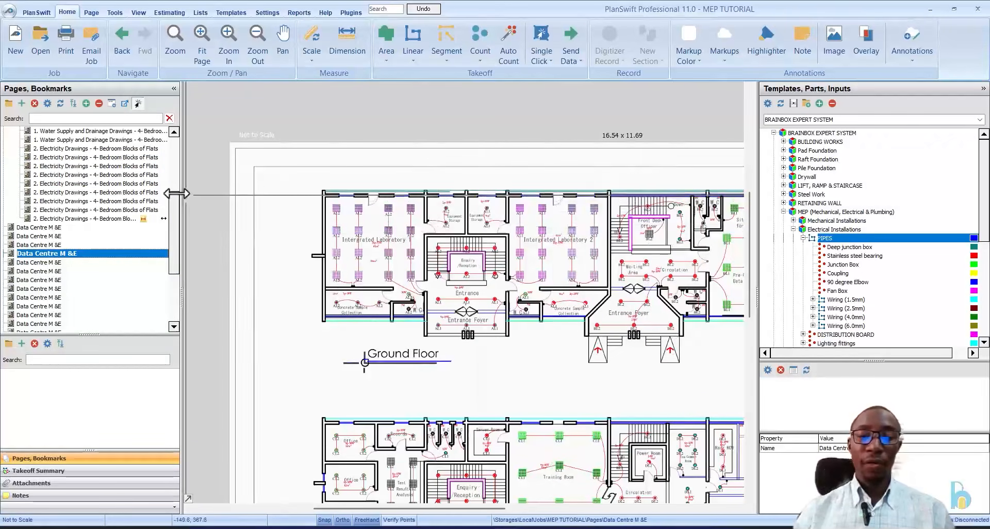
scroll(115, 183, up, 3)
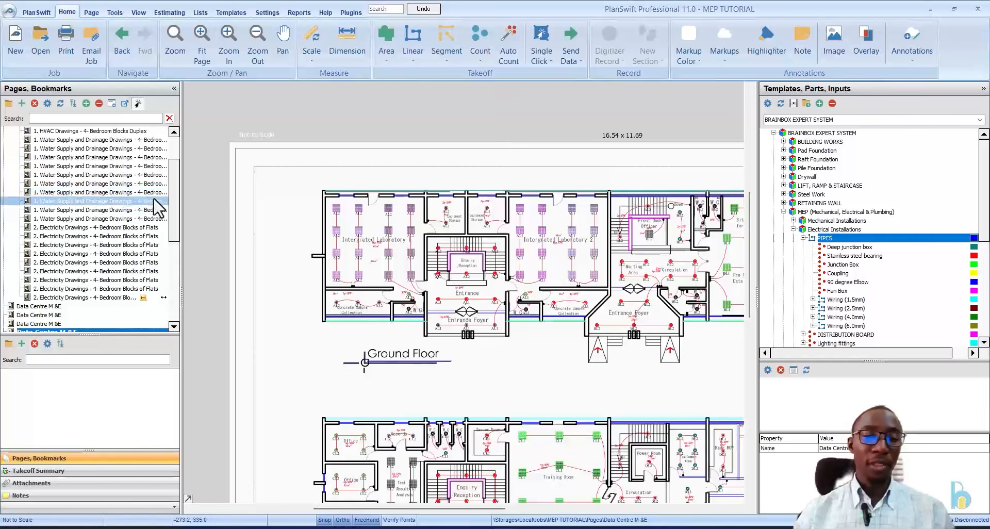
click(112, 262)
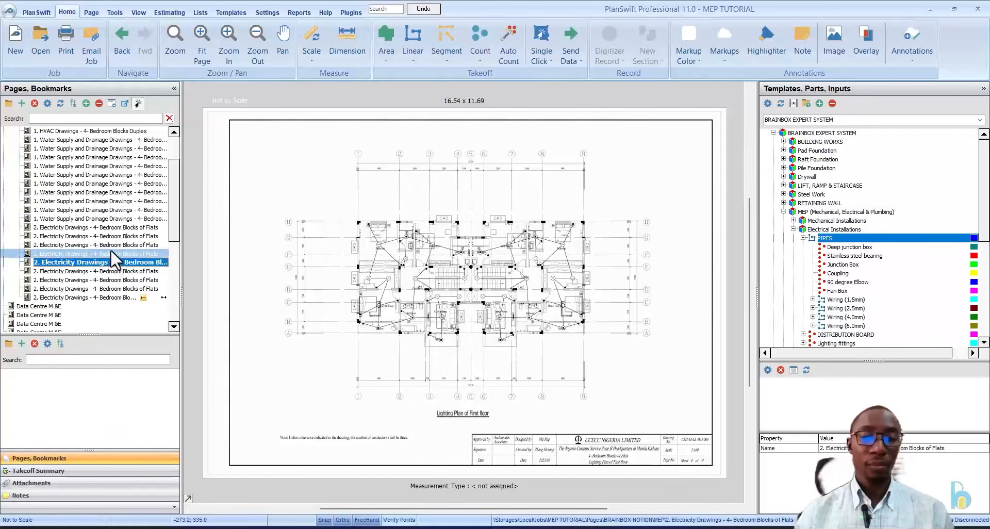
click(111, 245)
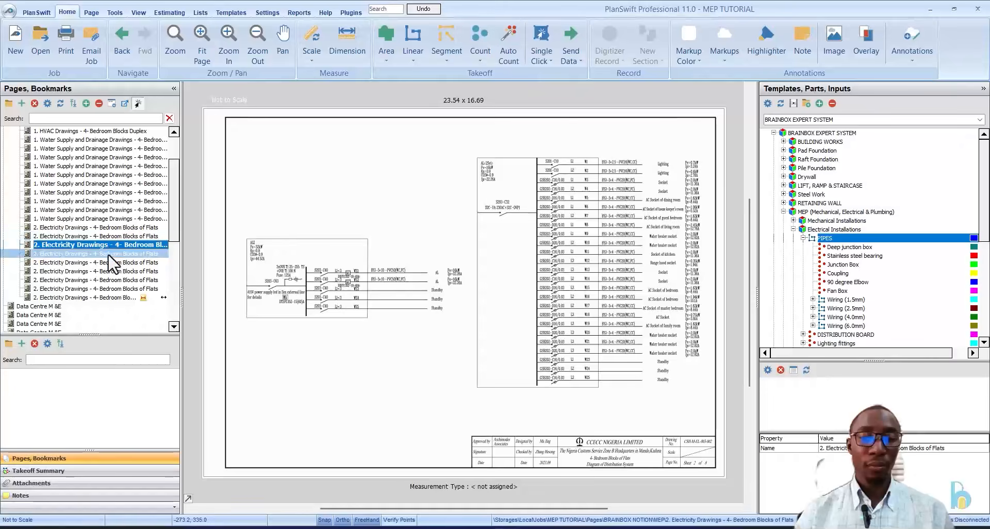
click(109, 254)
click(111, 263)
click(116, 279)
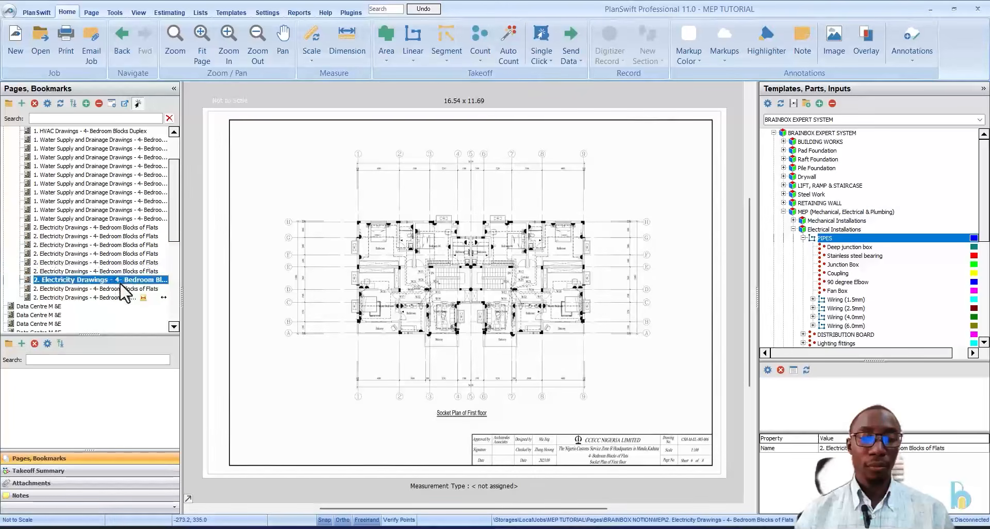
scroll(420, 250, up, 5)
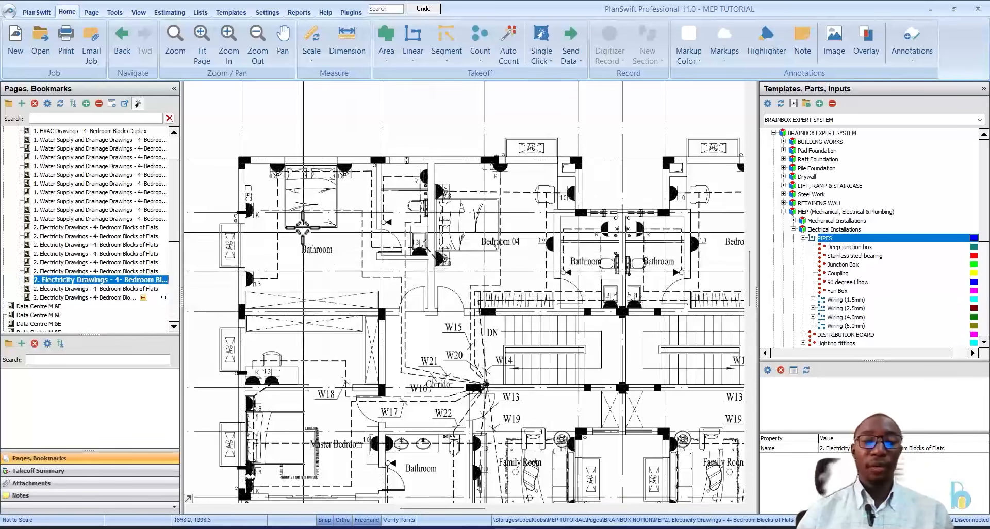
scroll(303, 226, down, 5)
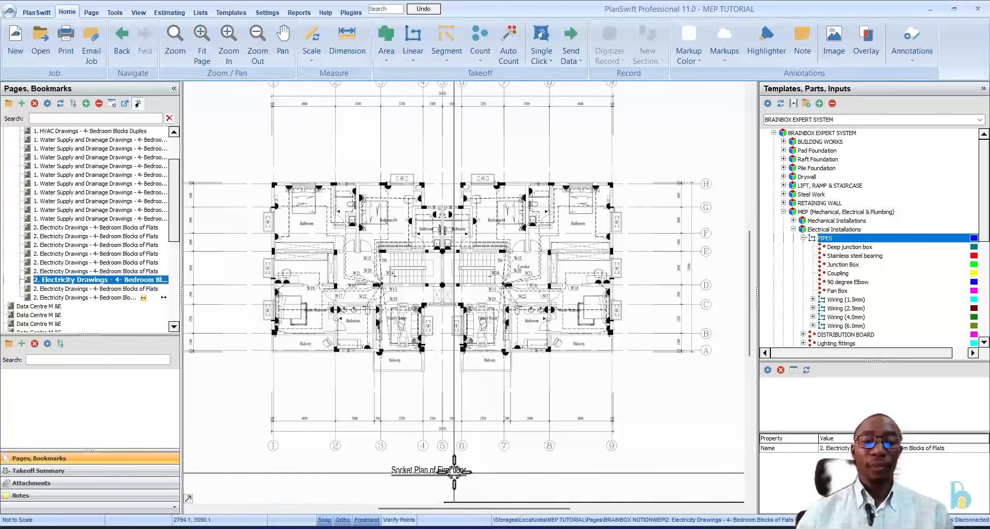
scroll(359, 258, up, 4)
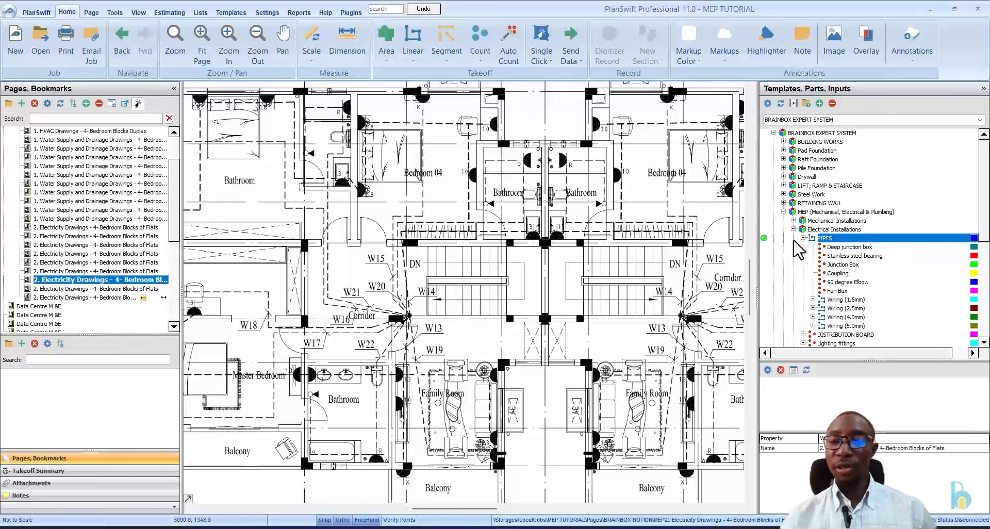
Step: Start a PIPES takeoff and scale the page by assigning 0.90 M to the door opening above the W15 label
click(765, 238)
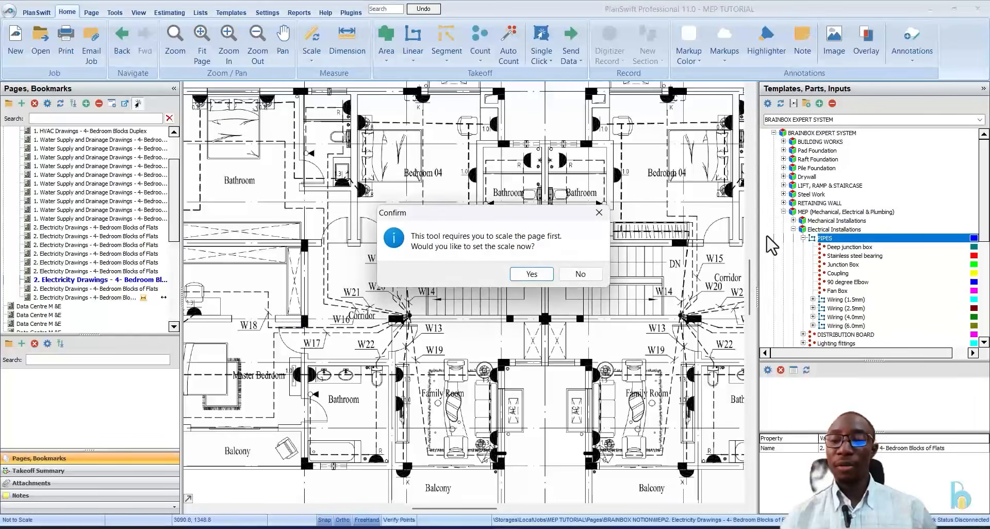
click(519, 278)
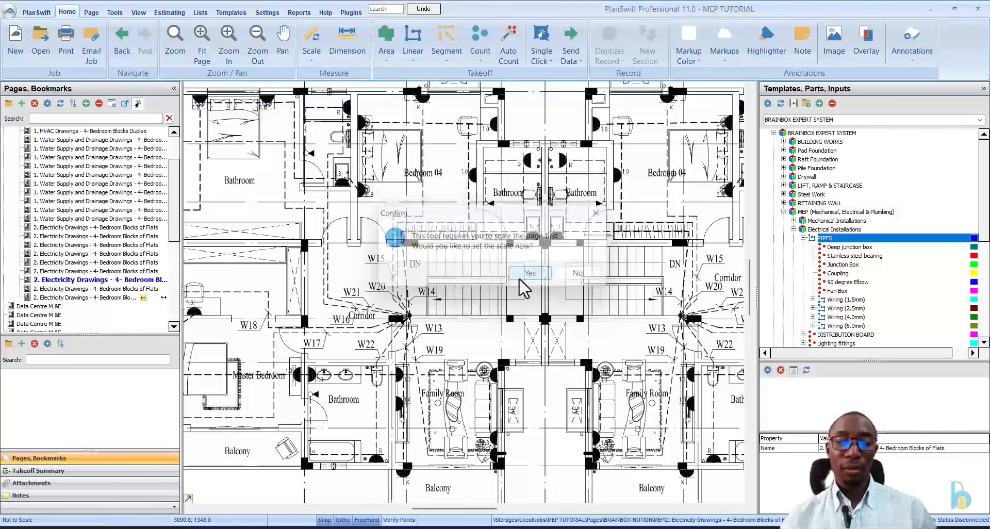
click(487, 217)
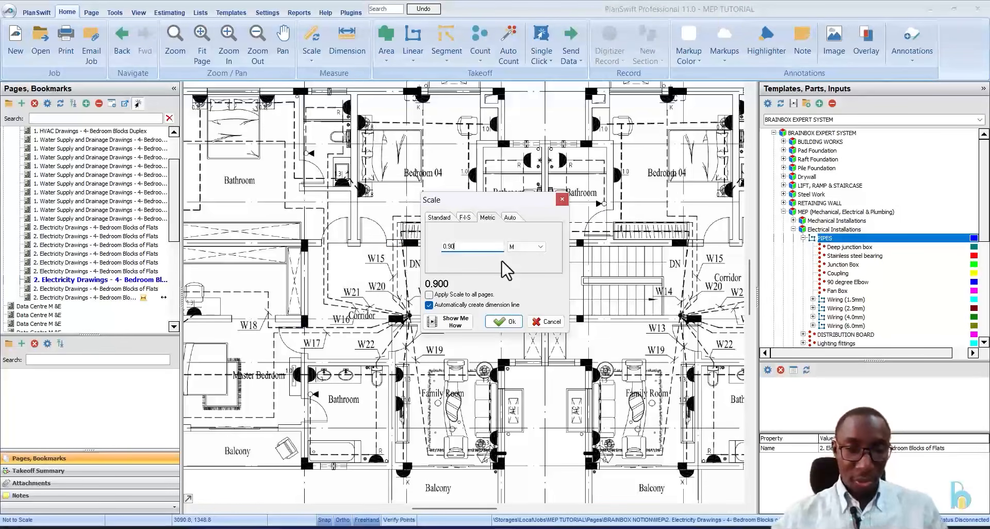
click(503, 321)
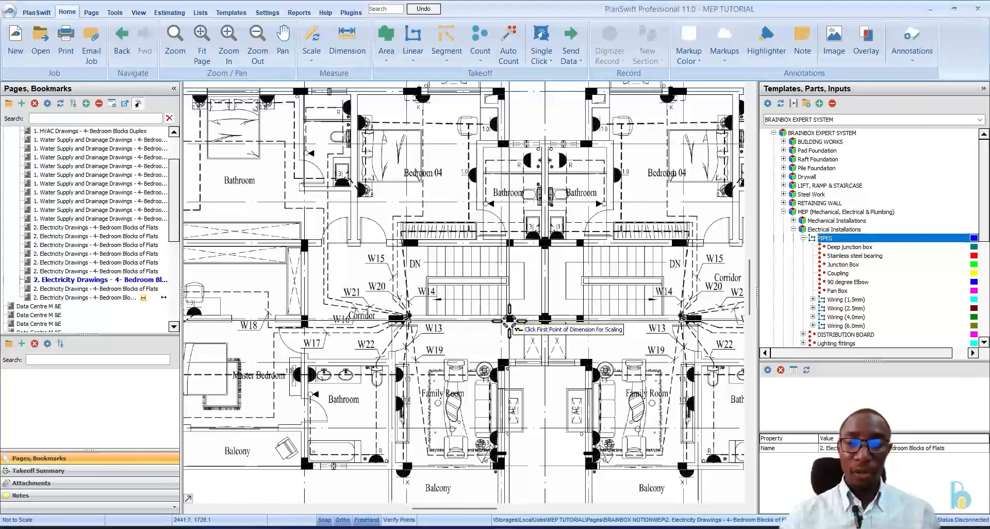
scroll(390, 211, down, 3)
scroll(382, 204, up, 2)
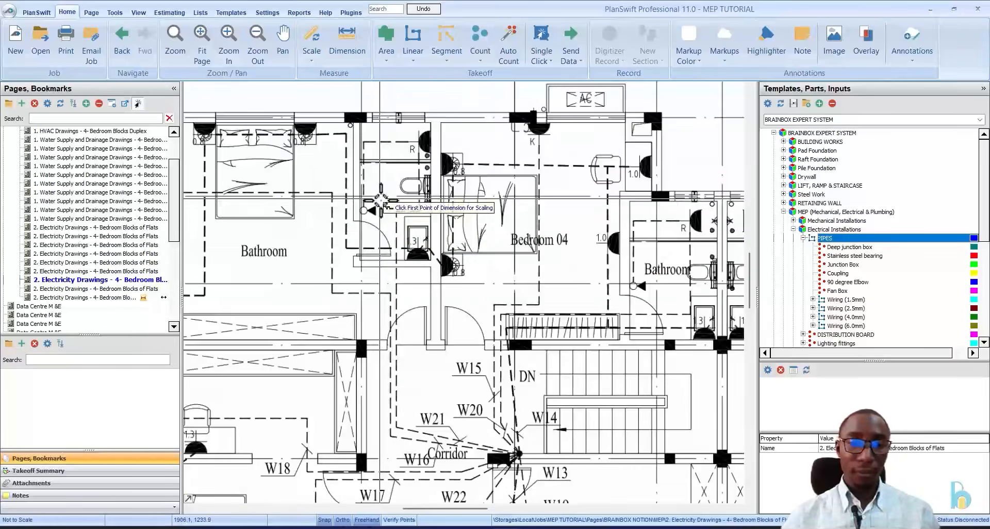
scroll(476, 244, down, 1)
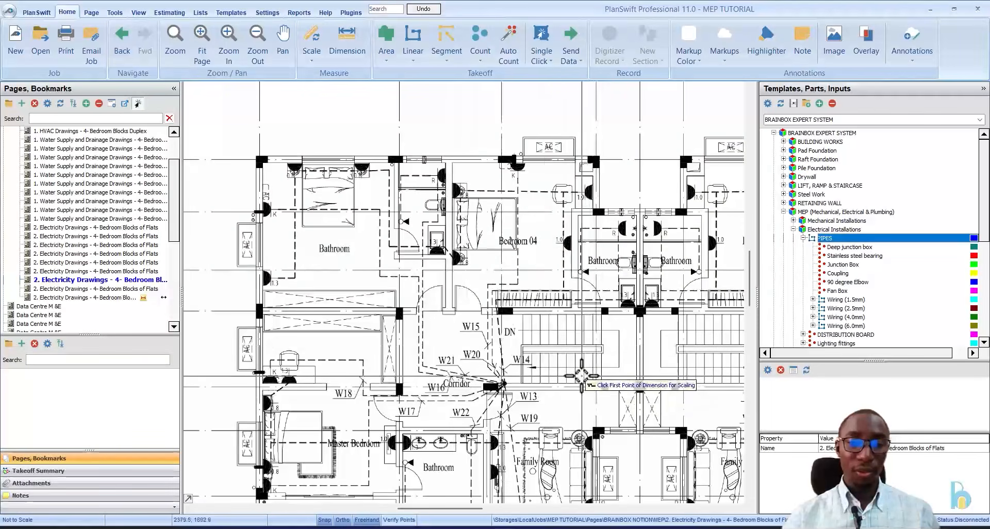
scroll(464, 309, up, 5)
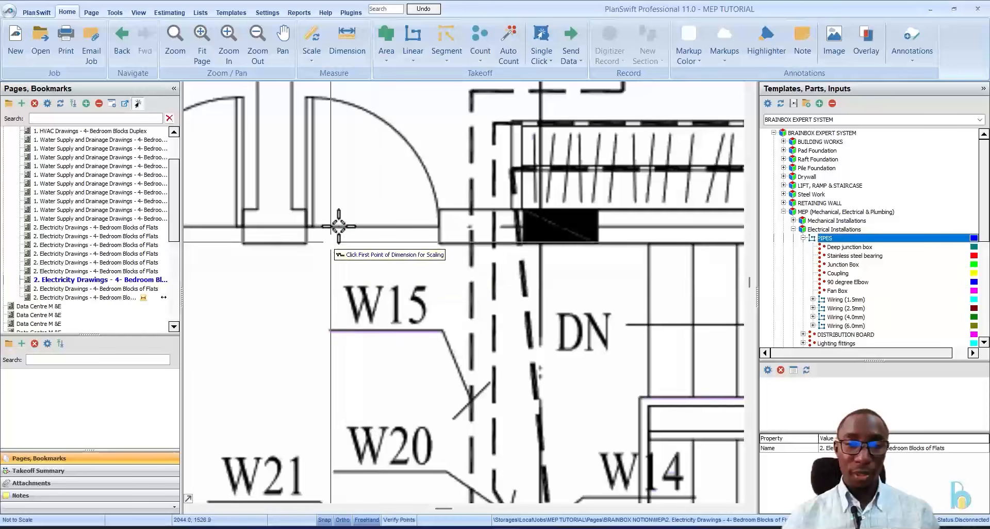
click(306, 228)
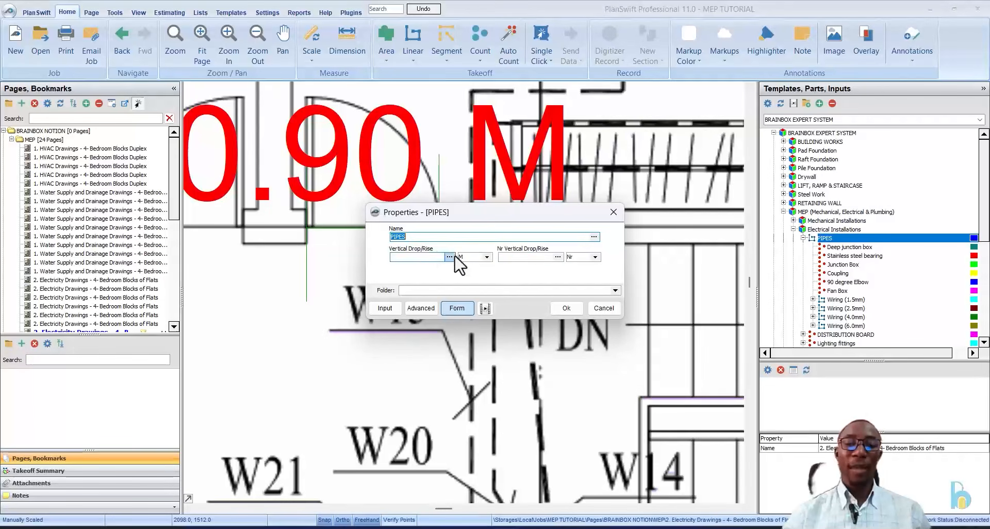
Step: Accept the PIPES properties and trace the dashed line from the bedside socket in the upper-left room labelled Bathroom, past the bed, to the small bathroom's doorway
click(570, 307)
scroll(567, 315, down, 5)
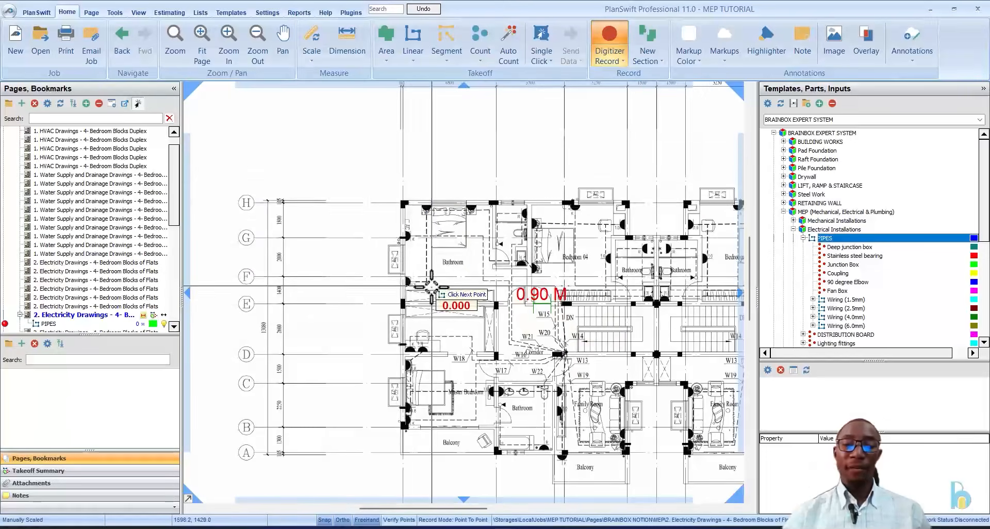
scroll(418, 279, up, 3)
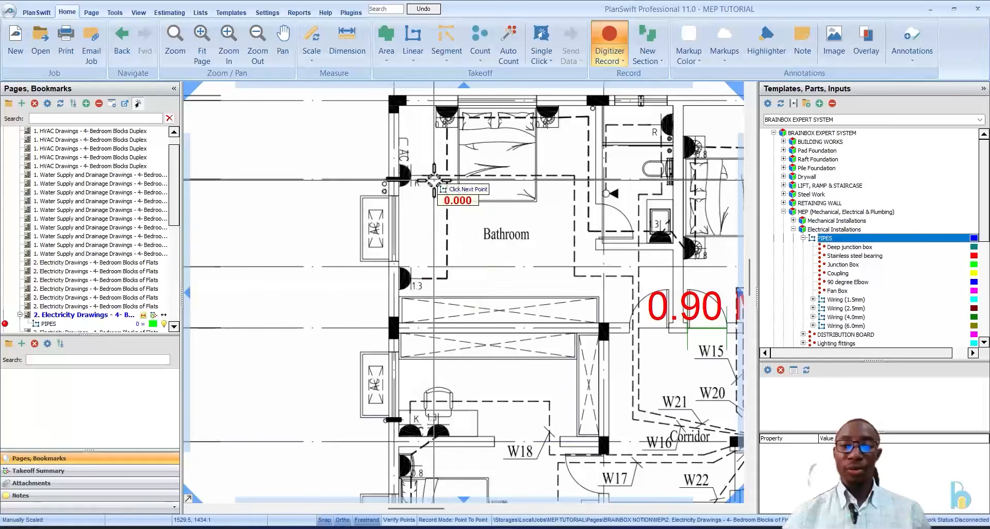
scroll(443, 116, up, 2)
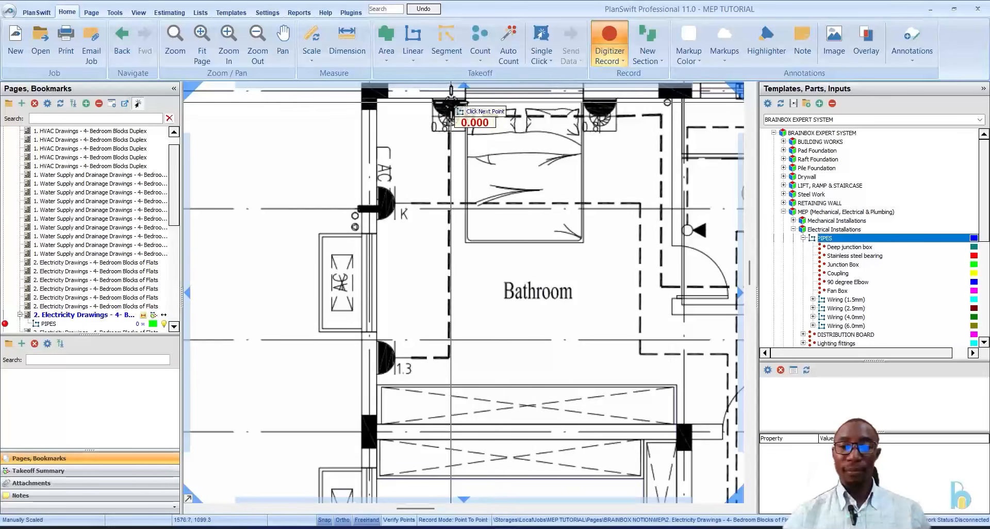
scroll(447, 96, up, 3)
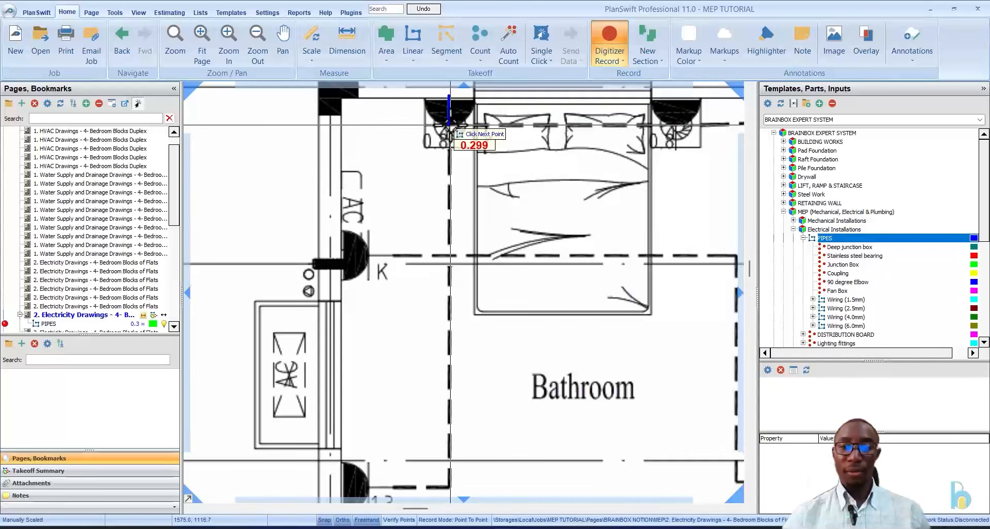
scroll(430, 127, down, 1)
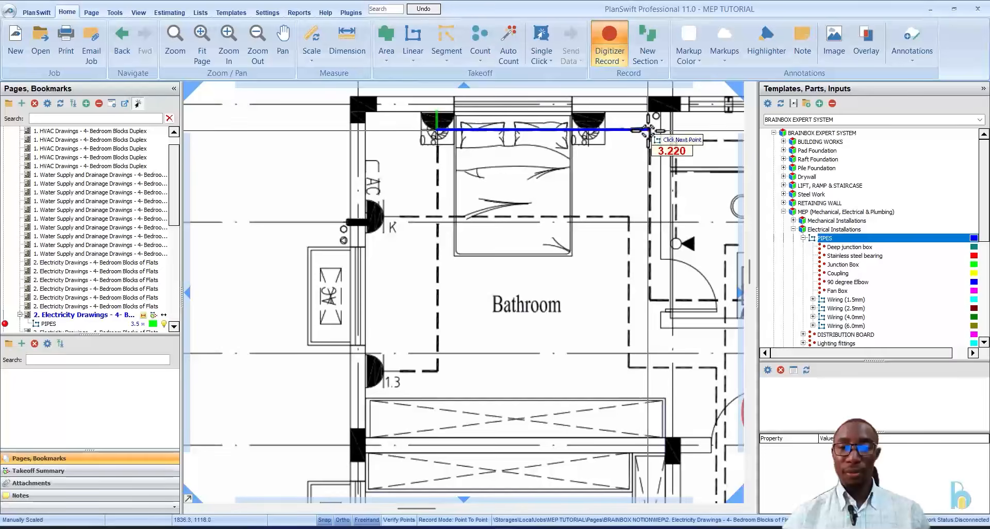
click(650, 128)
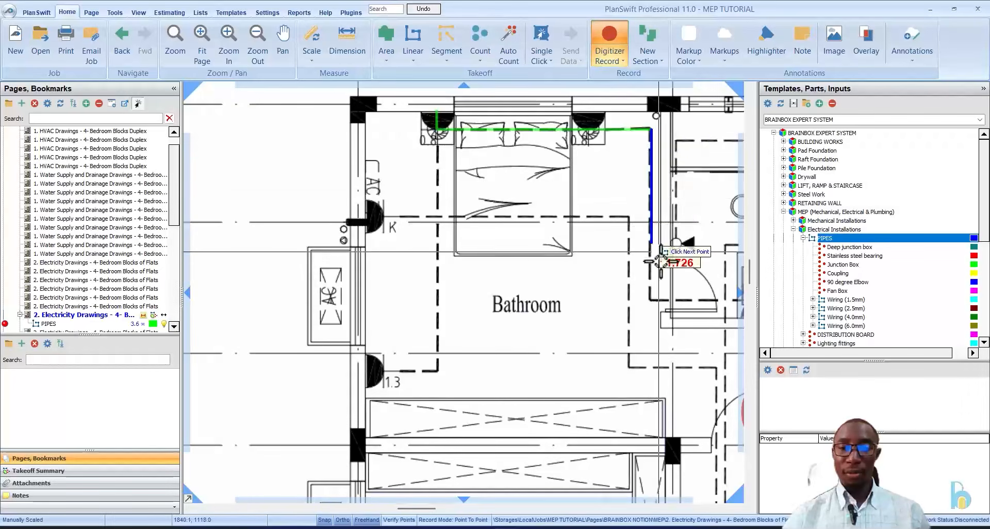
click(651, 299)
scroll(499, 206, down, 2)
scroll(557, 241, up, 2)
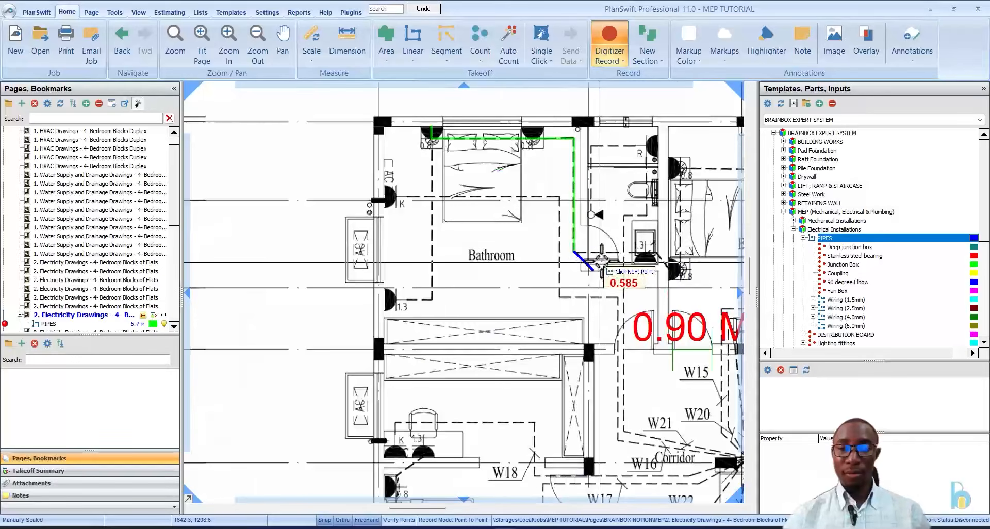
click(623, 252)
Step: Continue the PIPES run down to the corridor and along the W21 line to the black distribution point, and finish recording
scroll(624, 251, down, 2)
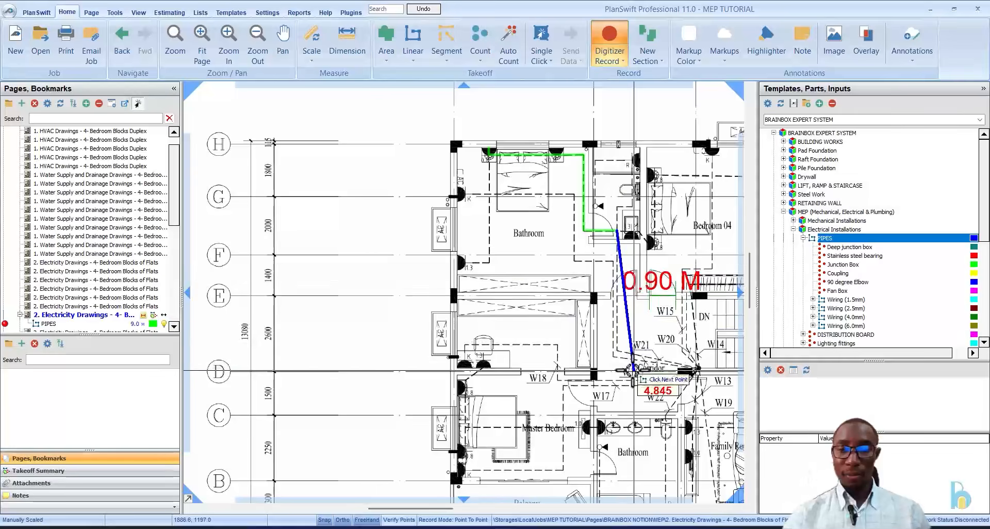
scroll(633, 370, up, 2)
click(626, 351)
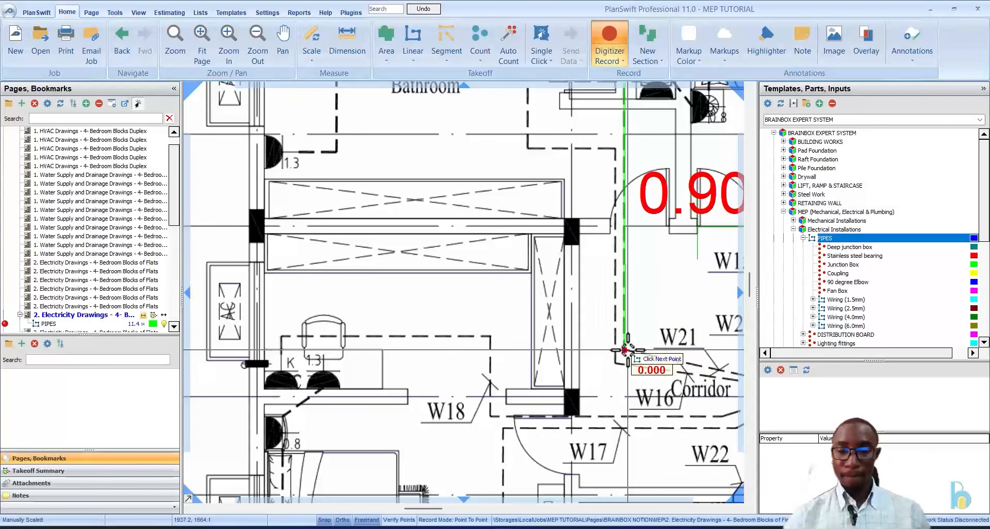
scroll(567, 299, down, 2)
scroll(641, 324, up, 3)
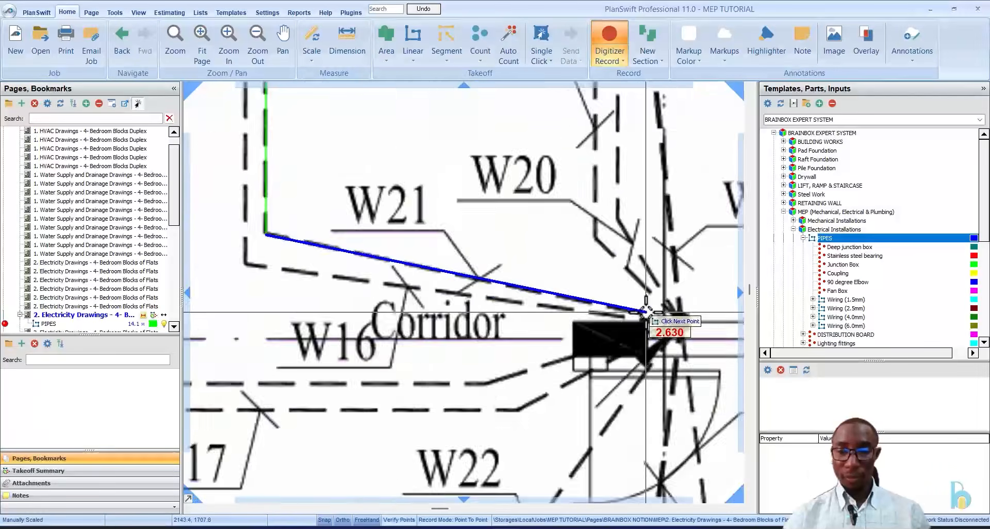
scroll(645, 312, up, 2)
click(643, 312)
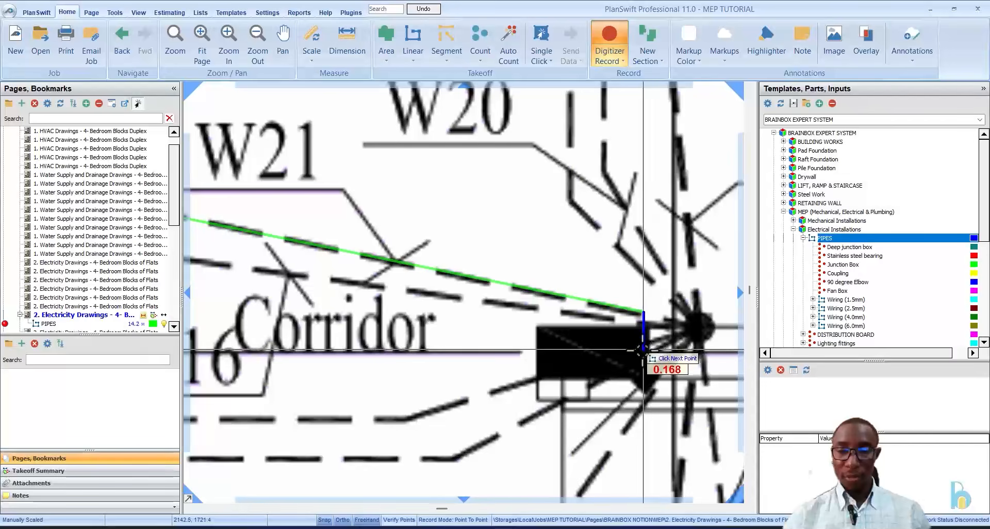
double_click(642, 352)
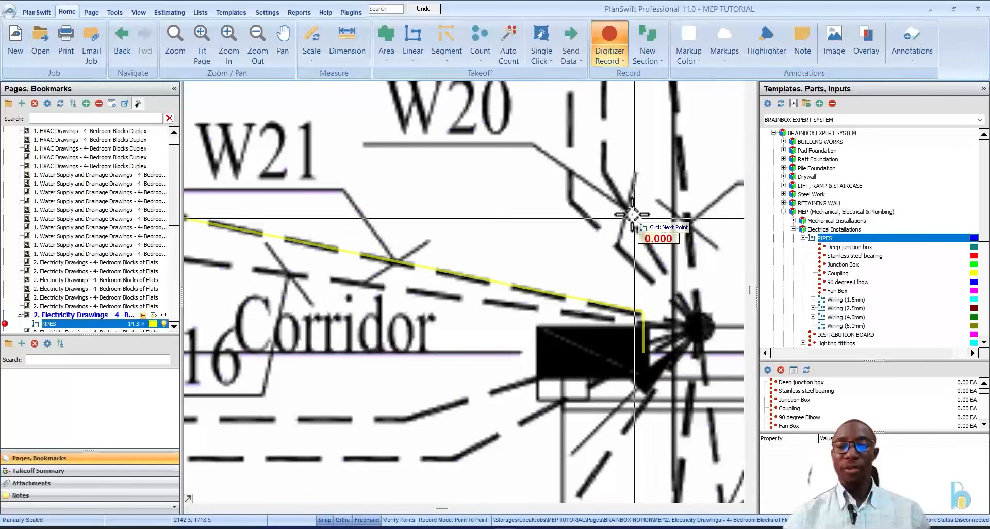
key(Escape)
Step: Examine the finished PIPES run on the socket plan, selecting it to check its route and properties
scroll(648, 251, down, 5)
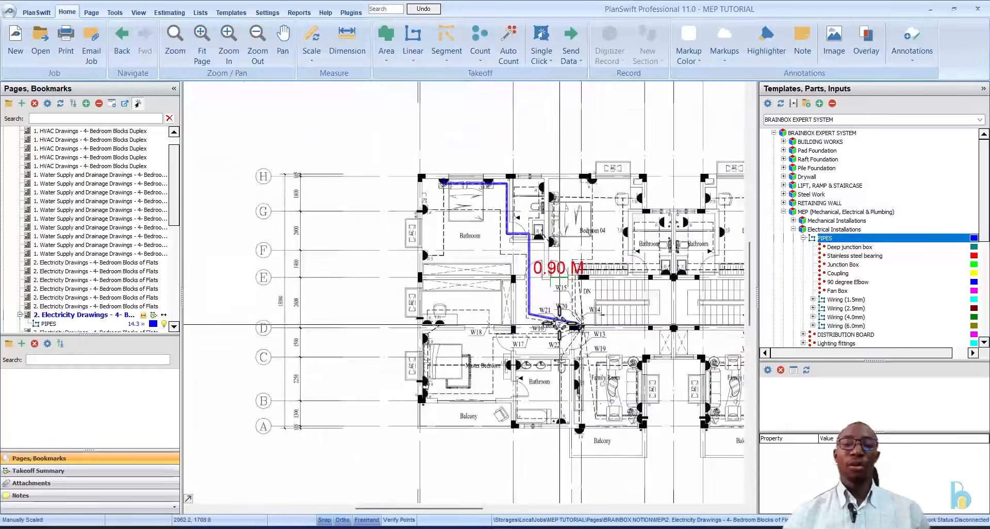
scroll(569, 325, up, 4)
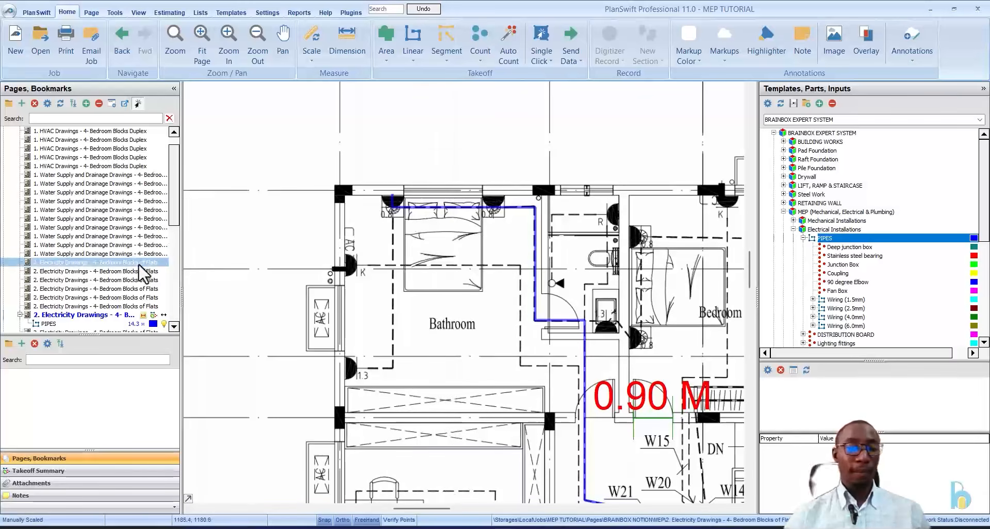
click(56, 323)
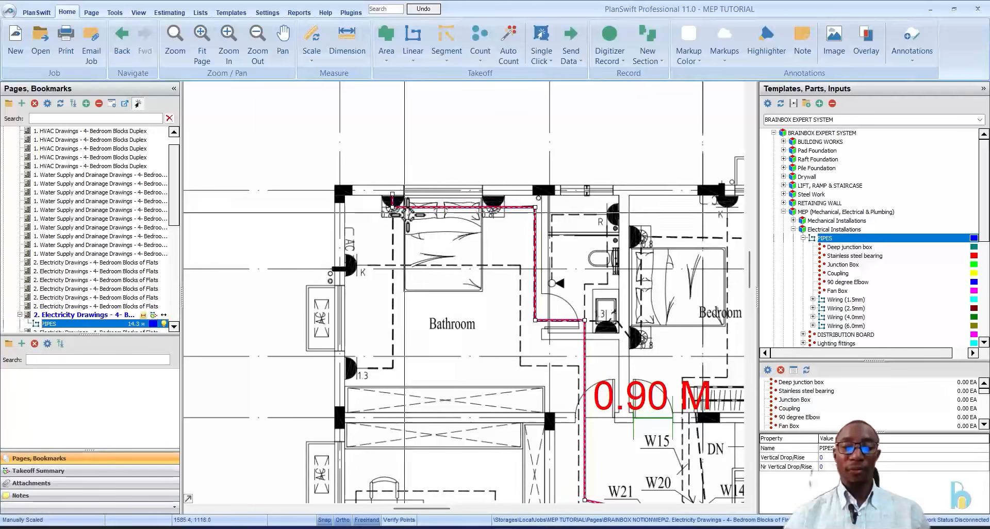
scroll(571, 330, down, 3)
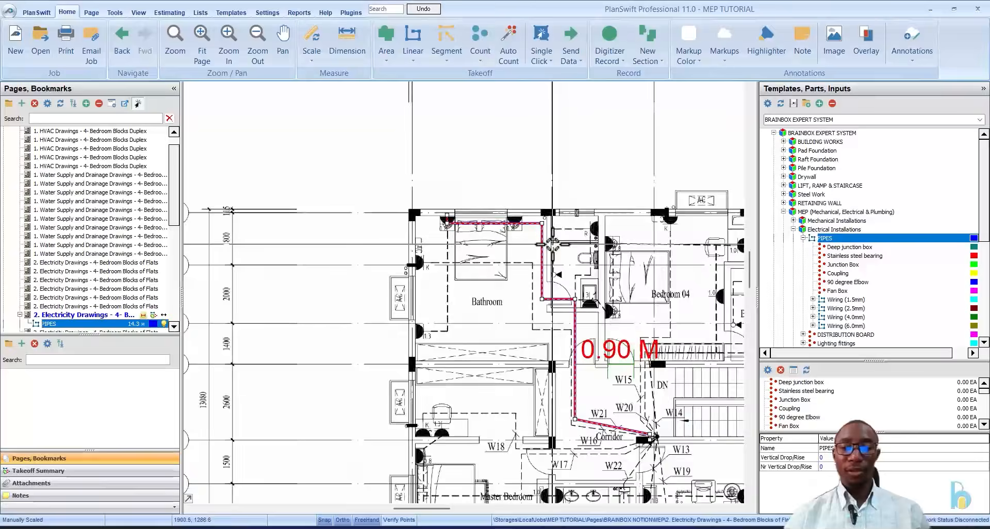
click(634, 384)
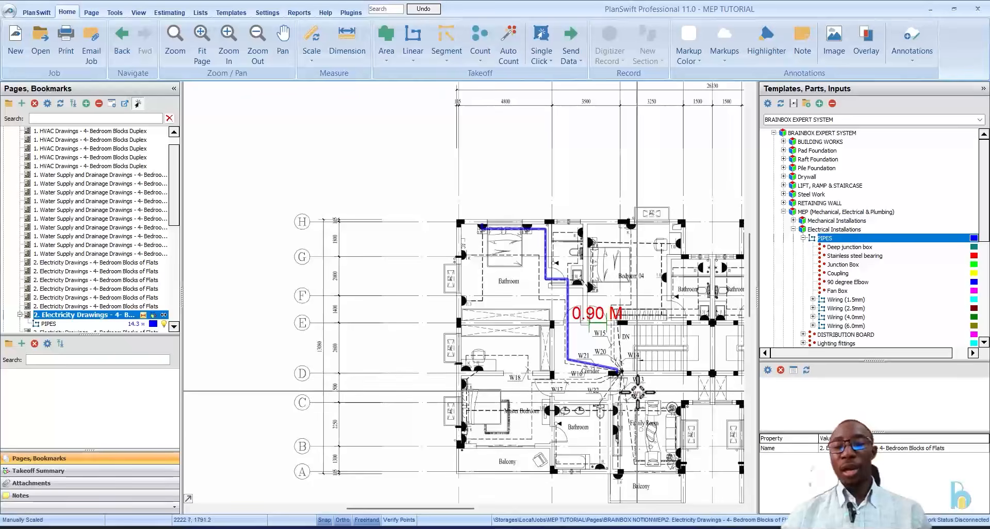
scroll(511, 218, up, 5)
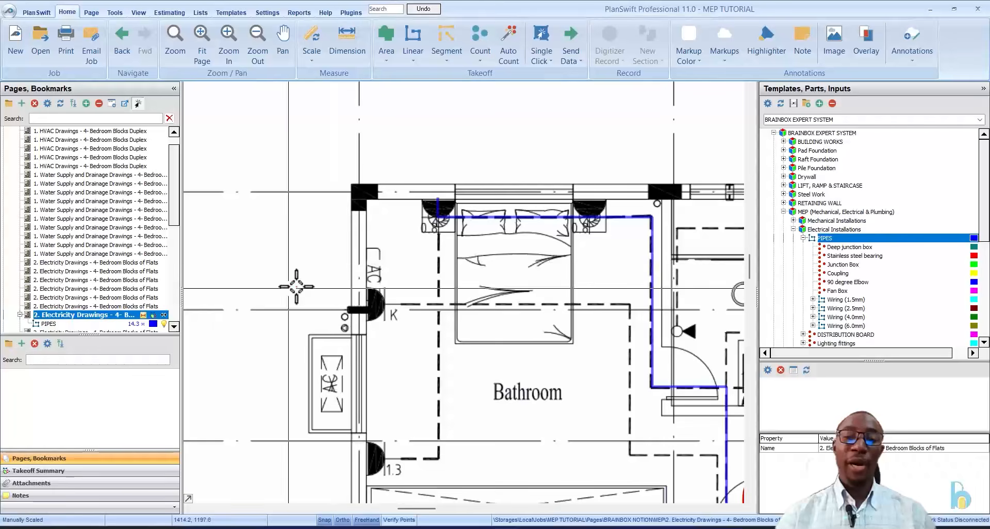
Step: Resume recording the PIPES takeoff and trace the dashed branch from the left bedside socket down to the 1.3 wall socket in the upper-left room
click(4, 323)
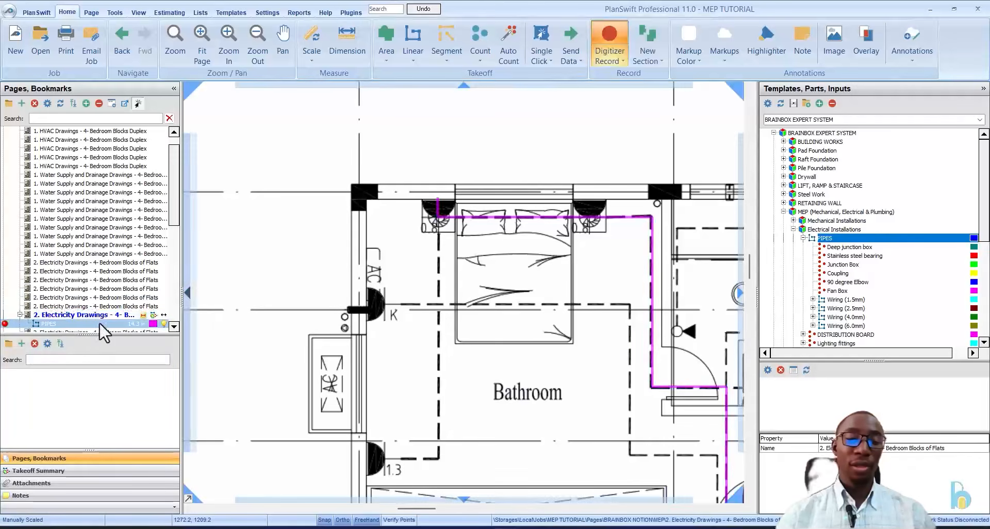
click(438, 219)
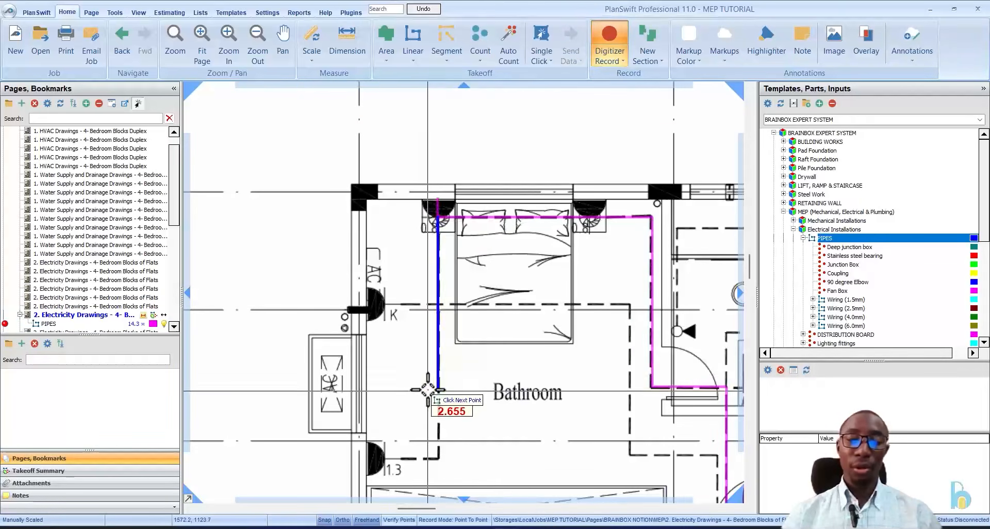
click(438, 461)
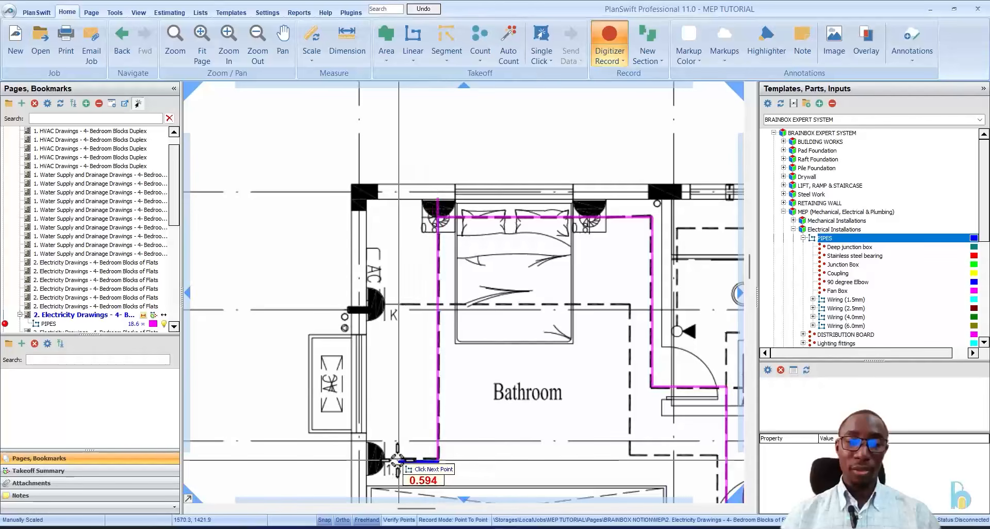
double_click(382, 460)
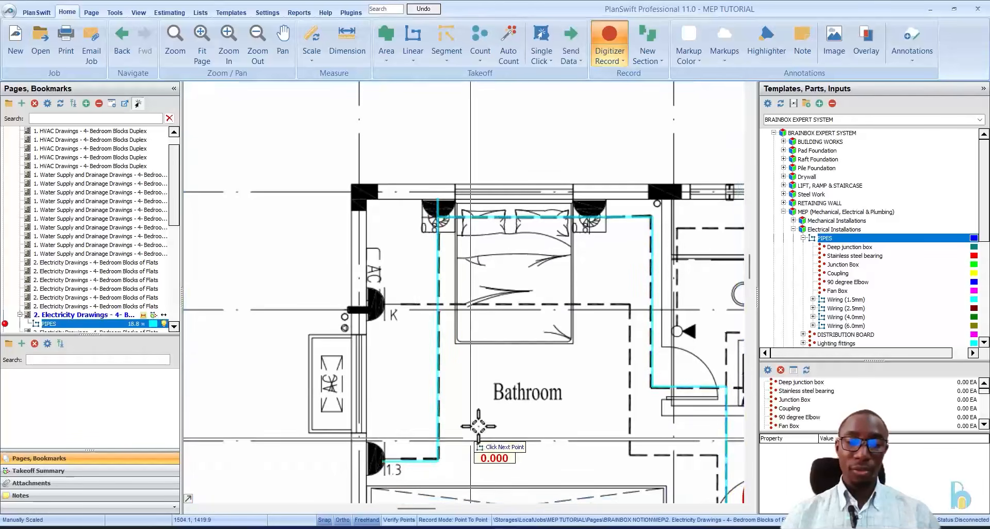
Step: Trace a second PIPES run from the K socket across the bed, around the room's dashed corners and down to the bend in the corridor
click(369, 309)
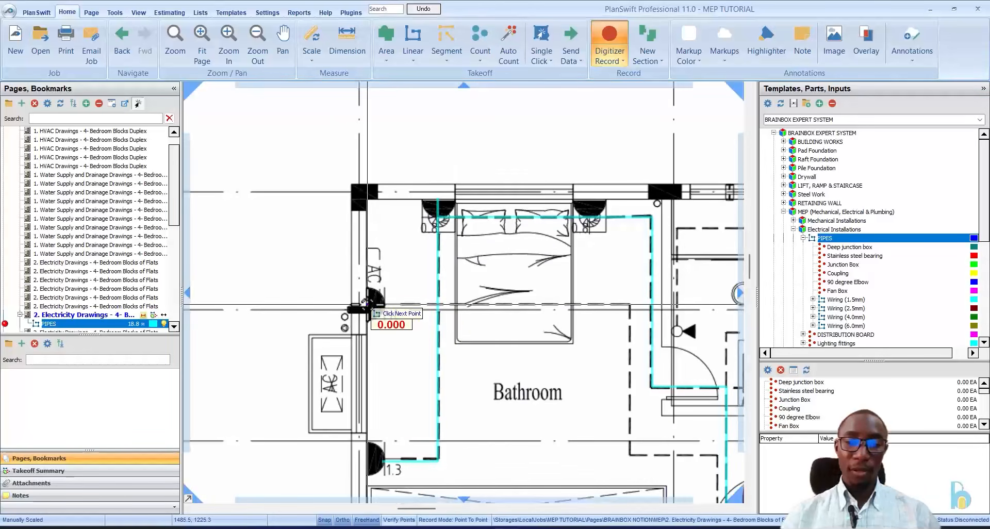
click(628, 305)
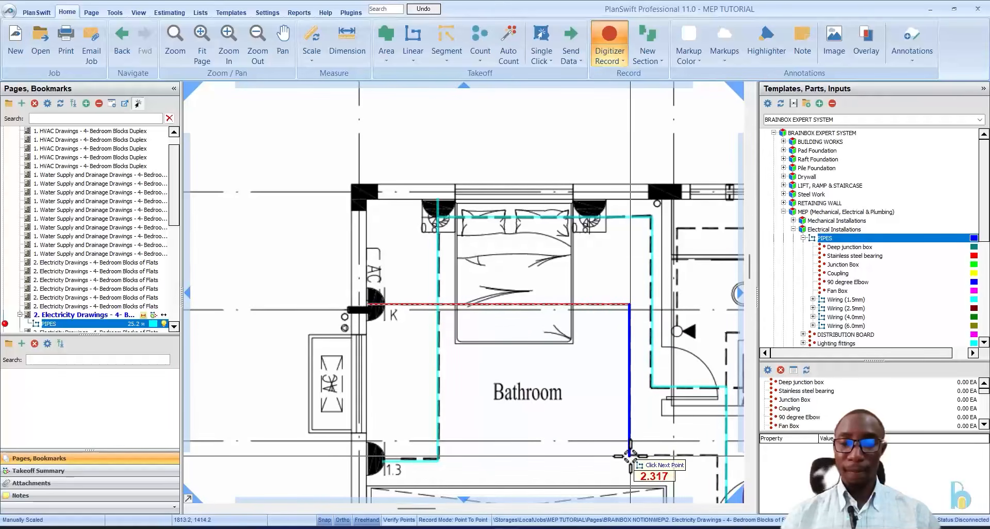
click(717, 456)
scroll(671, 255, down, 5)
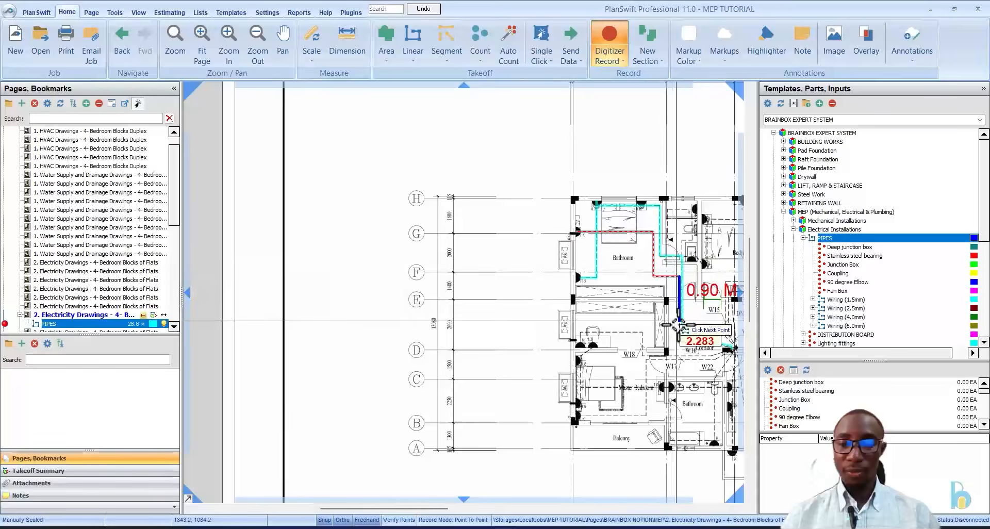
scroll(679, 326, up, 5)
scroll(691, 366, up, 3)
click(673, 370)
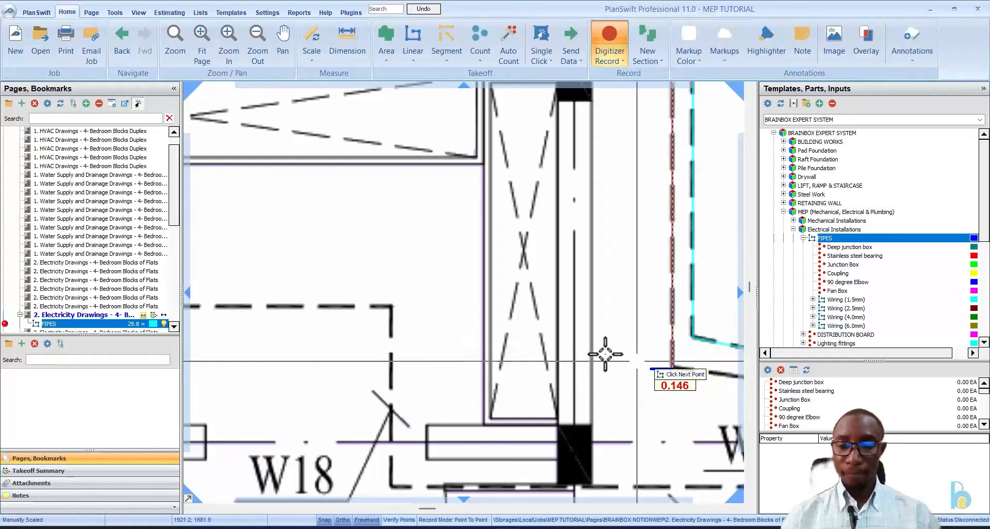
Step: Continue the second PIPES run along the lower dashed corridor line beneath W21 and end it inside the black distribution point
scroll(495, 315, down, 3)
scroll(670, 367, down, 3)
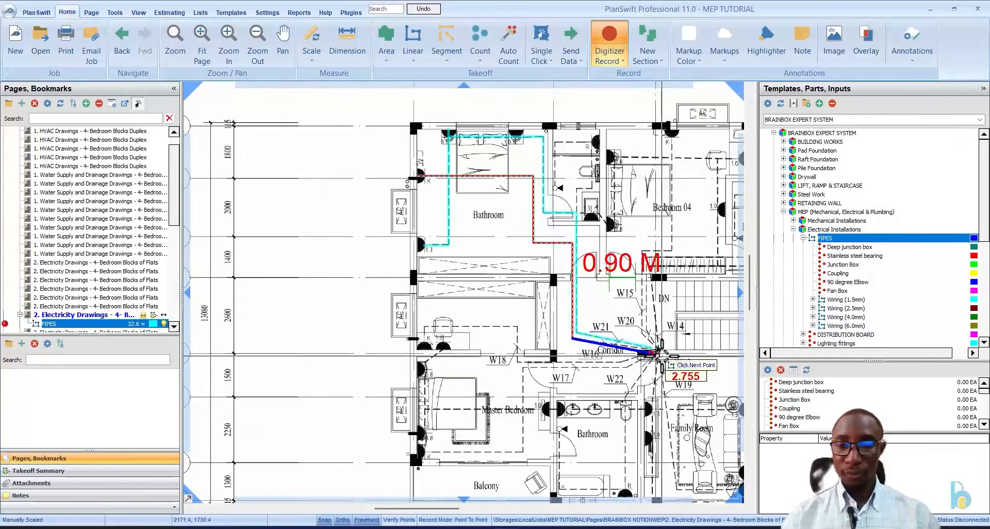
scroll(662, 358, up, 5)
scroll(634, 340, up, 3)
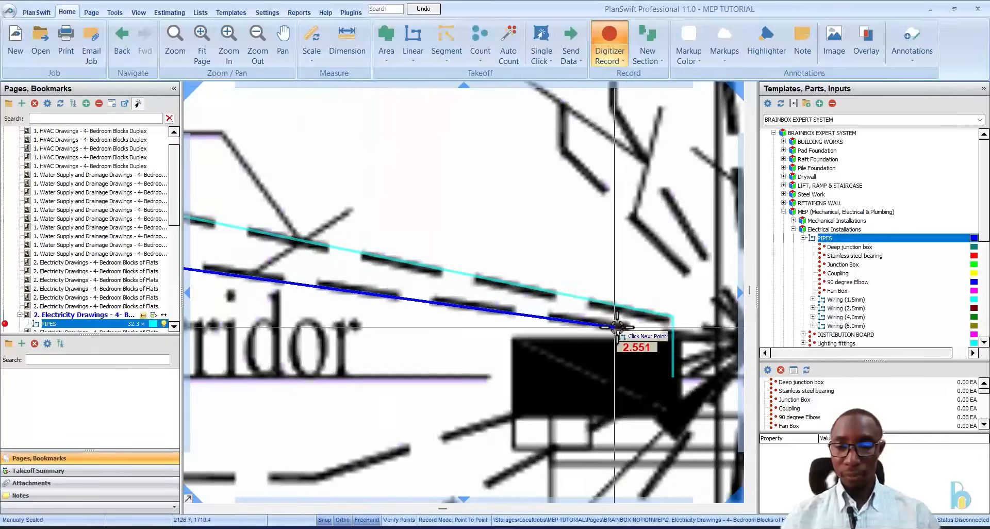
click(627, 326)
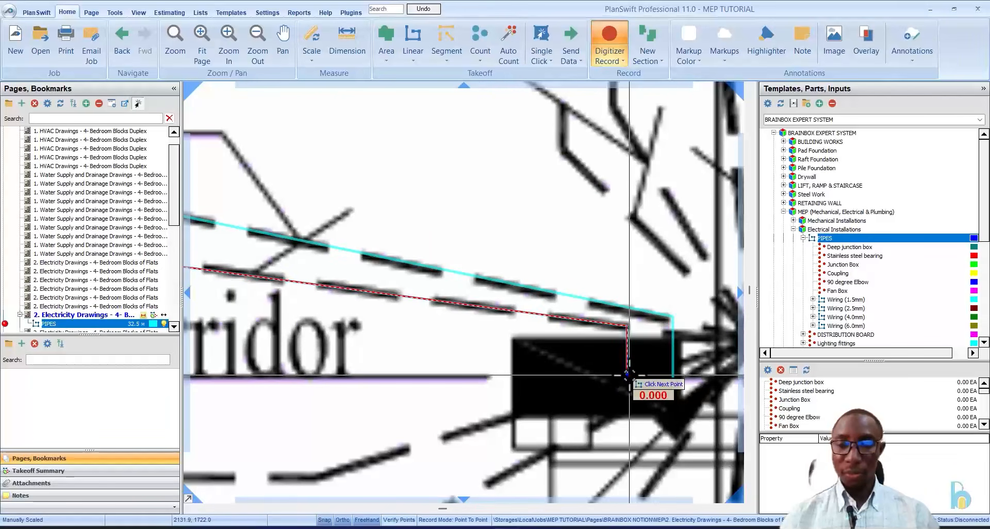
scroll(626, 375, down, 5)
Step: Examine the traced PIPES runs between the upper-left room's sockets and the corridor distribution point
scroll(420, 219, up, 2)
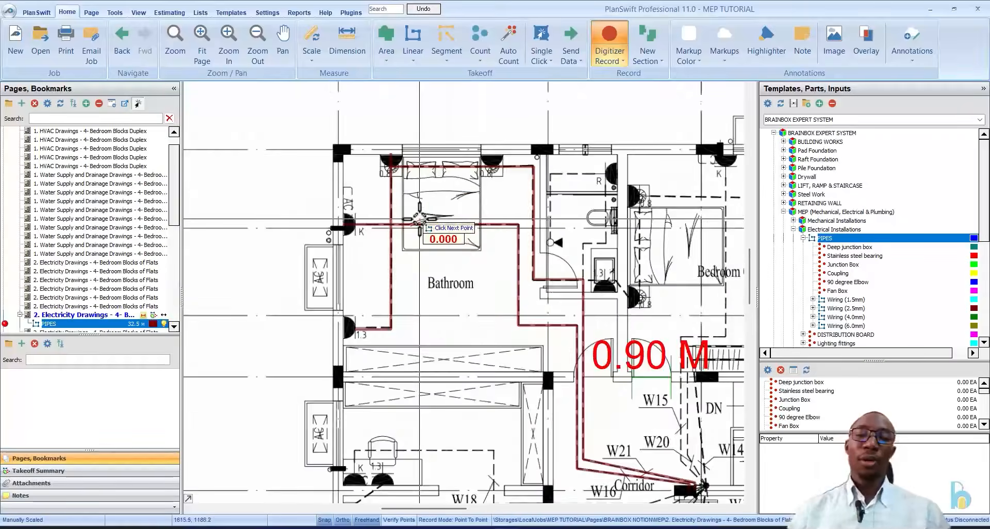
scroll(420, 219, up, 2)
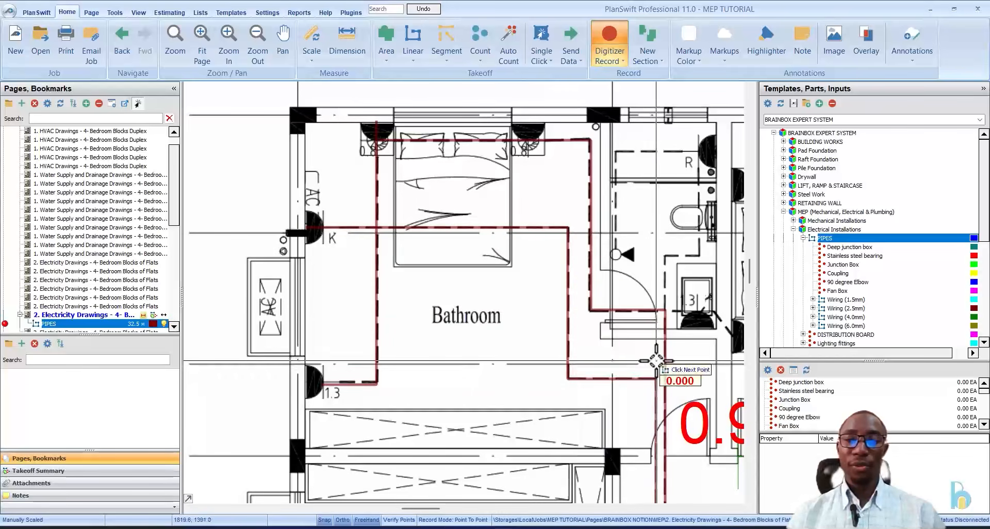
scroll(641, 382, down, 3)
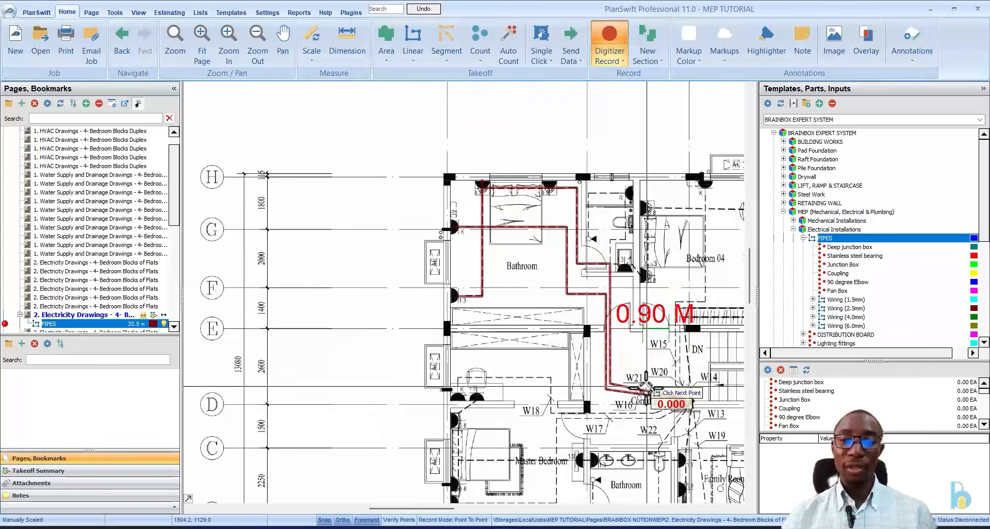
scroll(465, 281, up, 3)
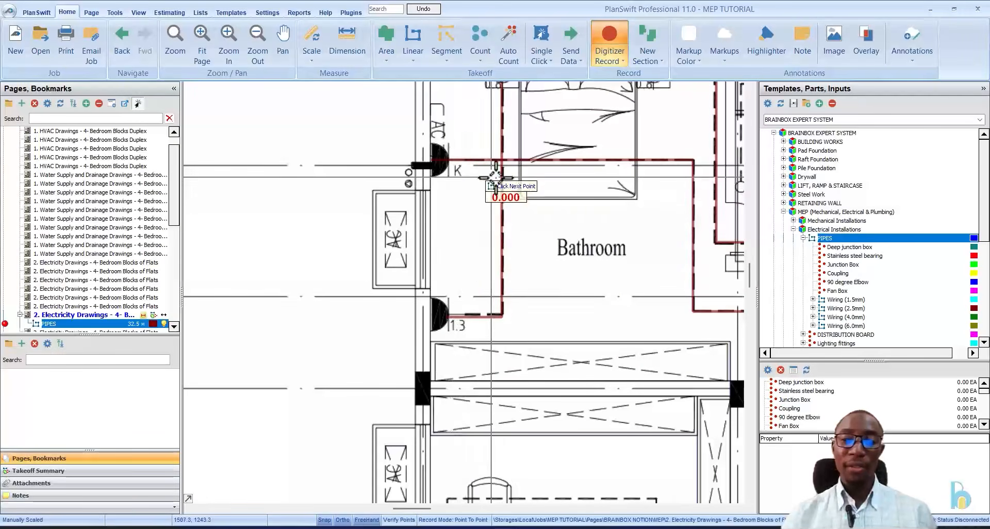
scroll(438, 242, down, 2)
scroll(465, 143, up, 3)
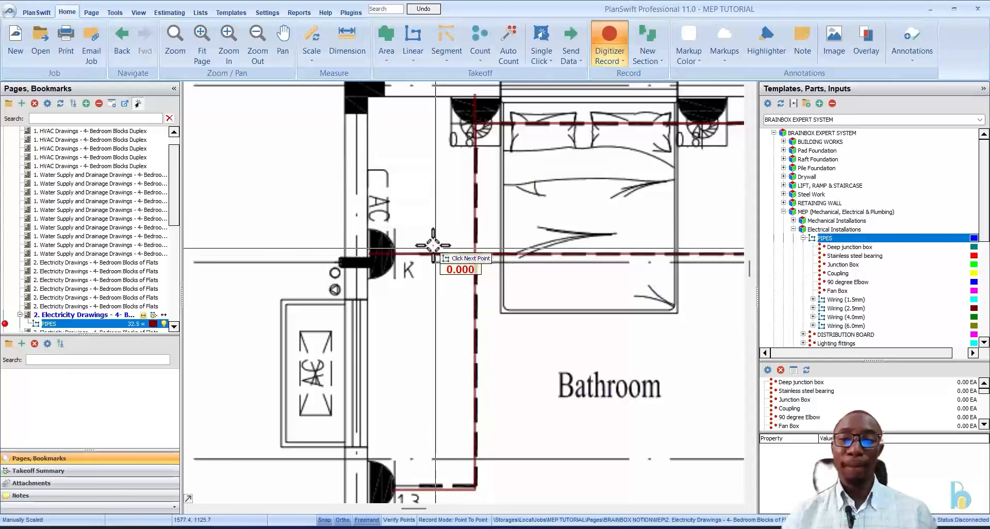
scroll(422, 248, down, 1)
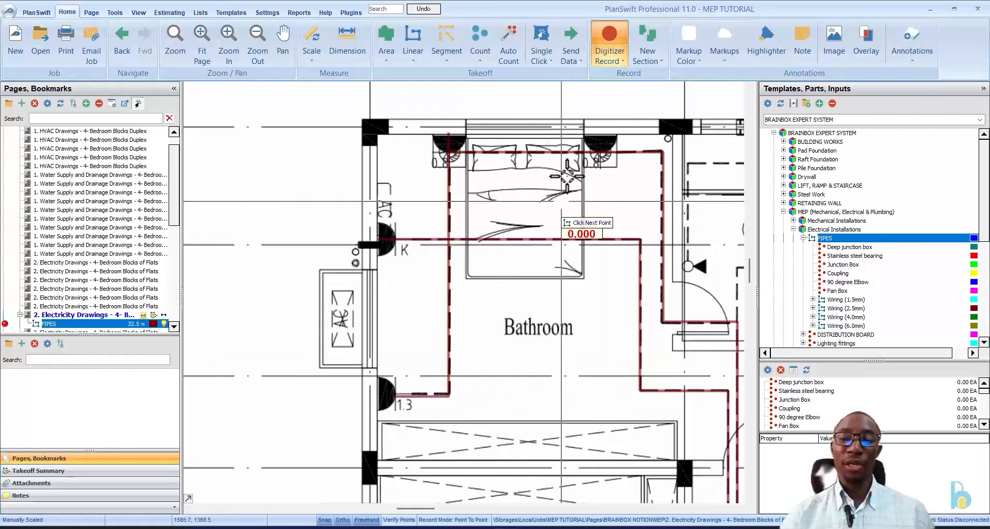
Step: Add a short vertical PIPES section joining the right bedside socket at the wall to the dashed line
scroll(600, 160, up, 3)
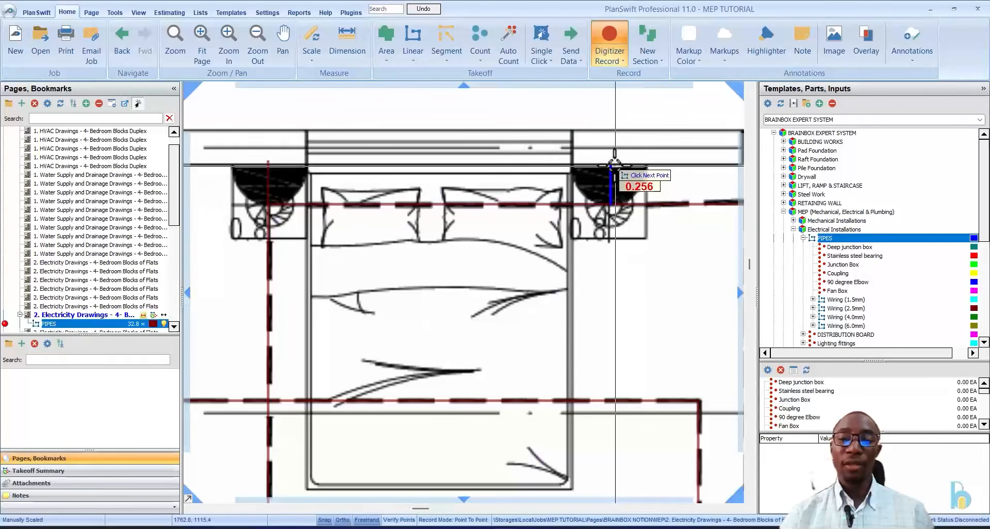
click(611, 205)
scroll(440, 206, down, 3)
scroll(440, 207, down, 3)
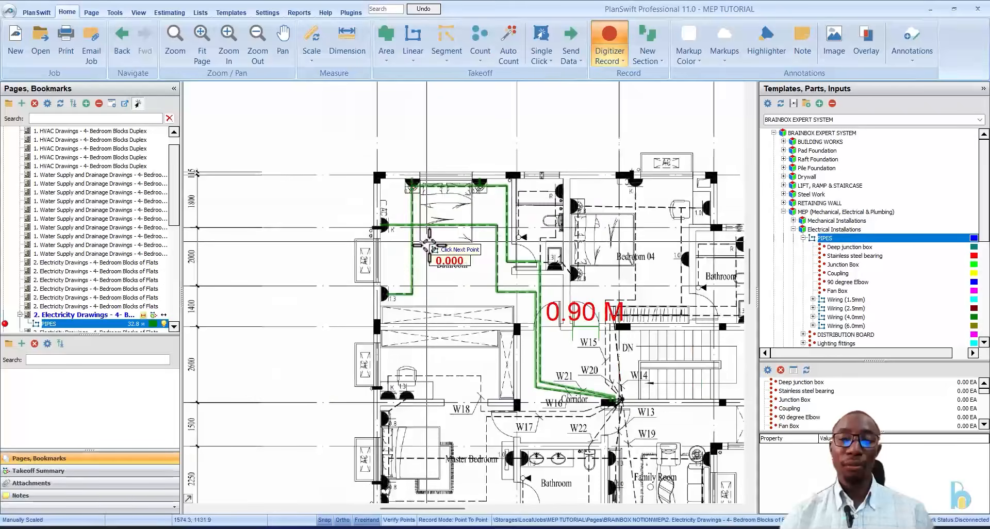
Step: Look over the remaining dashed socket circuits on the plan and stop recording the PIPES takeoff
scroll(556, 303, down, 2)
scroll(565, 294, up, 2)
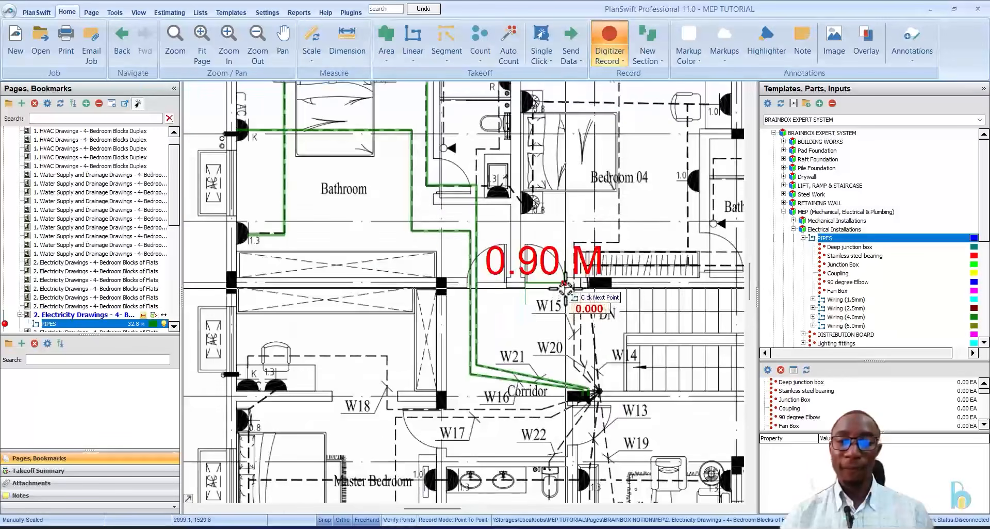
scroll(535, 170, down, 2)
scroll(422, 205, up, 3)
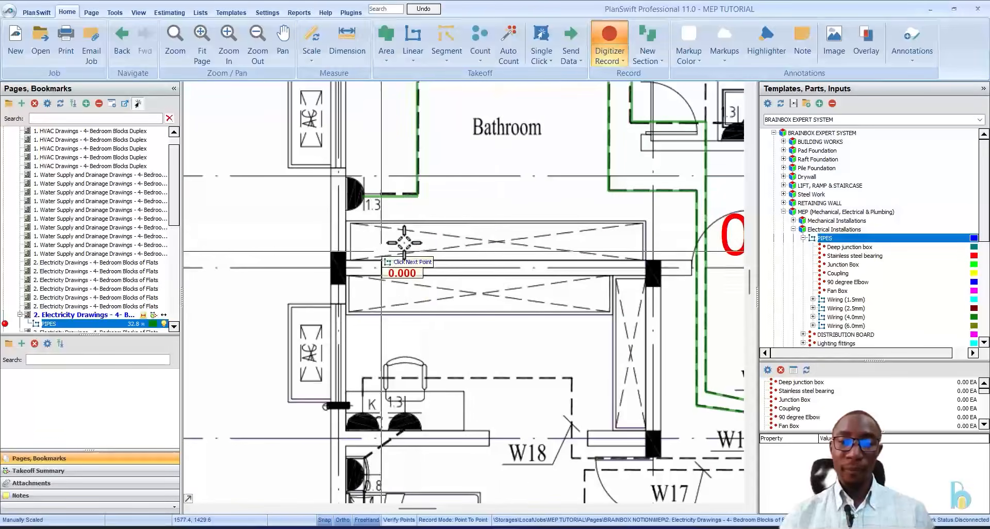
scroll(419, 214, down, 3)
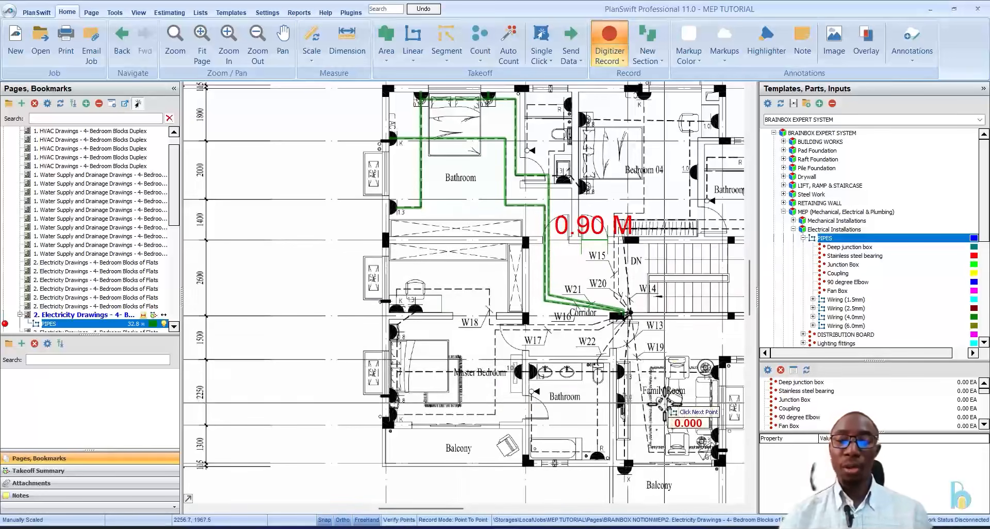
scroll(531, 257, down, 2)
scroll(451, 229, up, 5)
right_click(451, 242)
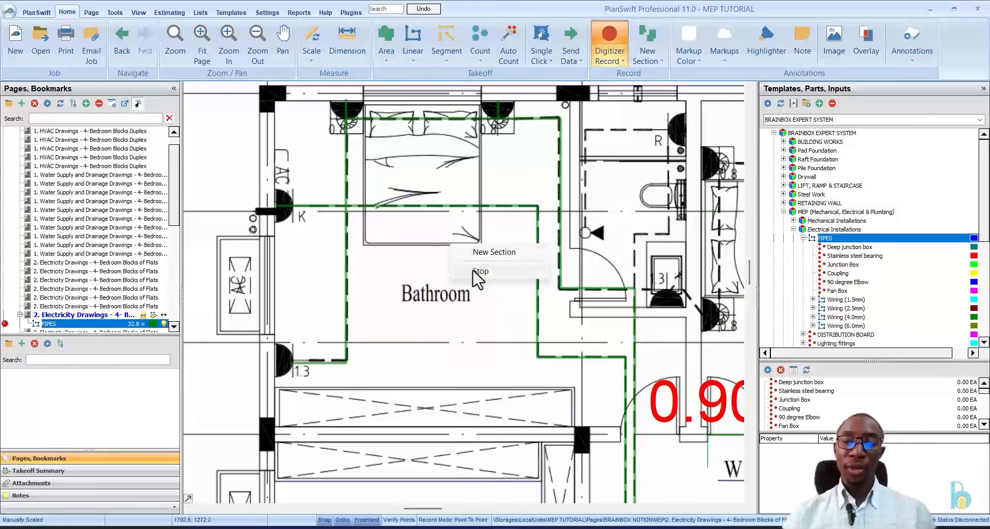
click(480, 273)
Step: Select the PIPES takeoff to check its sections and vertical drop properties, and clear the selection
scroll(363, 273, down, 1)
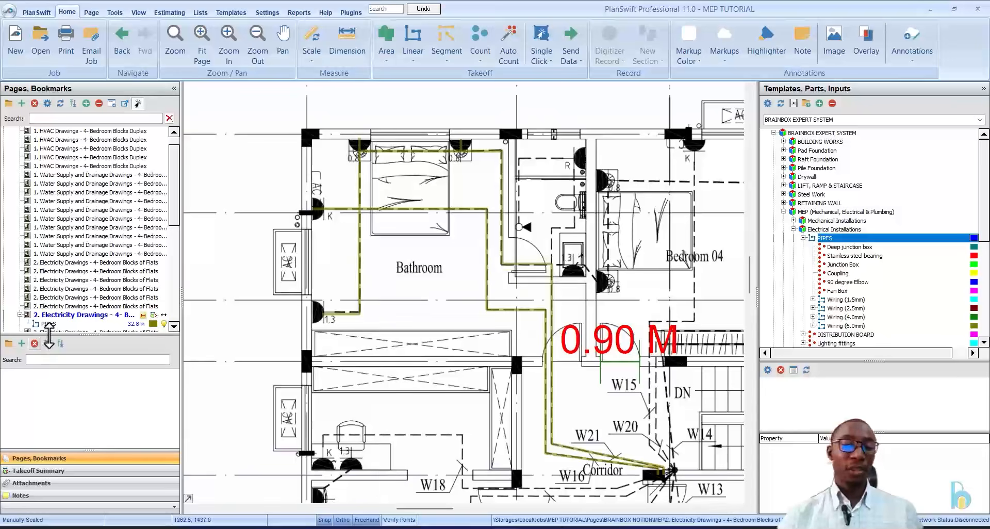
click(80, 323)
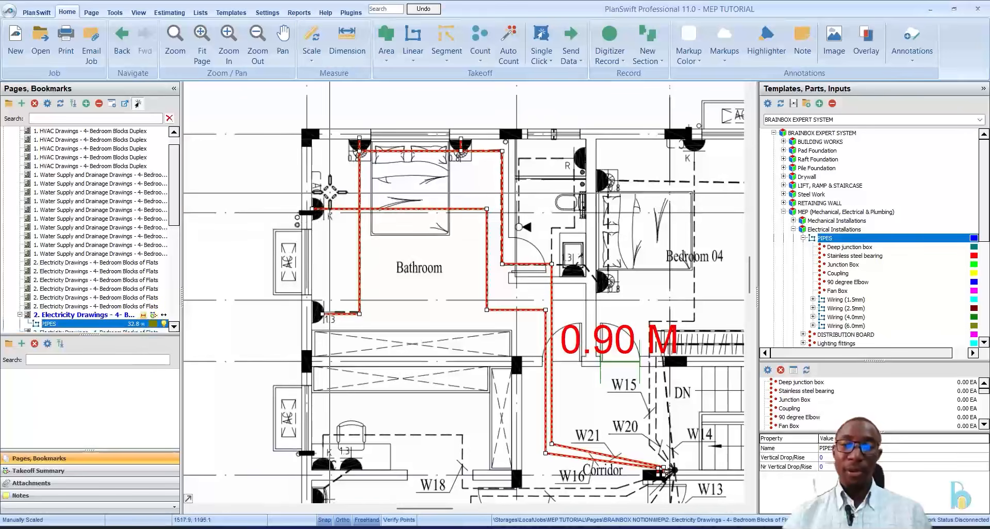
click(398, 191)
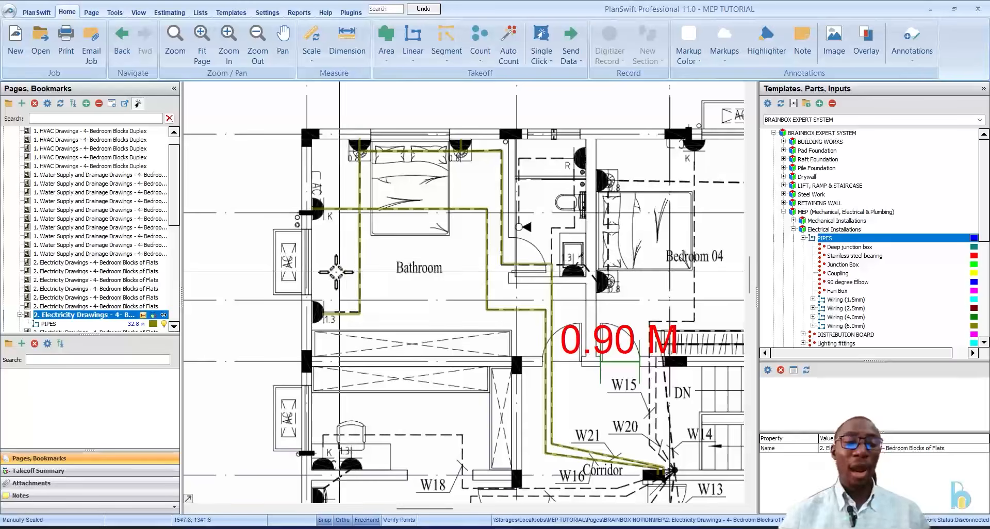
Step: Reselect the PIPES takeoff and extend the end point at the 1.3 wall socket to the inner wall face
click(68, 324)
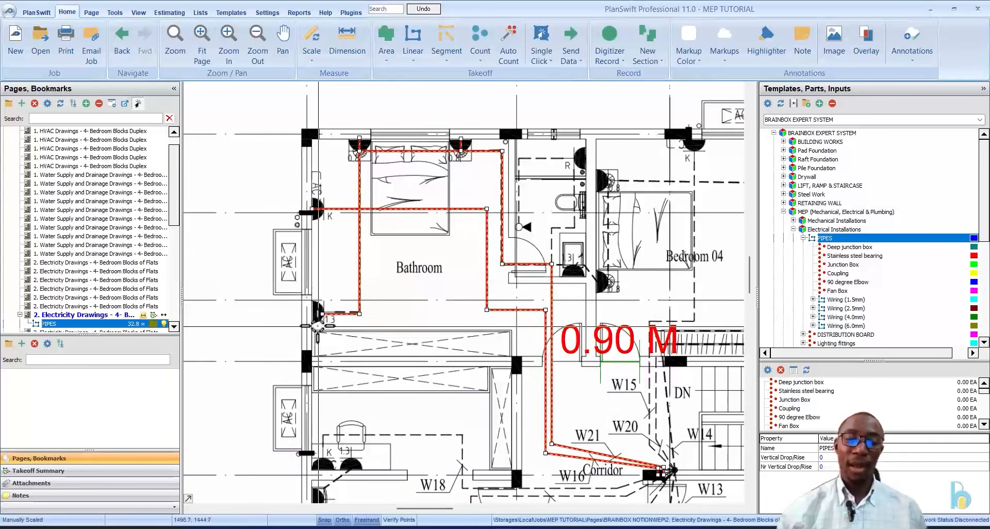
scroll(335, 306, up, 3)
click(345, 254)
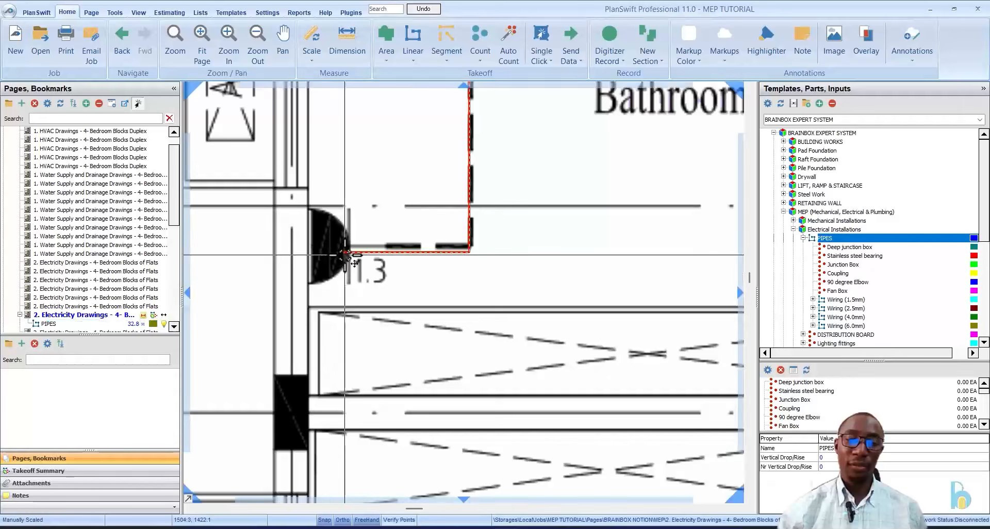
double_click(307, 249)
scroll(325, 242, down, 5)
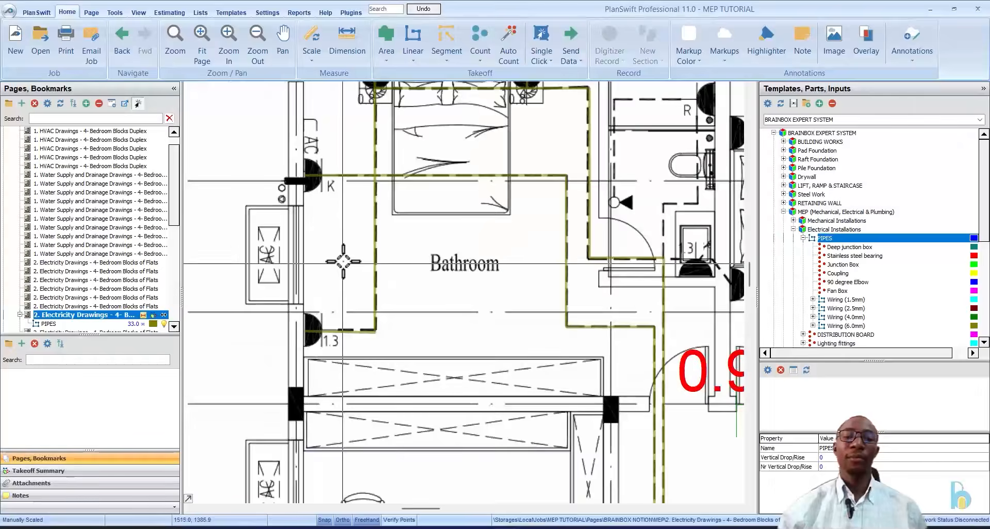
Step: Inspect the length and point count of the PIPES sections at the corridor distribution point and at the 1.3 wall socket
scroll(360, 258, up, 2)
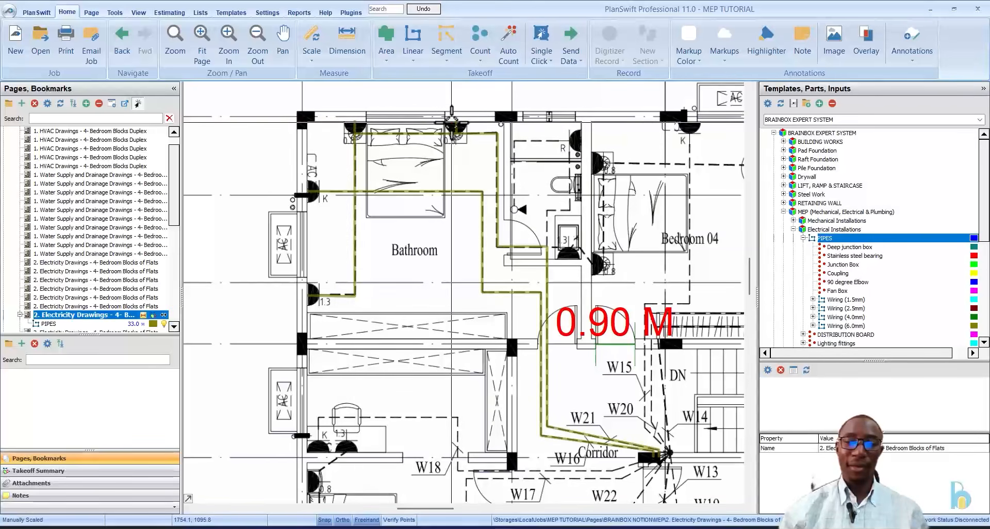
scroll(452, 120, down, 1)
scroll(591, 336, up, 2)
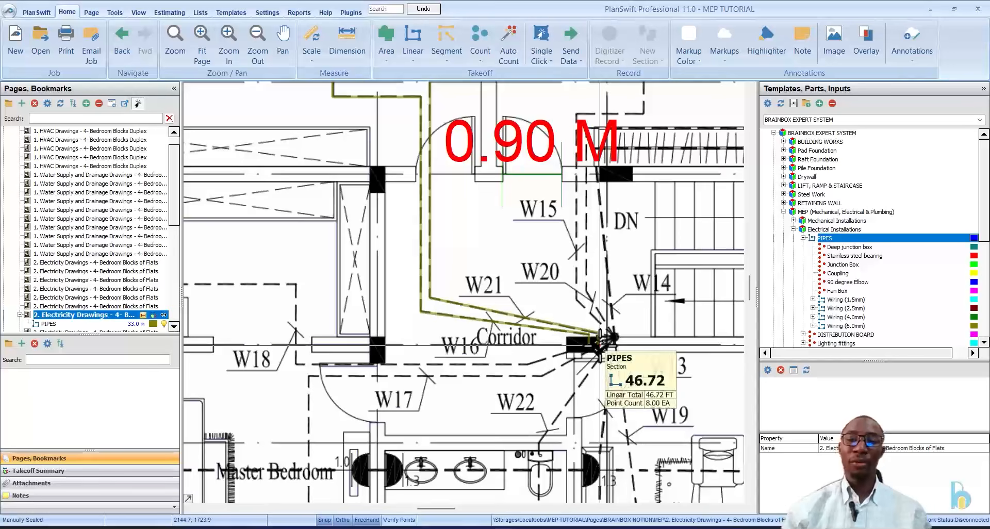
scroll(595, 342, down, 3)
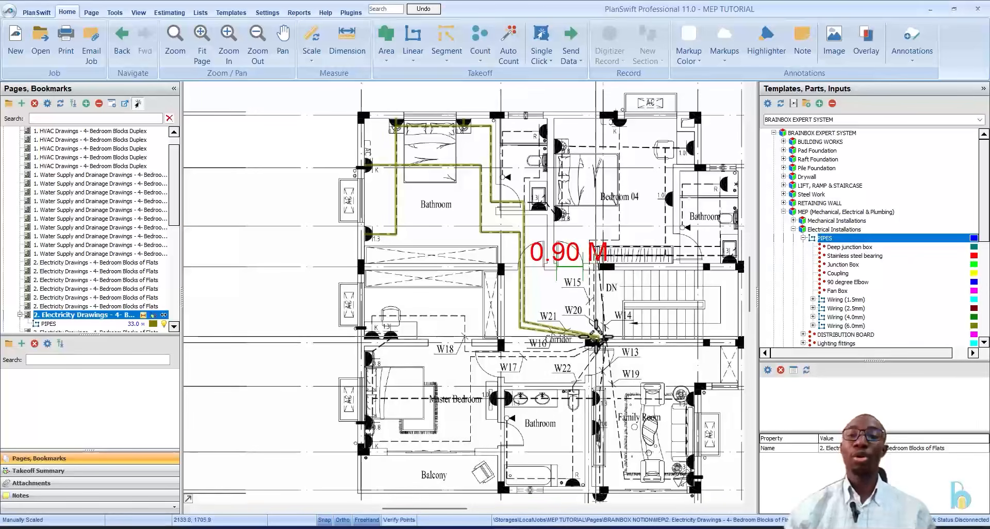
mouse_move(596, 336)
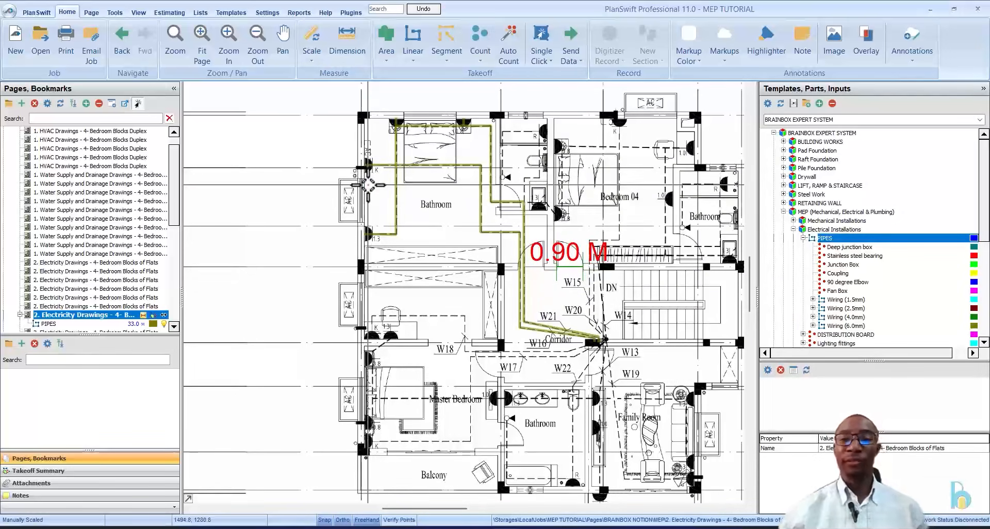
scroll(358, 239, up, 2)
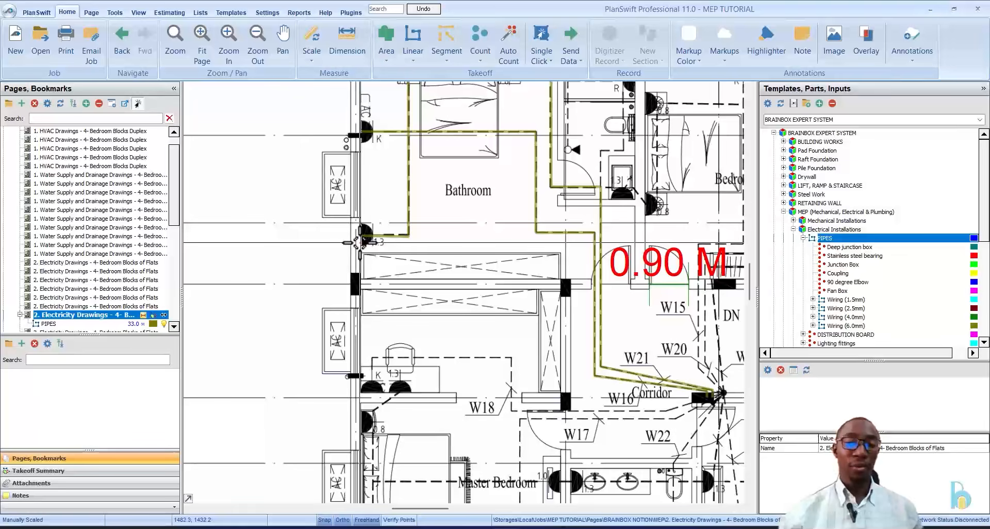
mouse_move(360, 236)
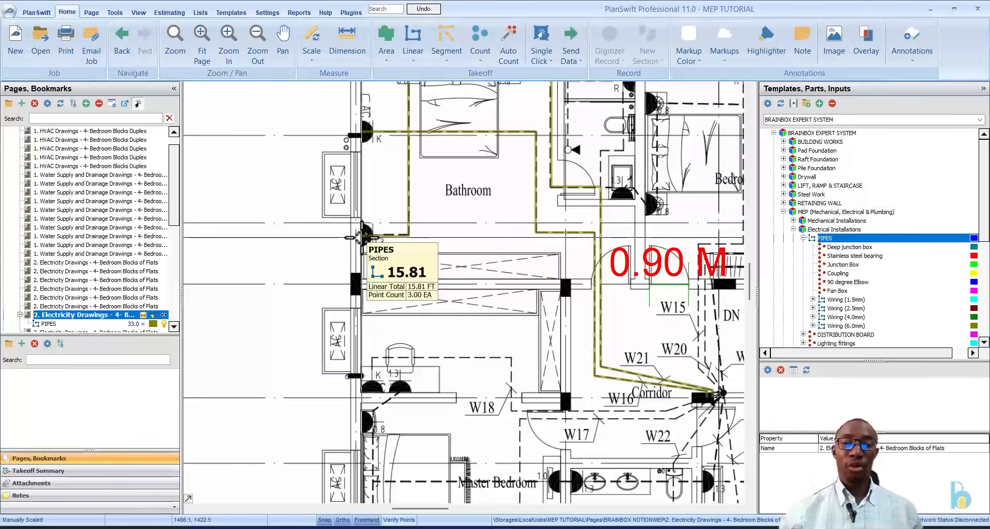
Step: Set the PIPES takeoff's vertical drop/rise to 0.60 M and its number of vertical drops to 4 Nr
scroll(360, 237, down, 3)
scroll(359, 207, up, 2)
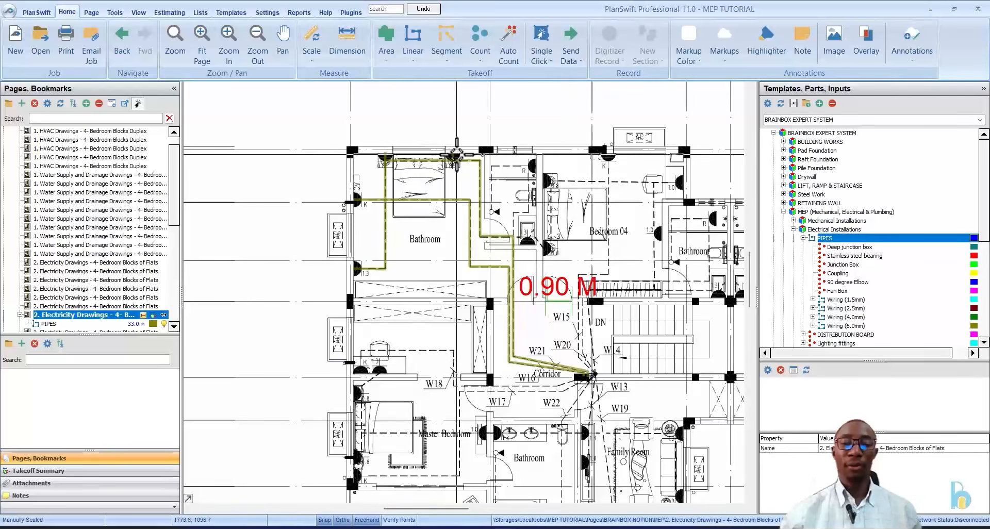
double_click(100, 323)
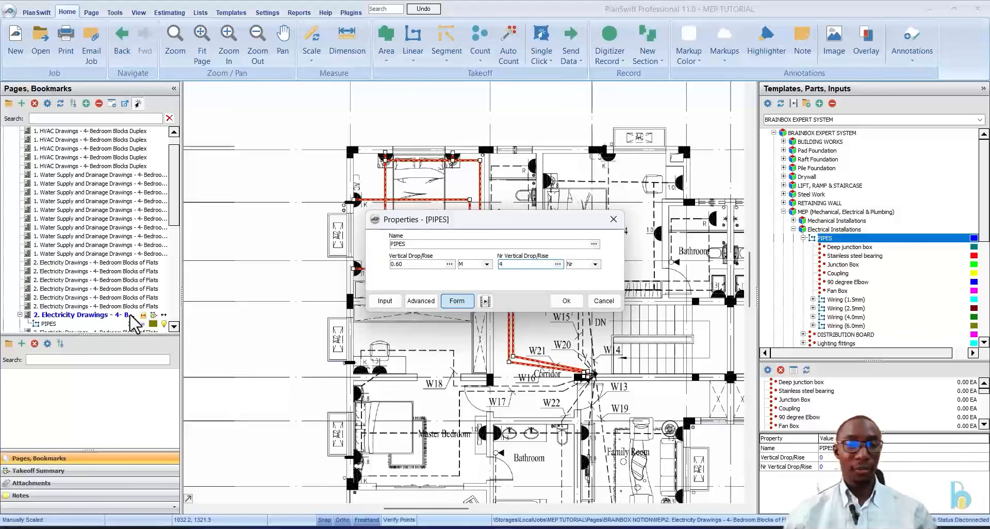
click(567, 306)
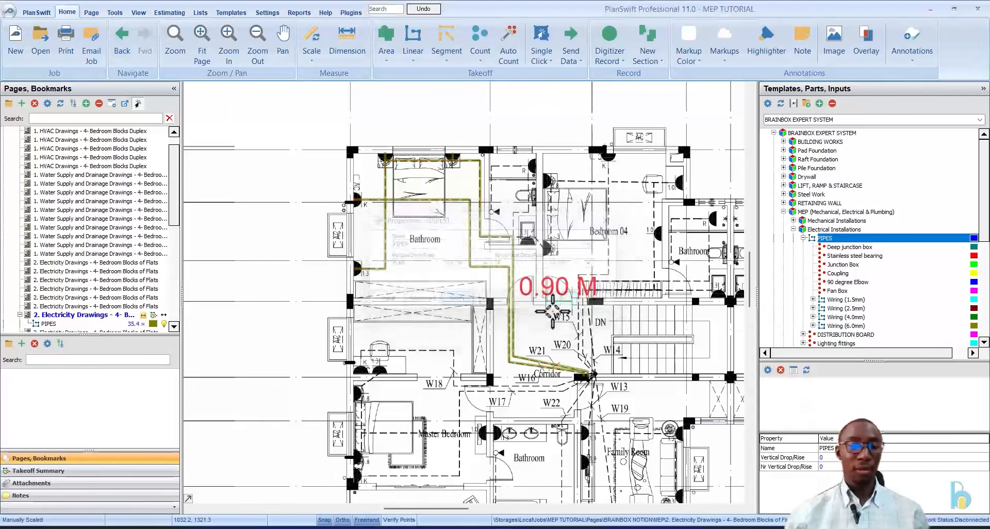
Step: Change the colour of the PIPES takeoff to dark blue and clear its selection on the plan
click(123, 323)
double_click(126, 324)
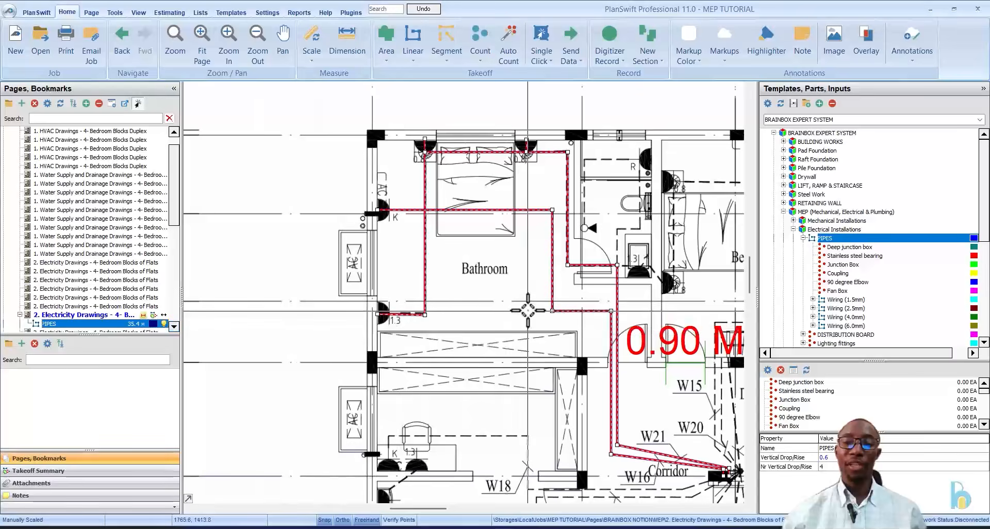
click(85, 314)
scroll(567, 367, up, 4)
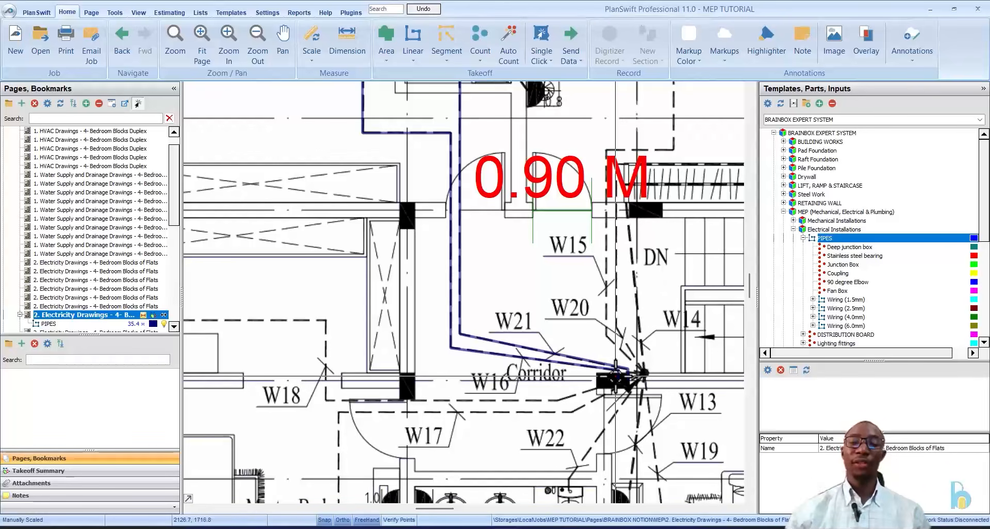
Step: Rename the PIPES takeoff as "PIPES + 6m"
click(96, 325)
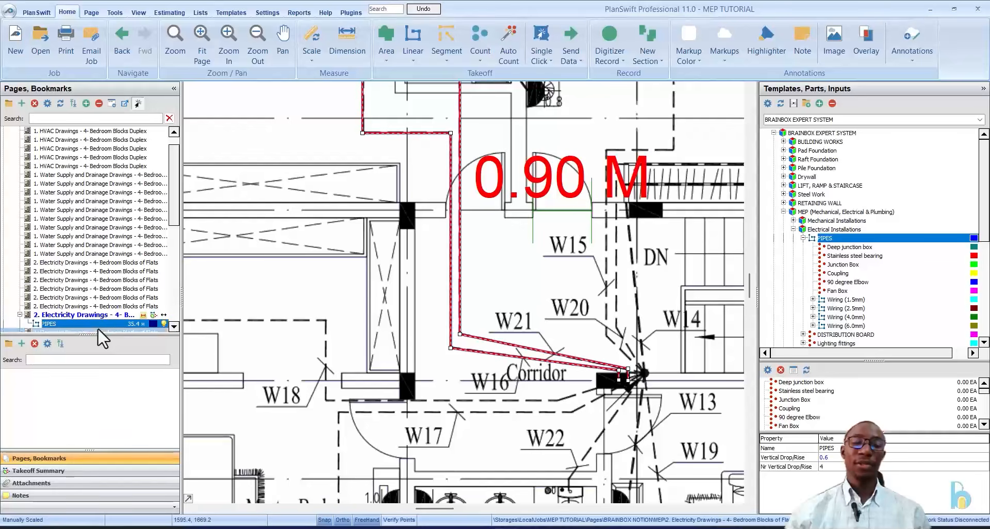
double_click(102, 324)
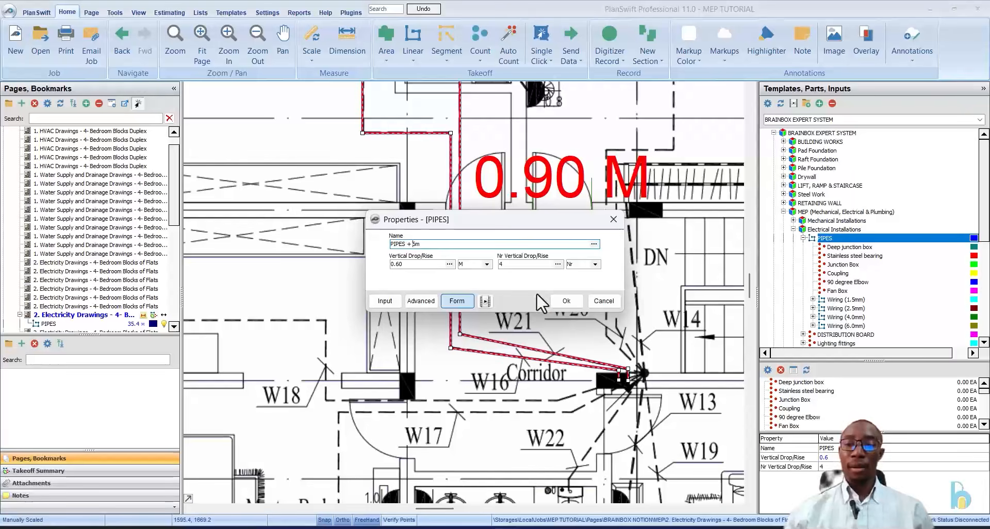
click(561, 298)
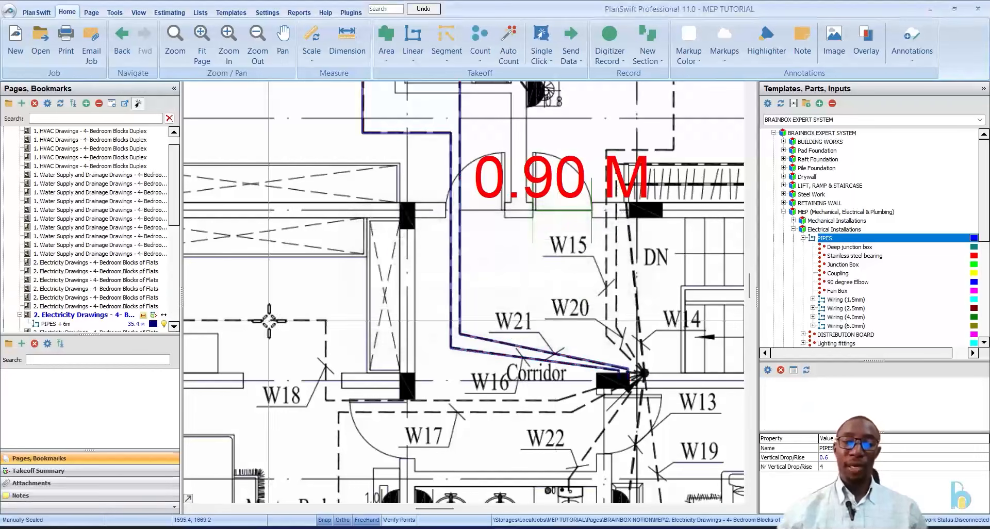
Step: Return to the first-floor socket plan through the PIPES + 6m takeoff, clear the selection and check the plan title
click(88, 325)
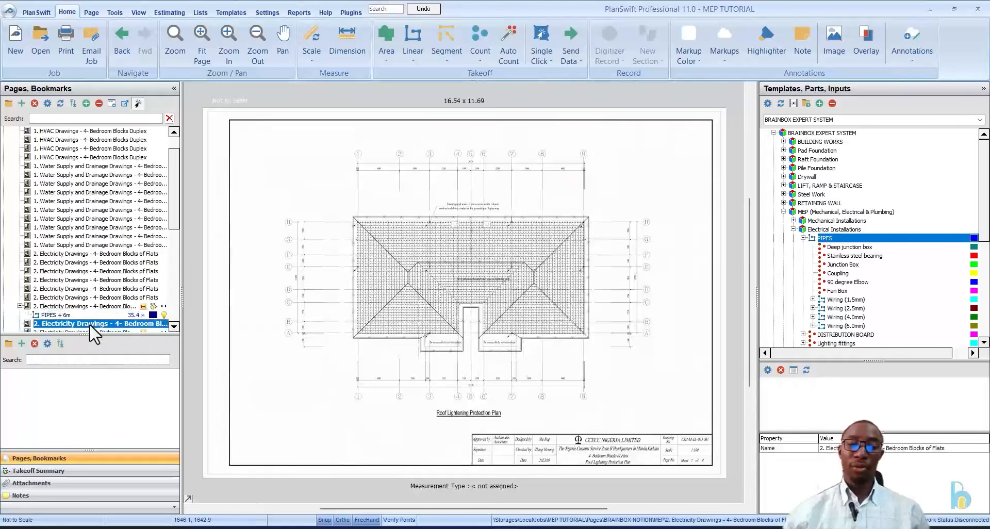
click(85, 315)
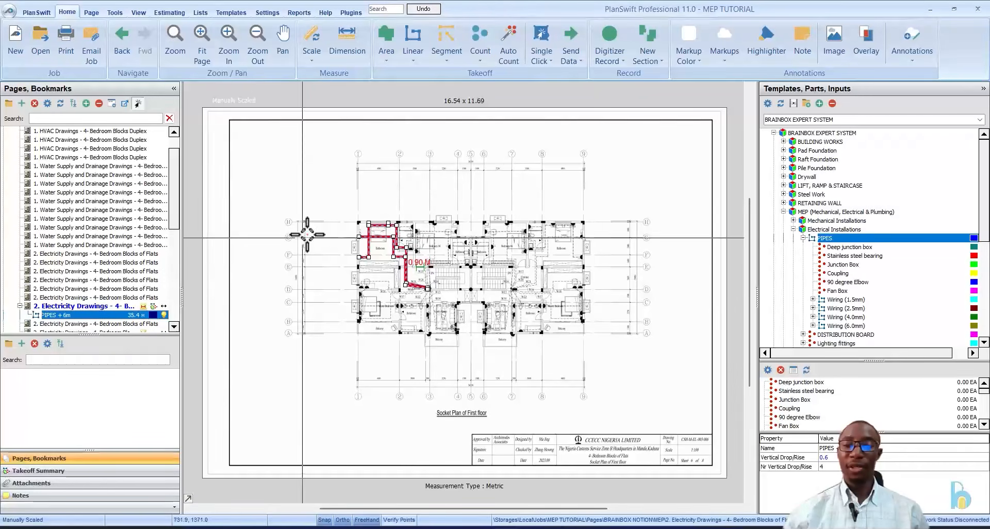
click(384, 298)
scroll(384, 298, up, 2)
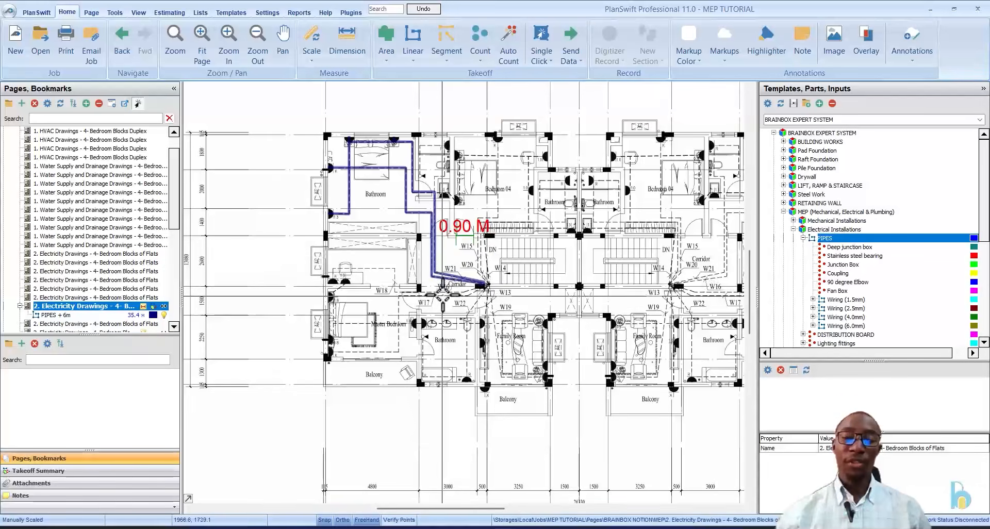
scroll(485, 375, down, 5)
scroll(485, 375, up, 5)
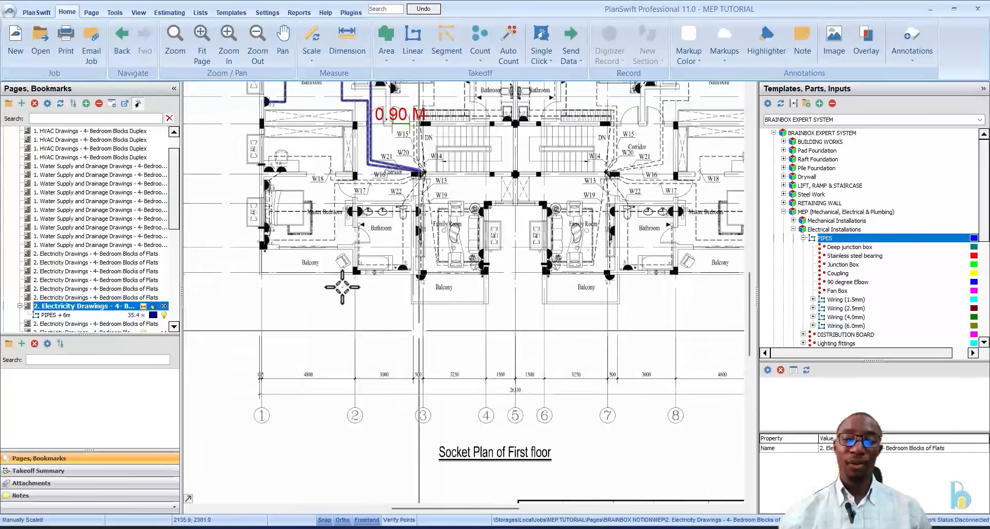
Step: Open the ground-floor socket plan and look over its layout and title
click(98, 297)
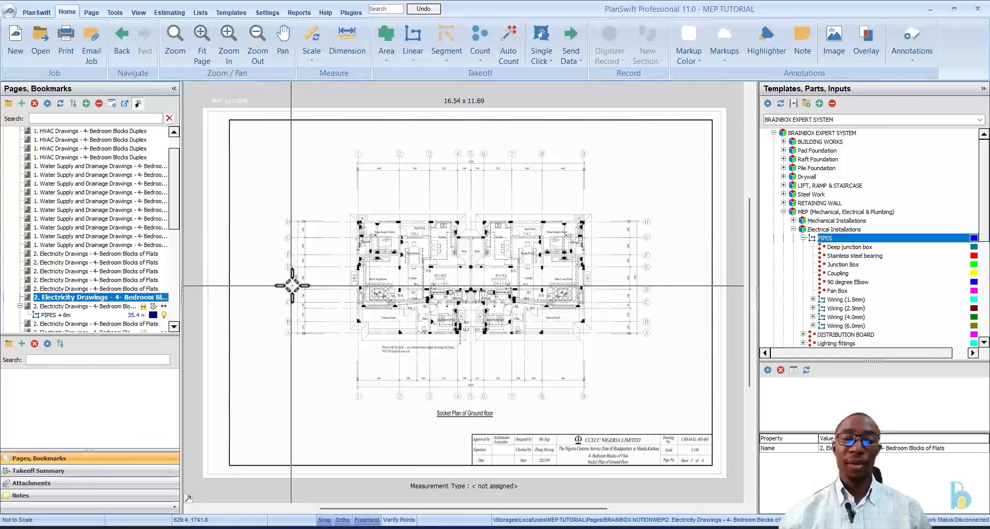
scroll(443, 302, up, 4)
scroll(443, 288, down, 6)
scroll(440, 370, up, 3)
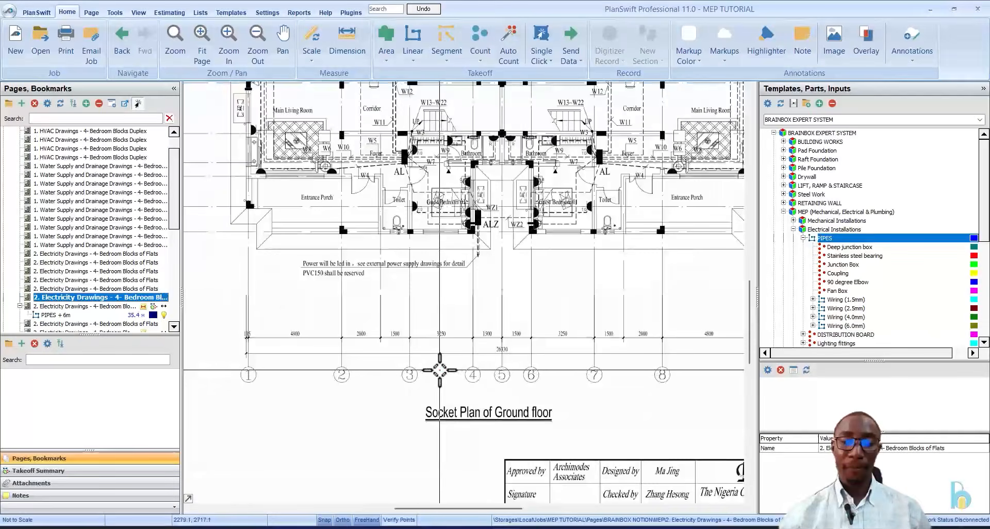
scroll(440, 369, down, 4)
Step: Open the first-floor lighting plan and examine the lamp and switch circuits around the Bathroom and Bedroom 04
click(83, 288)
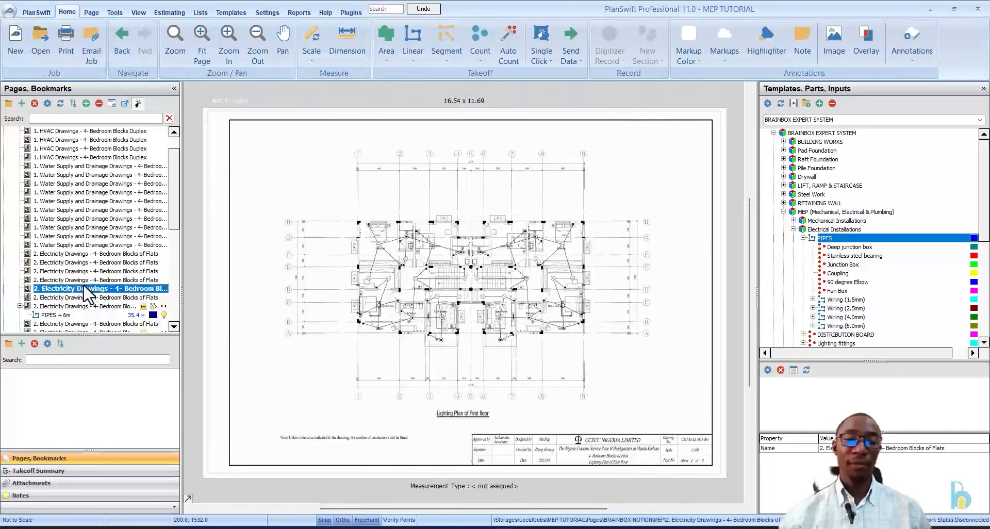
scroll(324, 236, up, 5)
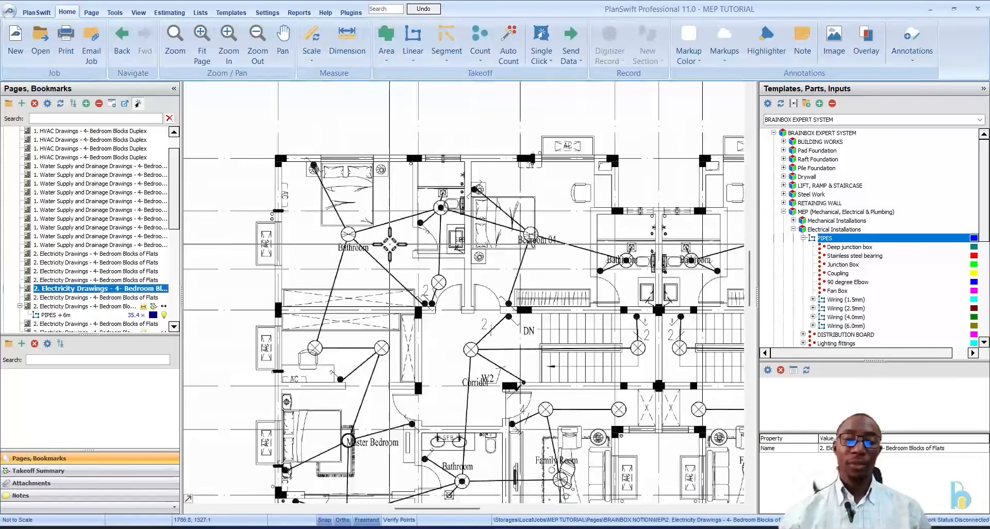
scroll(455, 258, down, 5)
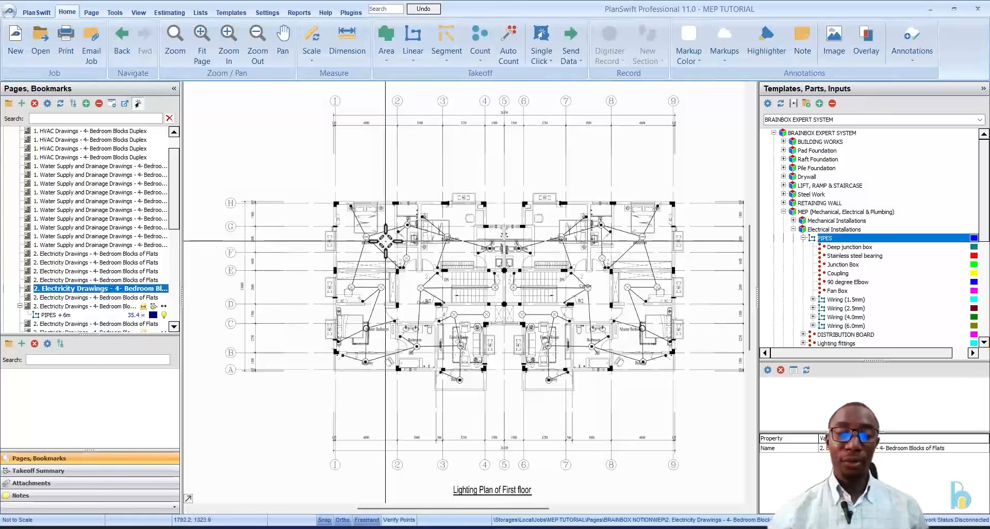
scroll(385, 240, up, 1)
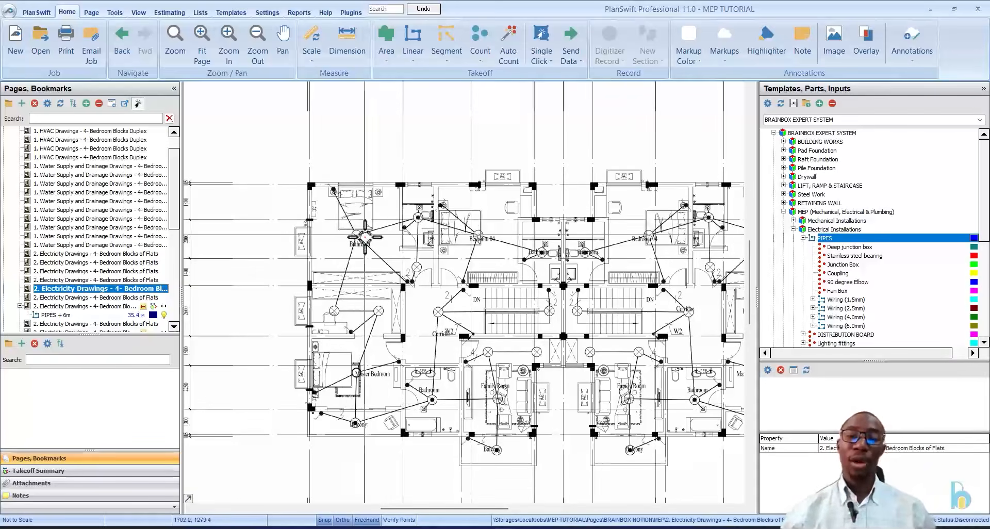
scroll(358, 253, up, 2)
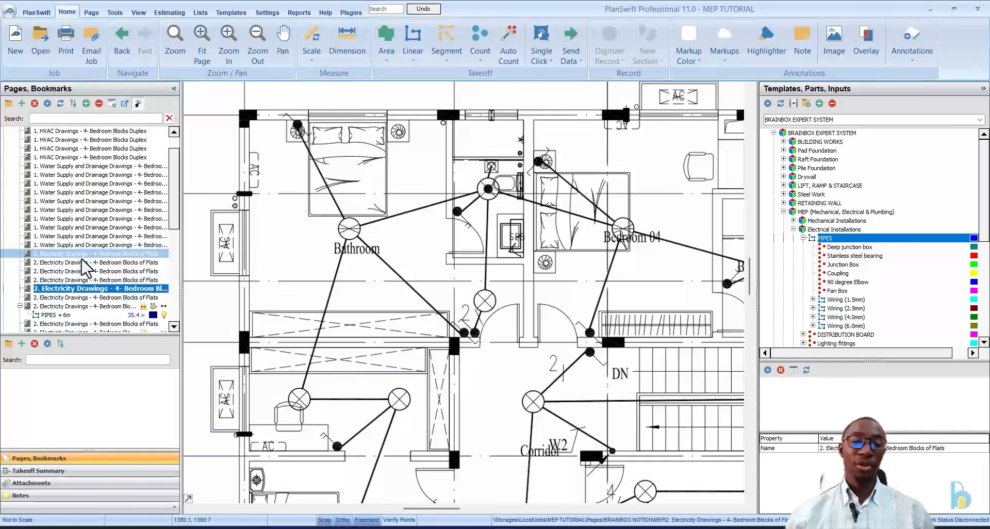
Step: Open the design specification page and read the switch and socket mounting heights in the equipment and materials list
click(83, 262)
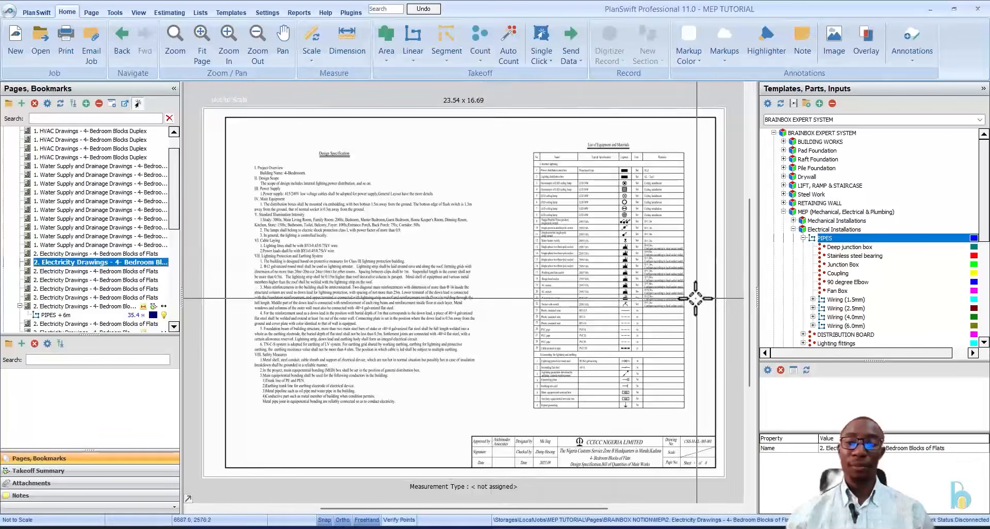
scroll(695, 298, up, 3)
scroll(542, 271, down, 2)
scroll(542, 124, up, 3)
scroll(531, 282, down, 1)
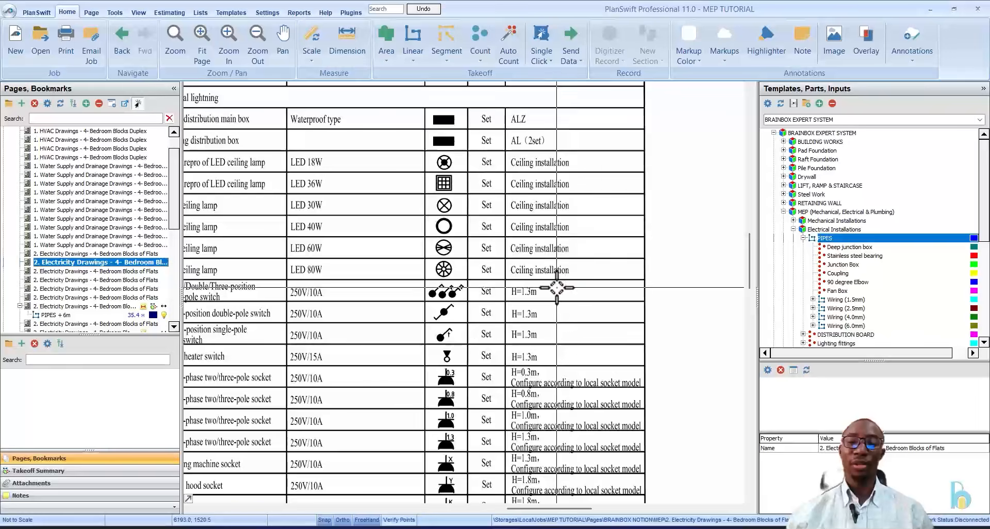
Step: Open the ground-floor lighting plan and examine its lamp and switch circuits
click(114, 279)
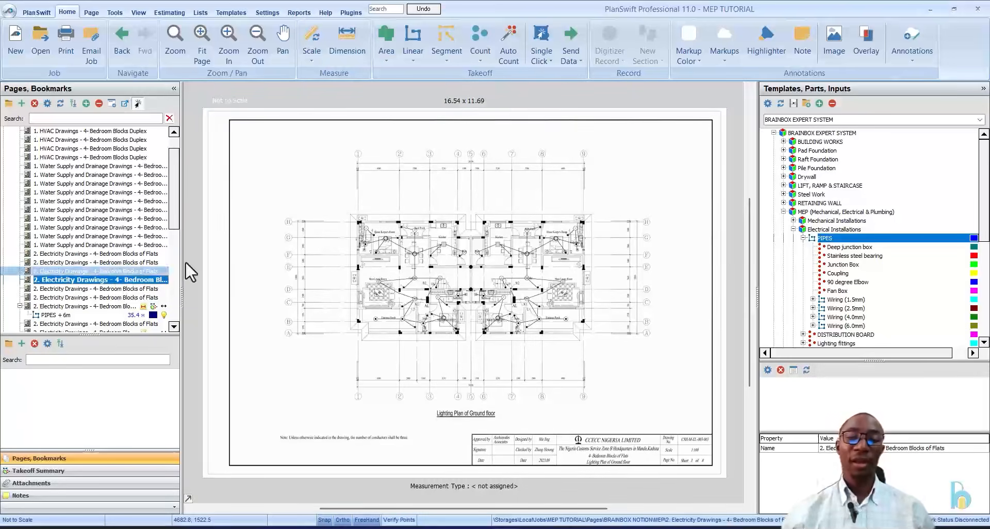
scroll(399, 279, up, 5)
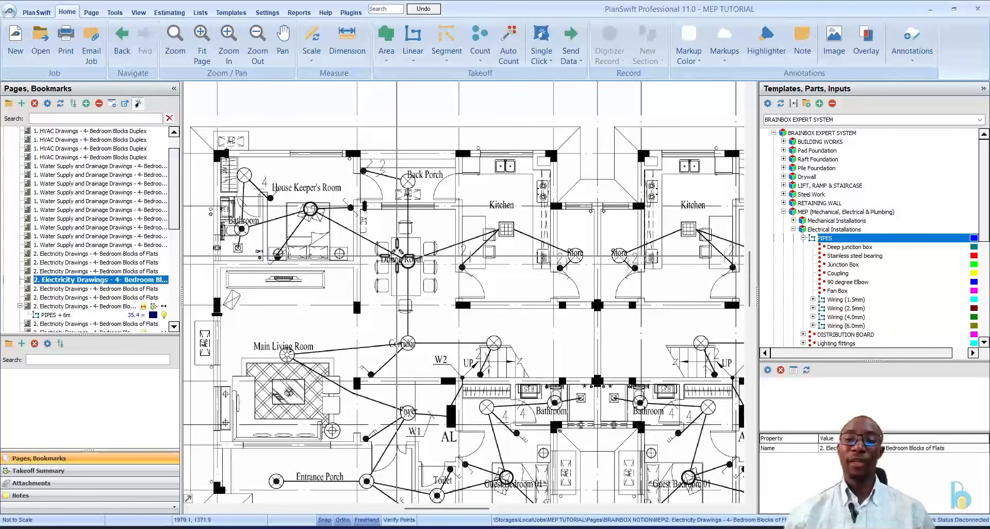
scroll(77, 266, down, 3)
scroll(77, 265, down, 2)
Step: Browse the Data Centre M &E pages and open the lighting point drawing E03 at the ground floor laboratories
click(90, 279)
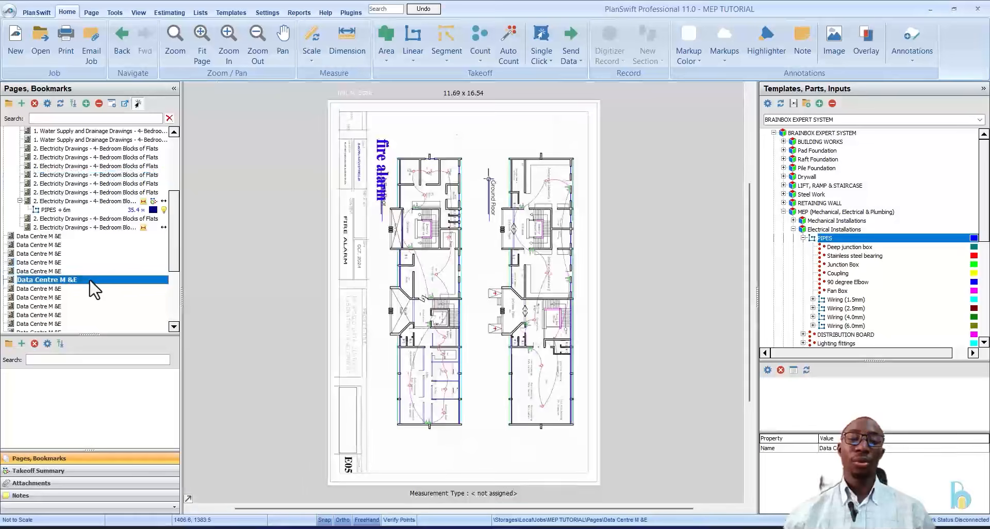
click(98, 268)
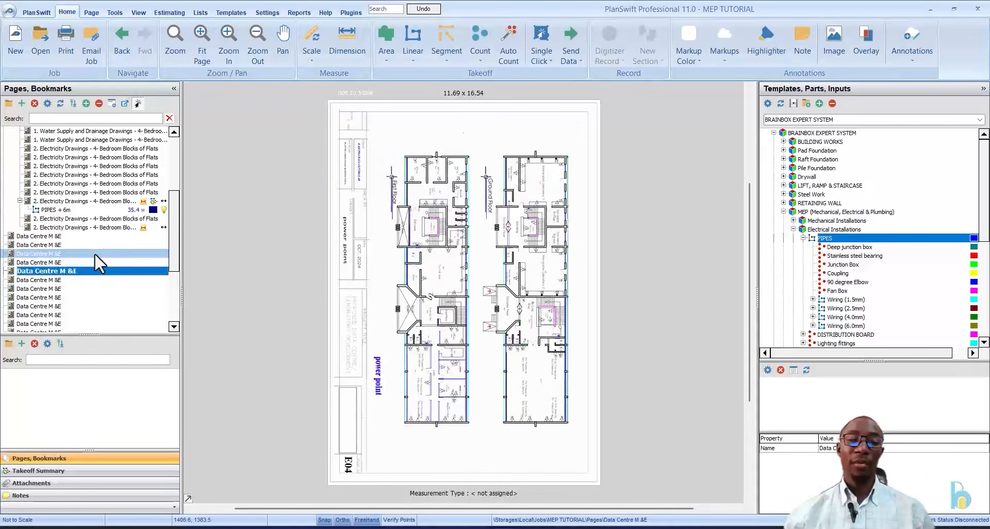
click(93, 253)
click(96, 263)
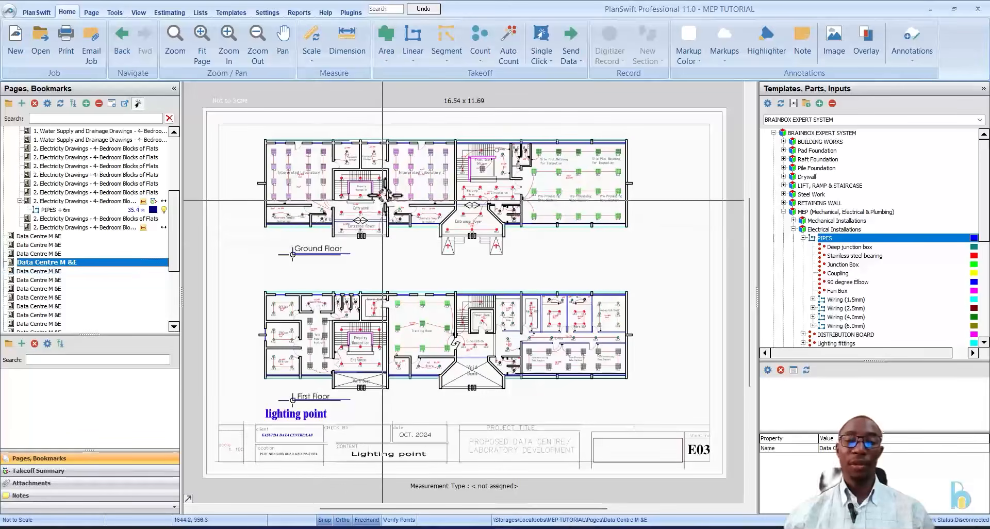
scroll(301, 168, up, 3)
scroll(301, 168, down, 1)
scroll(312, 137, up, 1)
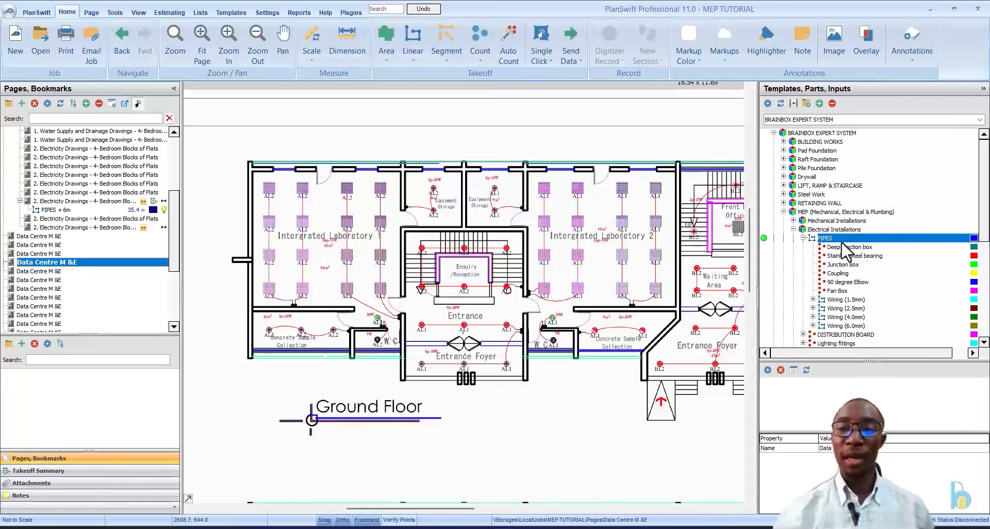
Step: Launch the PIPES template and scale the Data Centre lighting page to 0.90 M across the door opening between Laboratory 1 and the entrance
click(764, 238)
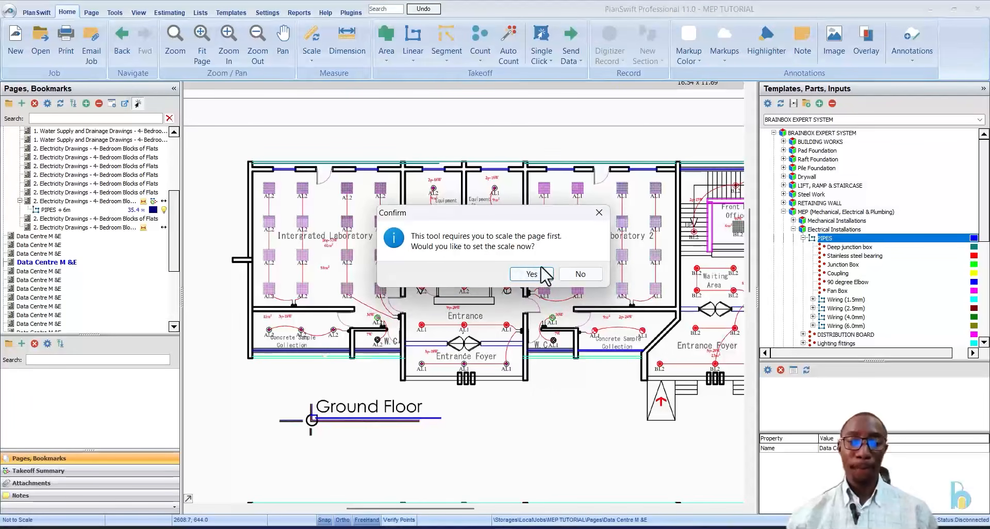
click(529, 278)
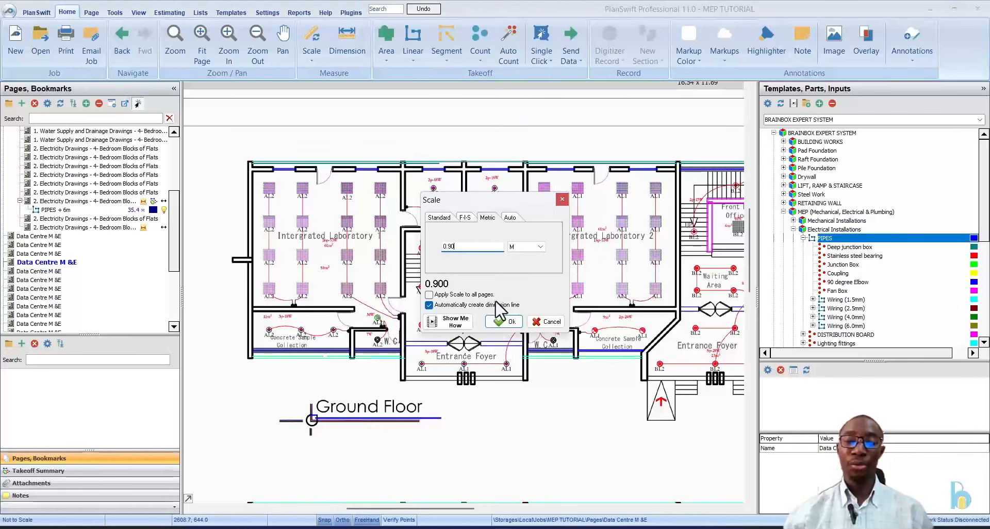
click(504, 322)
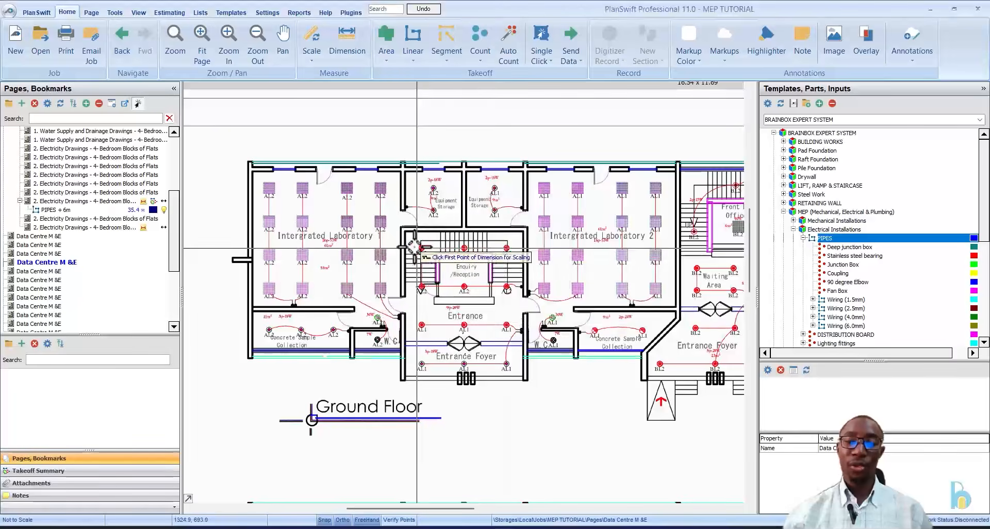
scroll(405, 209, up, 3)
scroll(442, 204, down, 3)
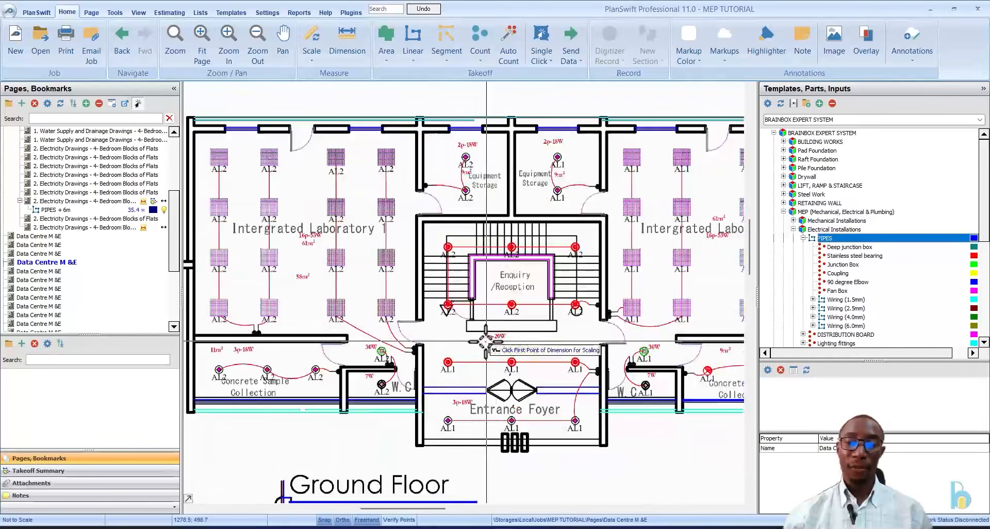
scroll(432, 334, up, 3)
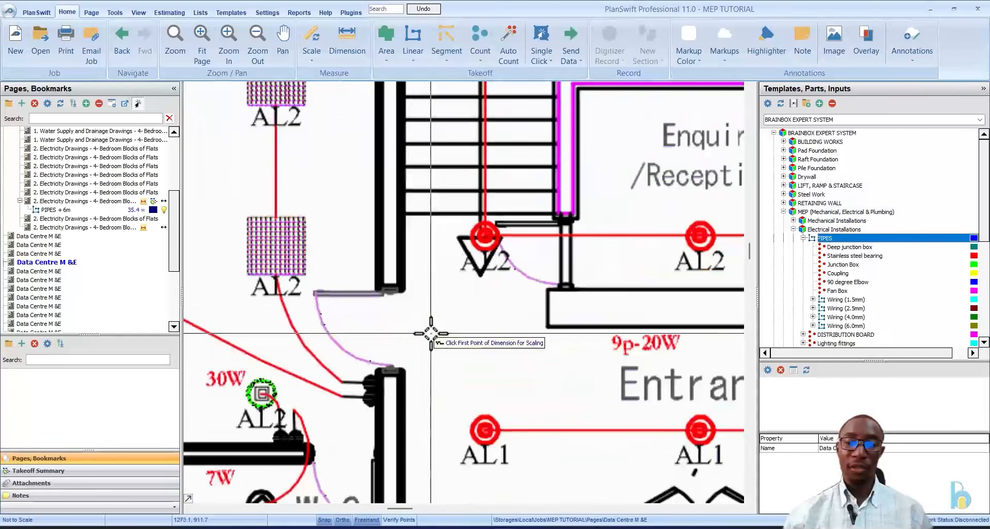
click(403, 290)
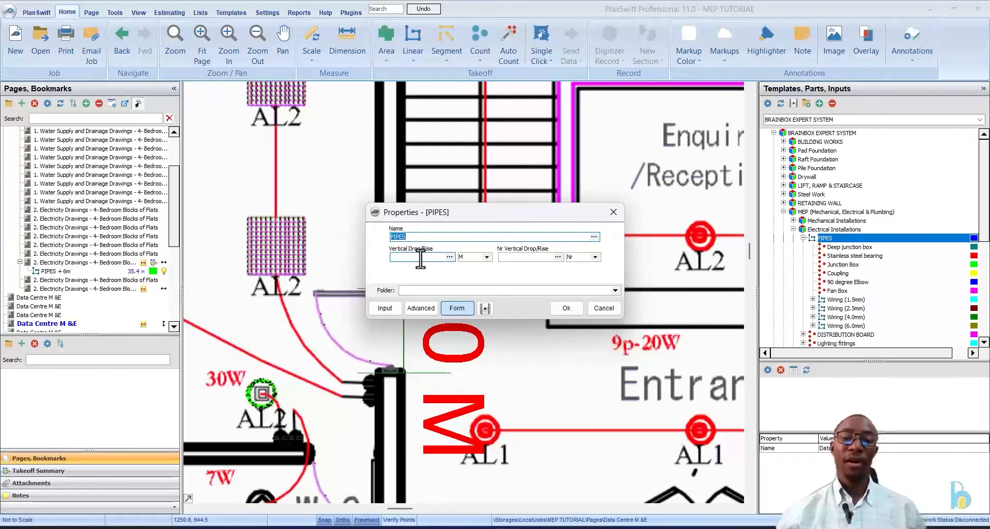
Step: Start the PIPES takeoff without drop values and trace it down the AL2 light column nearest Equipment Storage in Laboratory 1
click(565, 308)
scroll(557, 304, down, 3)
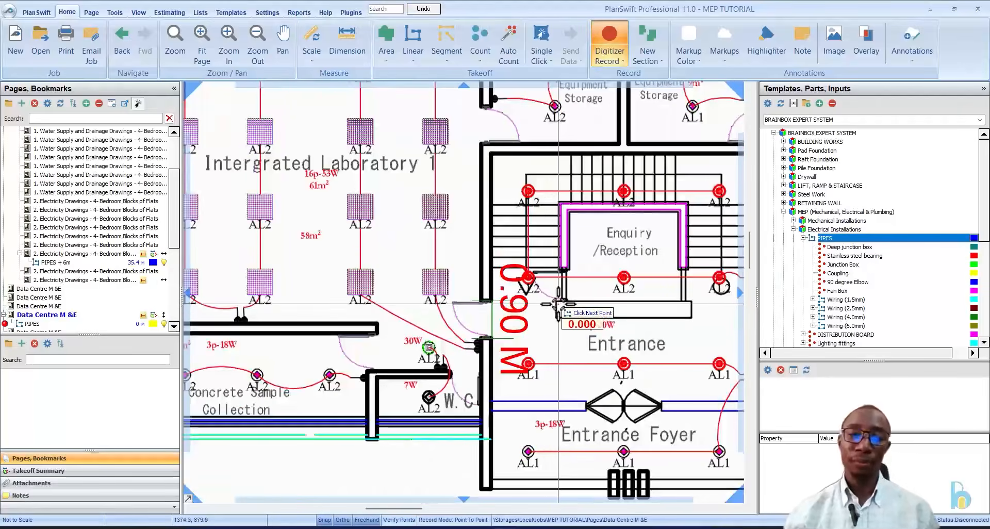
scroll(515, 268, down, 4)
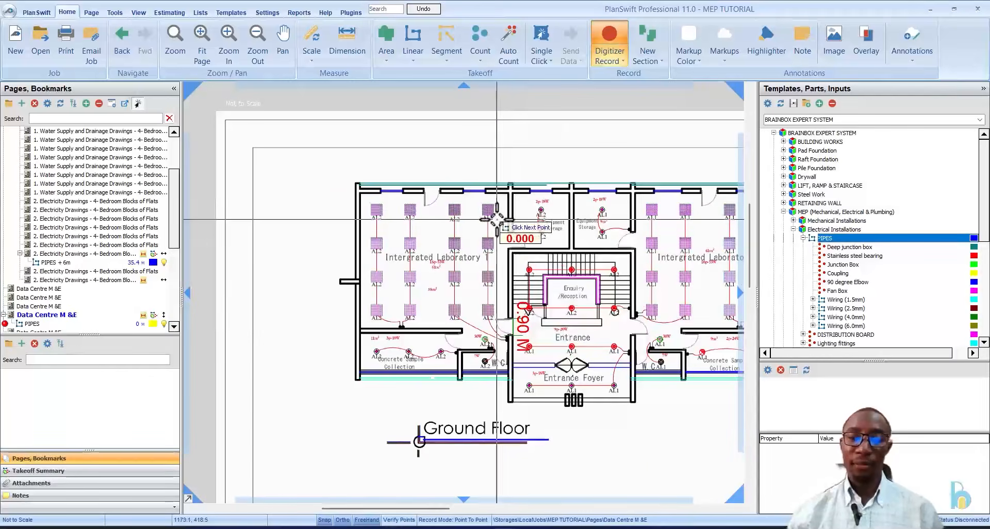
scroll(497, 219, up, 4)
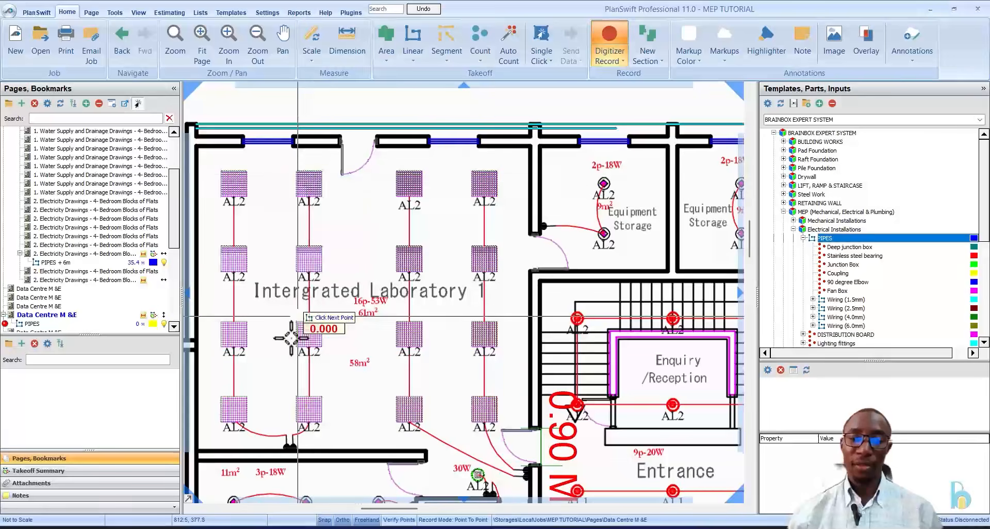
scroll(207, 346, up, 1)
scroll(379, 196, down, 2)
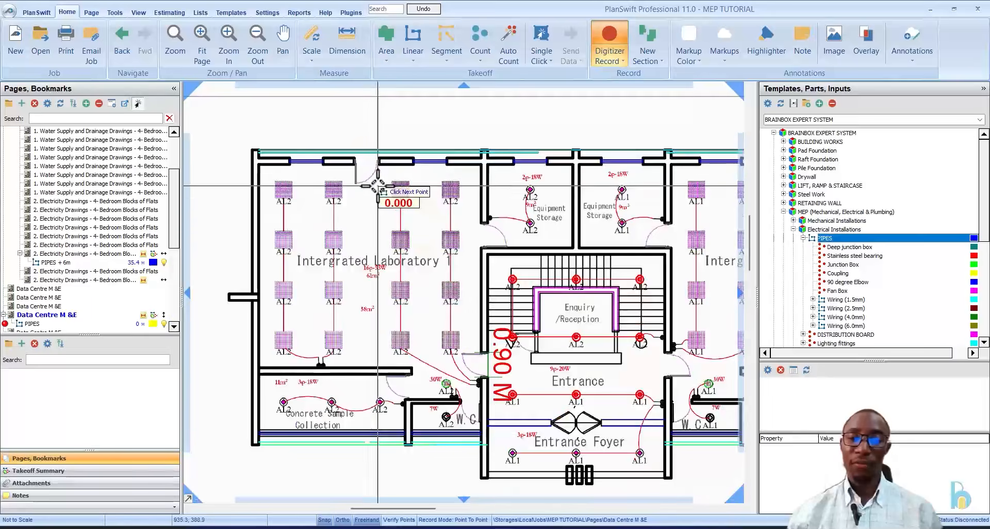
scroll(448, 195, up, 2)
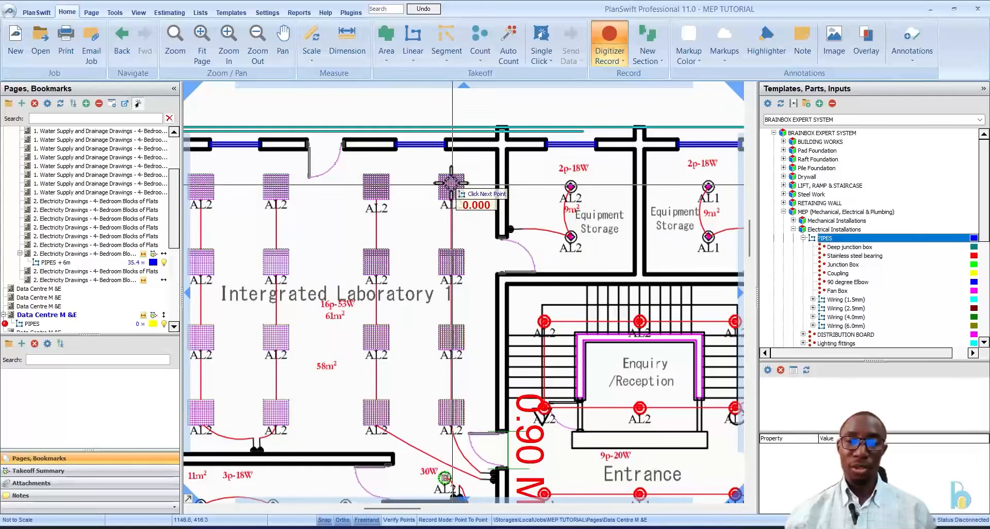
click(452, 262)
scroll(452, 262, down, 2)
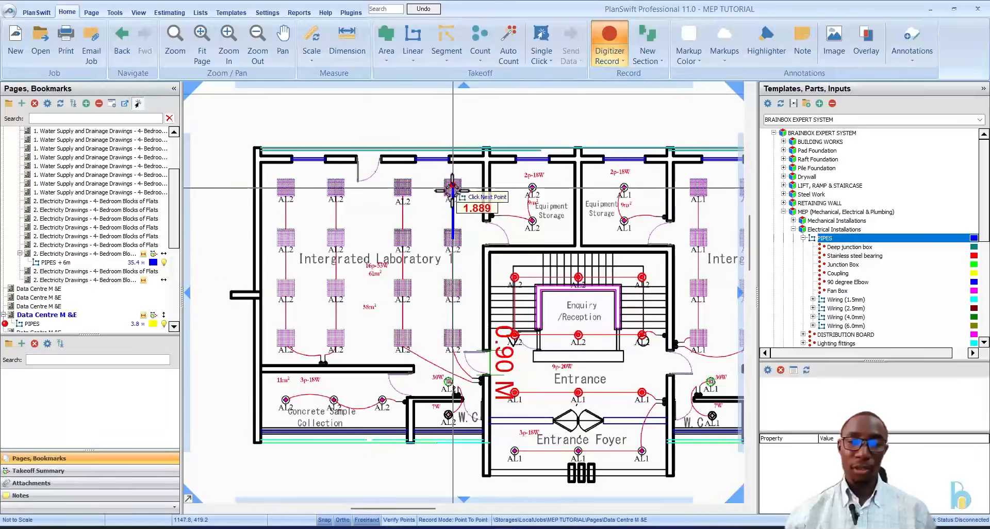
scroll(449, 288, up, 2)
click(456, 291)
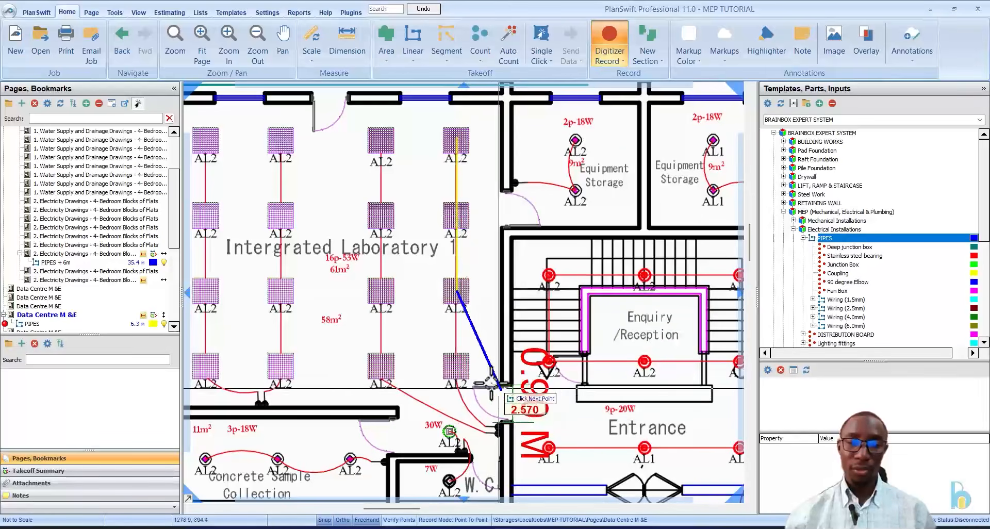
Step: Continue the pipe past the column's last AL2 light, turn it to the switches by the laboratory door, and finish recording
click(457, 366)
scroll(454, 310, down, 2)
scroll(452, 361, up, 4)
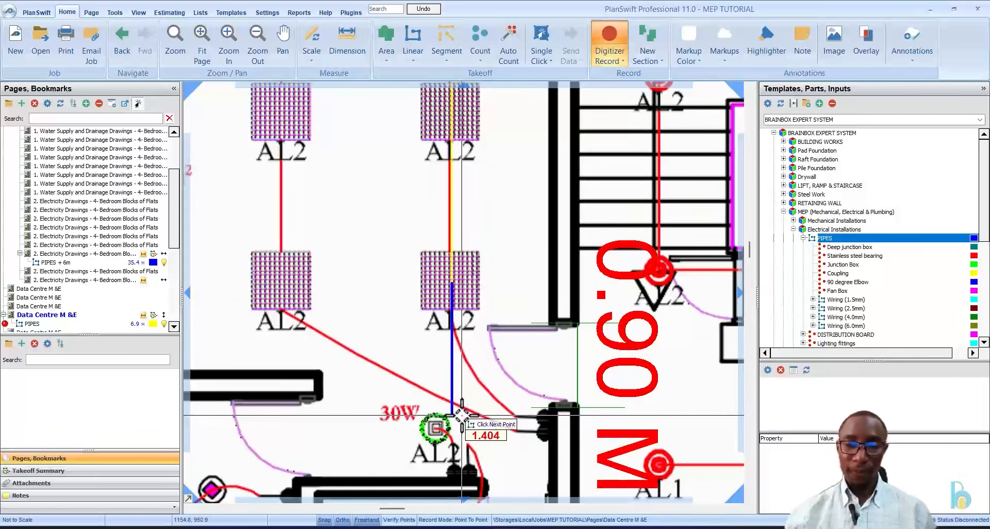
click(477, 408)
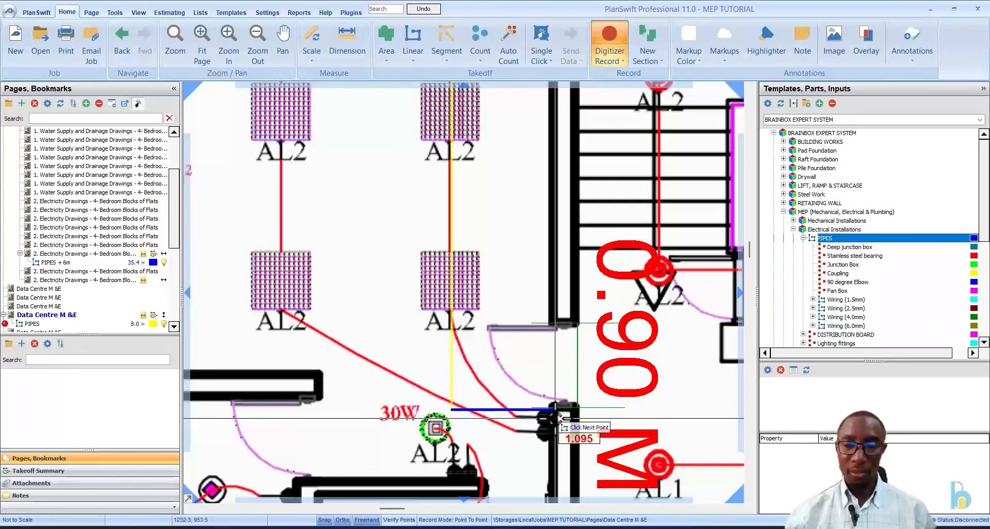
double_click(559, 419)
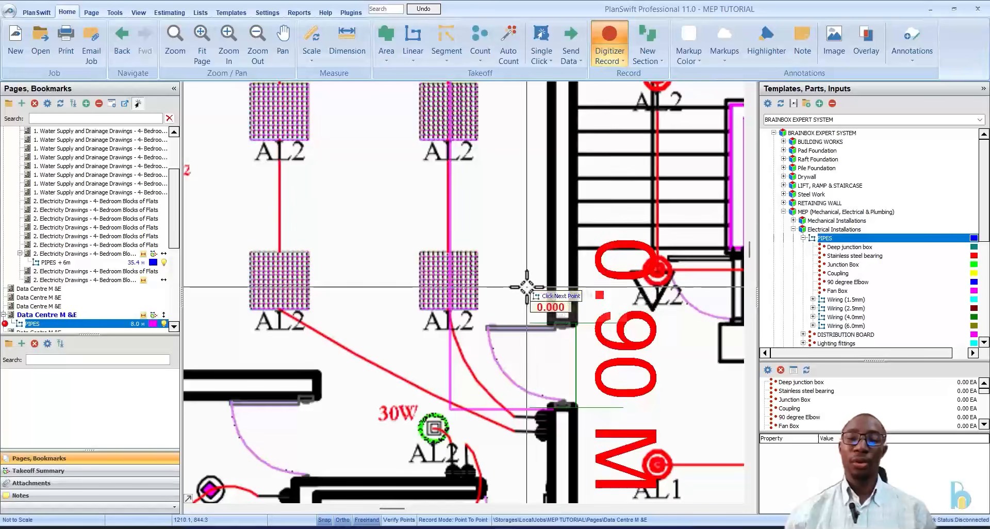
right_click(559, 312)
click(560, 312)
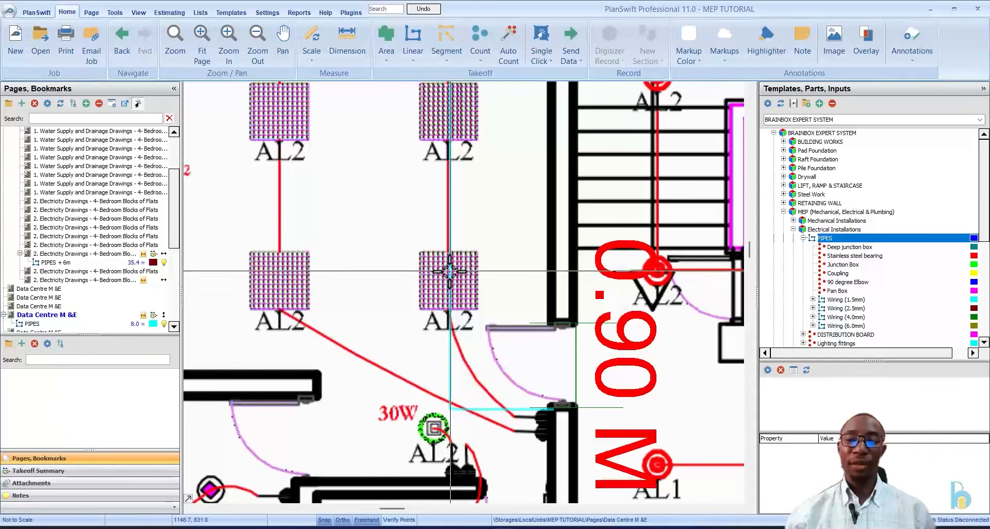
Step: Reopen the first-floor socket plan and bring up the fittings under PIPES + 6m in the takeoff summary
scroll(446, 309, down, 4)
scroll(397, 166, up, 2)
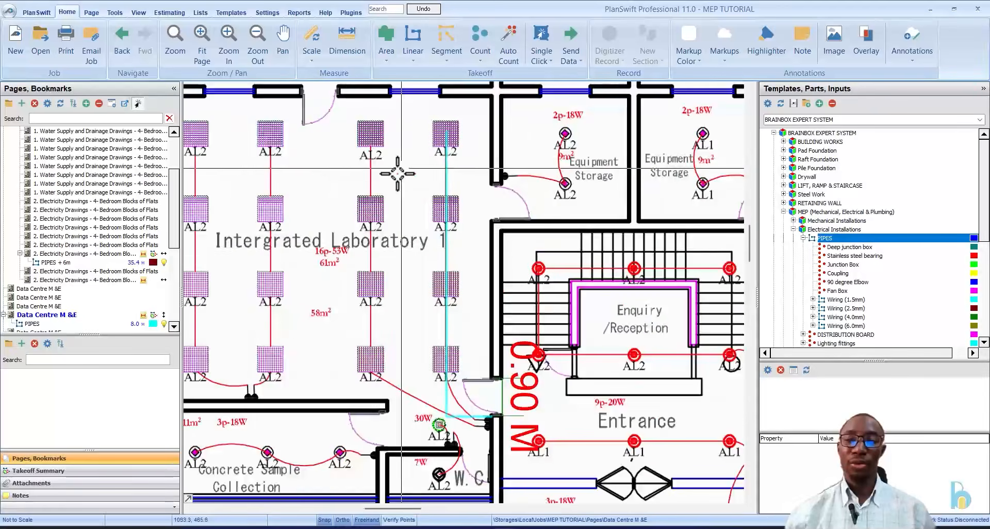
click(83, 252)
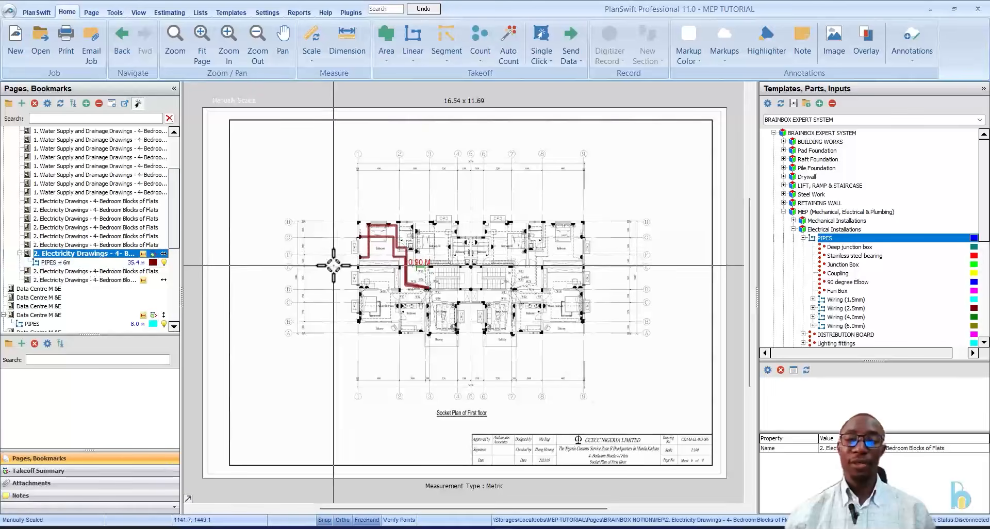
scroll(387, 227, up, 3)
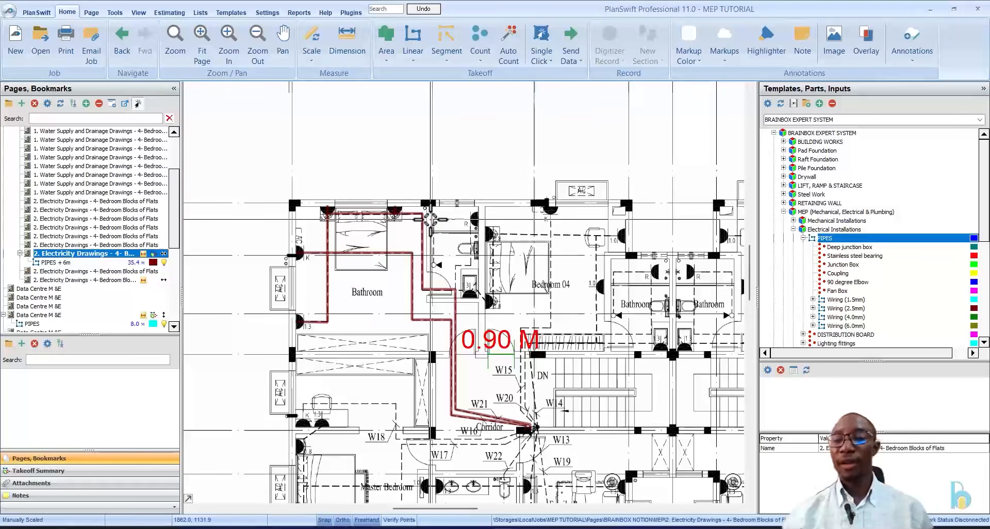
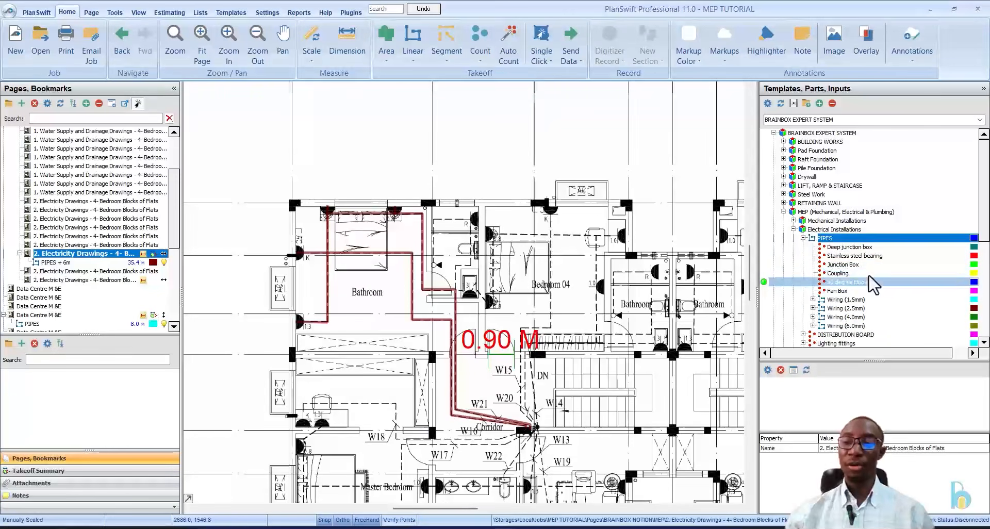
click(858, 248)
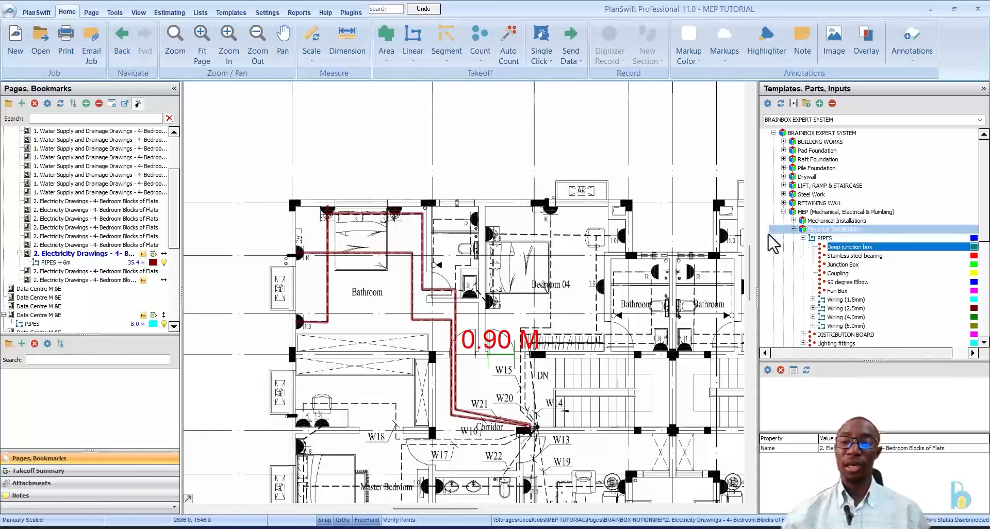
click(46, 470)
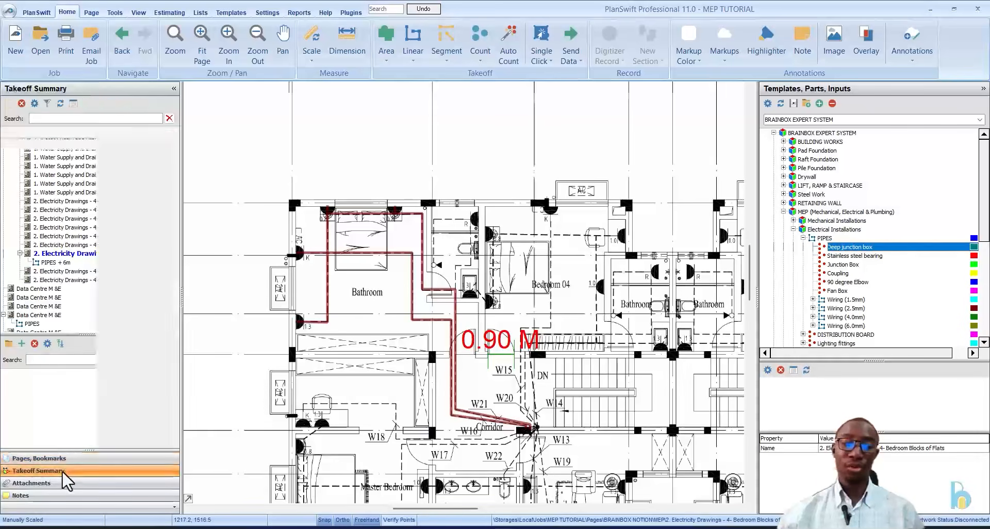
click(63, 144)
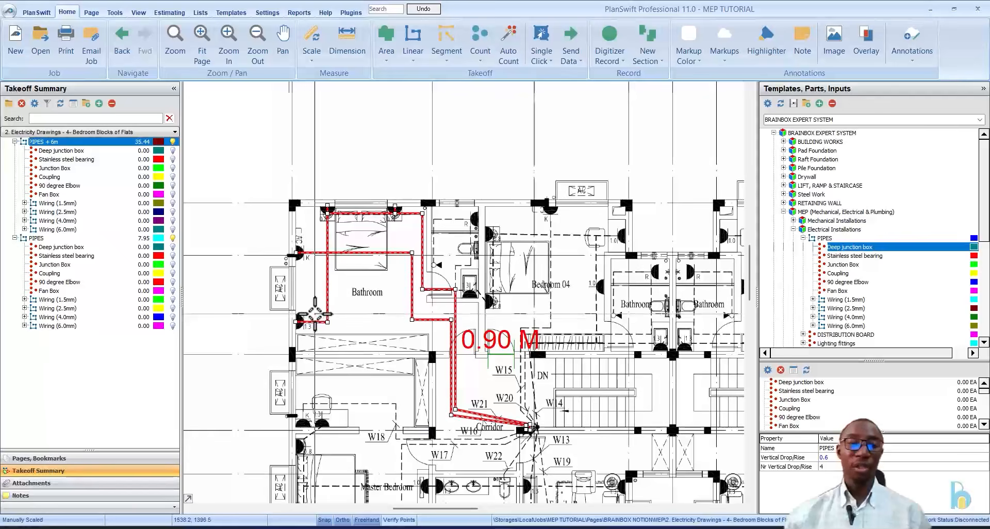
click(77, 151)
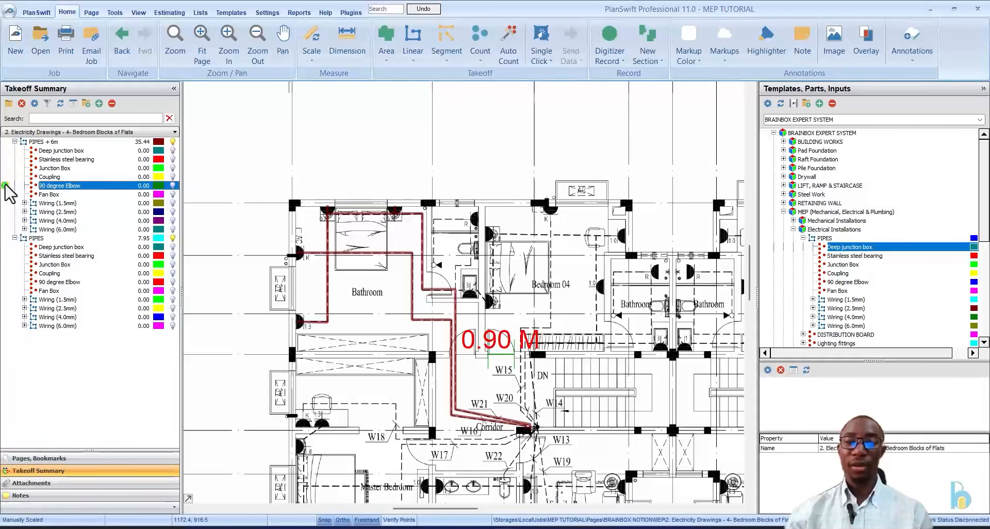
Step: Record 90 degree Elbow counts under PIPES + 6m at the seven pipe bends in and beside the upper-left Bathroom
click(5, 185)
click(422, 213)
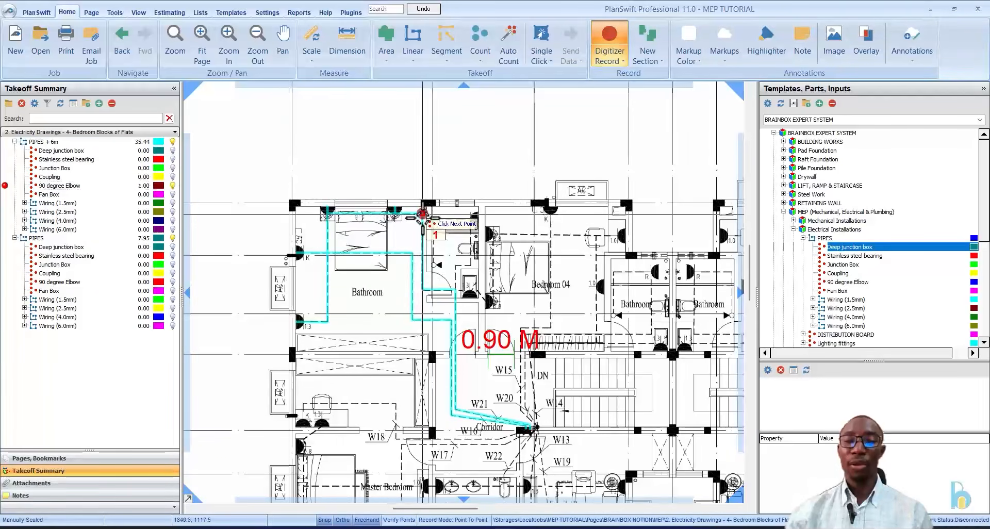
click(421, 289)
click(455, 289)
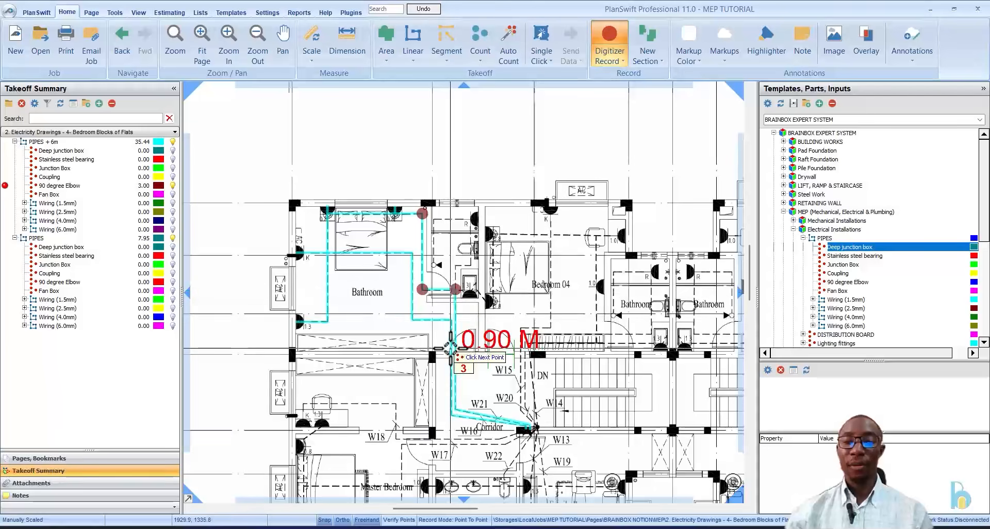
click(450, 319)
click(411, 320)
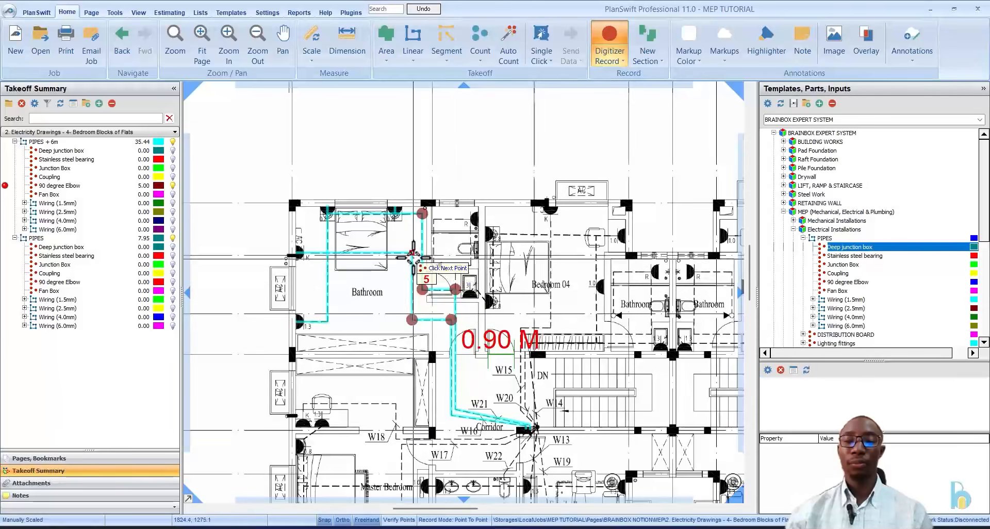
click(411, 252)
click(327, 322)
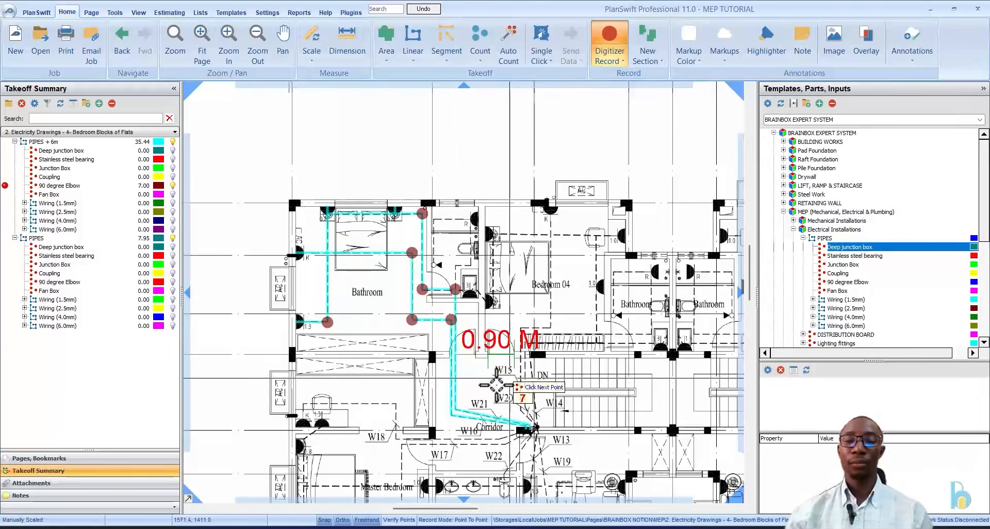
Step: Add four more 90 degree elbows at the two corridor bends and the two pipe drops, then end the count
click(455, 409)
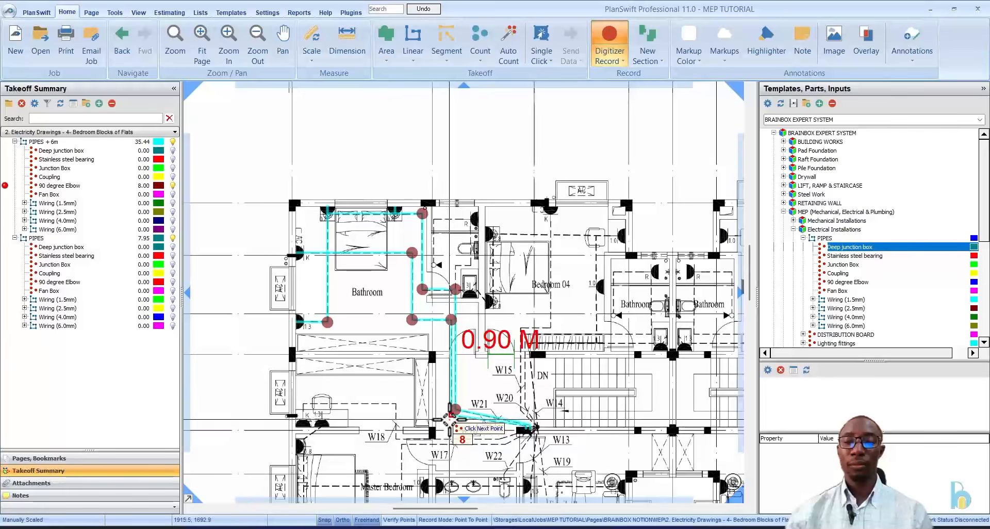
click(451, 416)
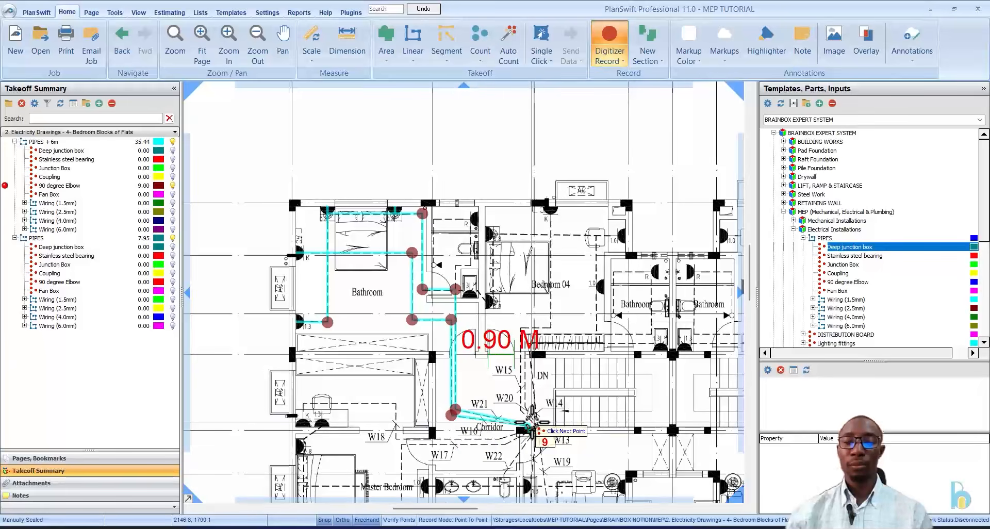
scroll(532, 420, up, 4)
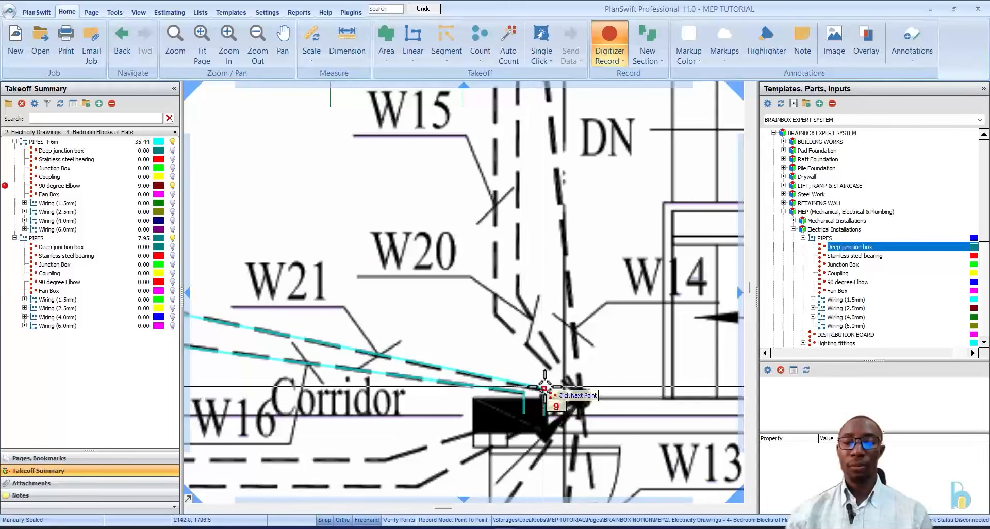
click(541, 389)
click(530, 391)
scroll(526, 397, down, 5)
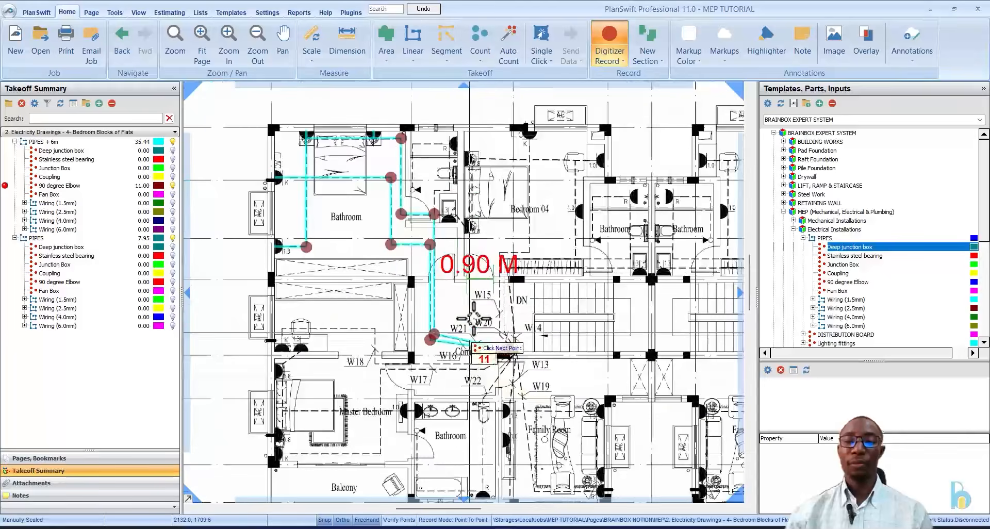
right_click(480, 290)
click(505, 297)
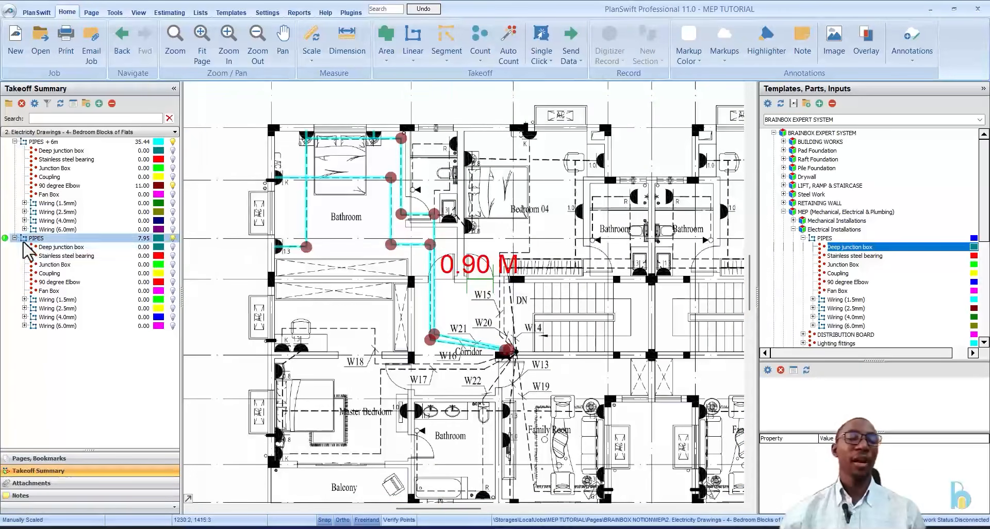
click(69, 170)
click(70, 186)
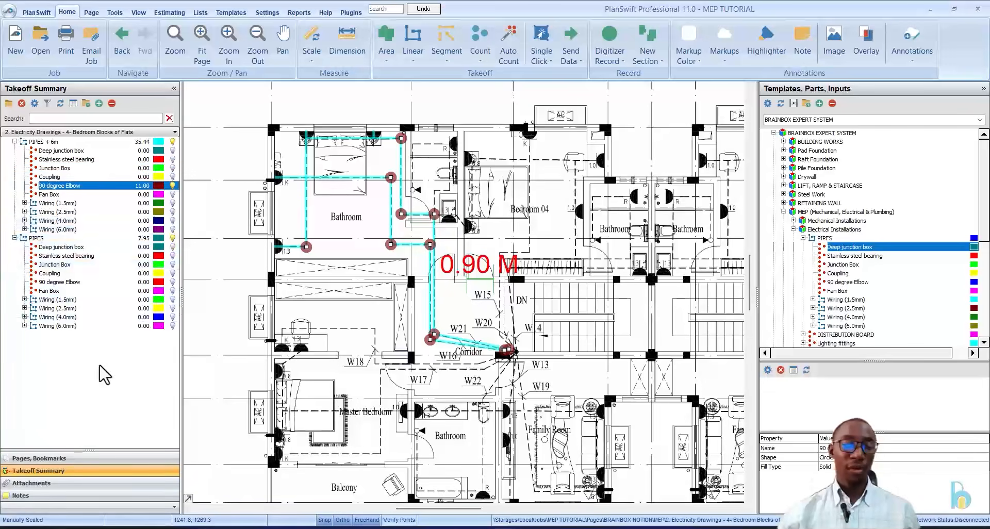
Step: Return to the Data Centre ground-floor lighting page and resume recording on its existing PIPES takeoff
click(117, 457)
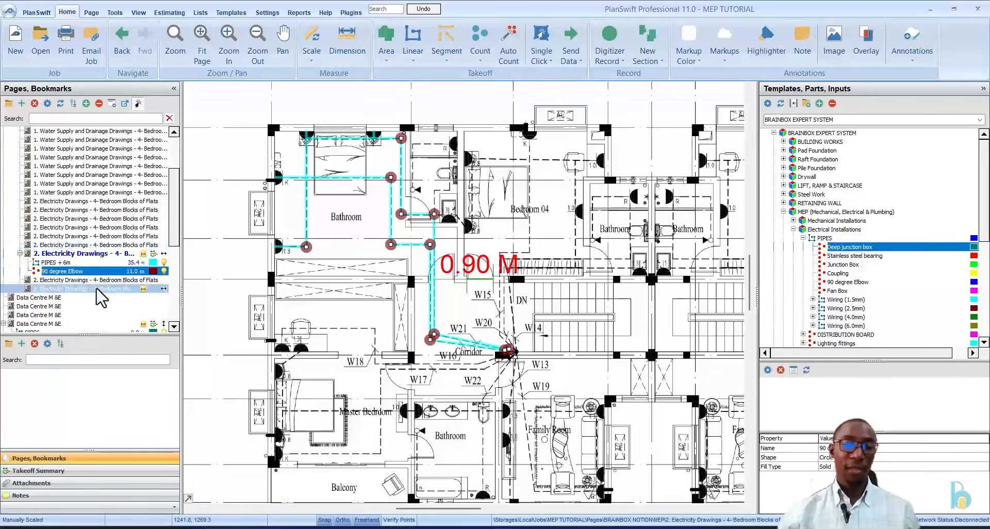
scroll(98, 309, down, 2)
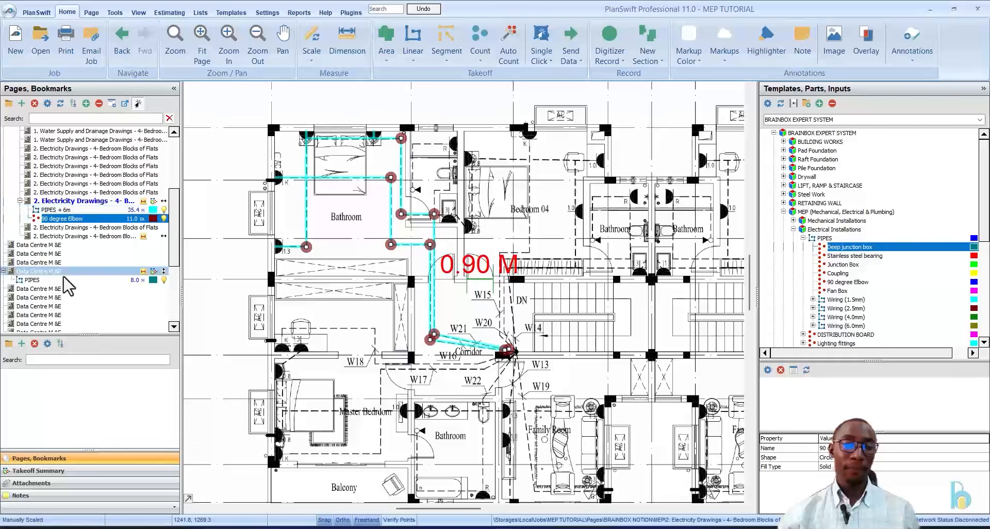
click(65, 270)
scroll(319, 258, up, 5)
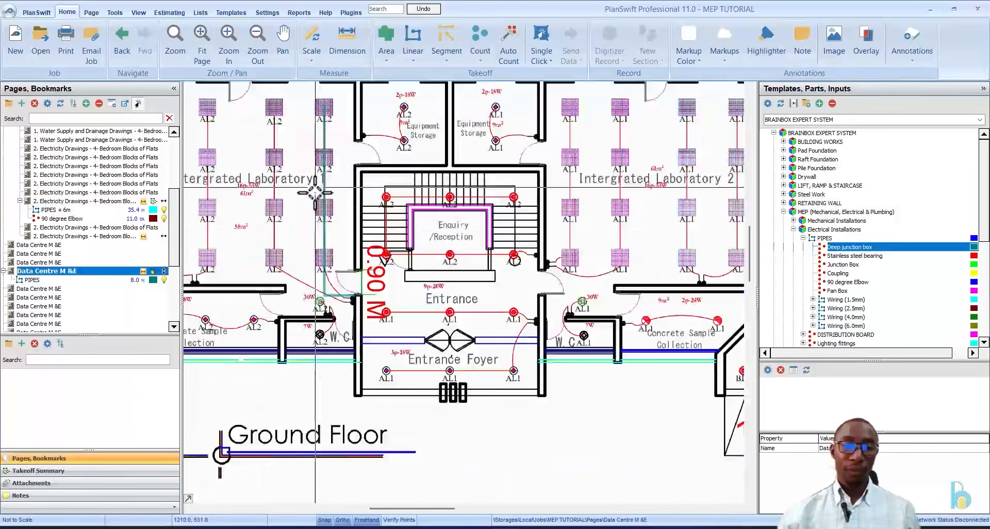
scroll(326, 136, down, 3)
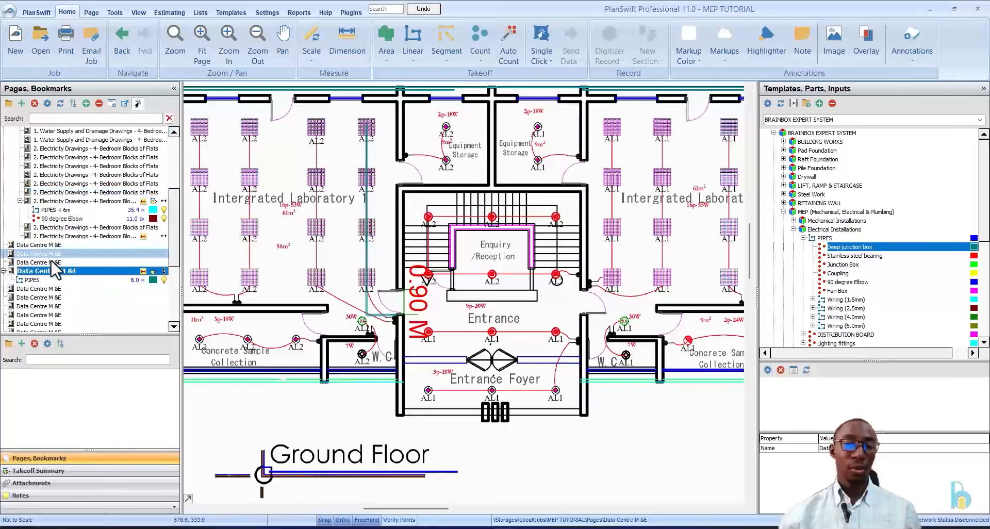
click(50, 282)
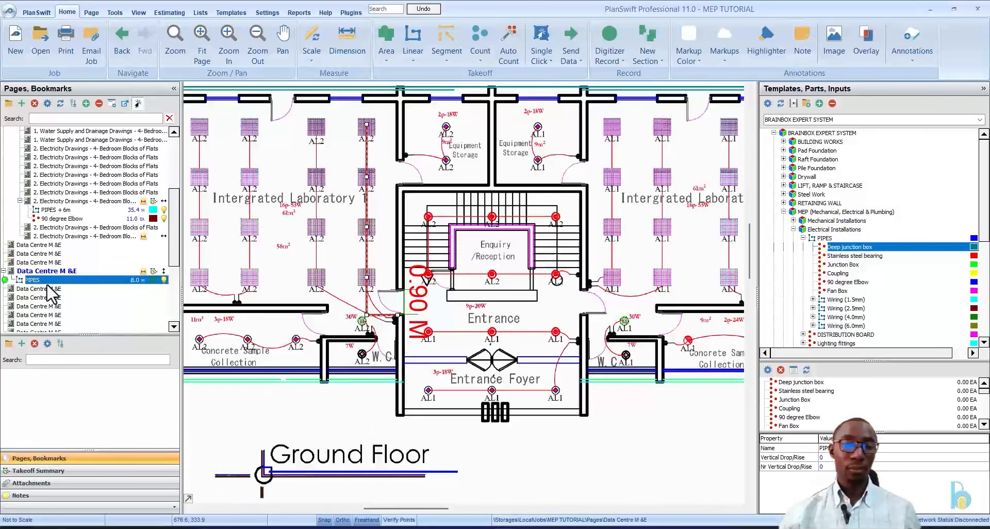
click(5, 281)
scroll(327, 133, up, 3)
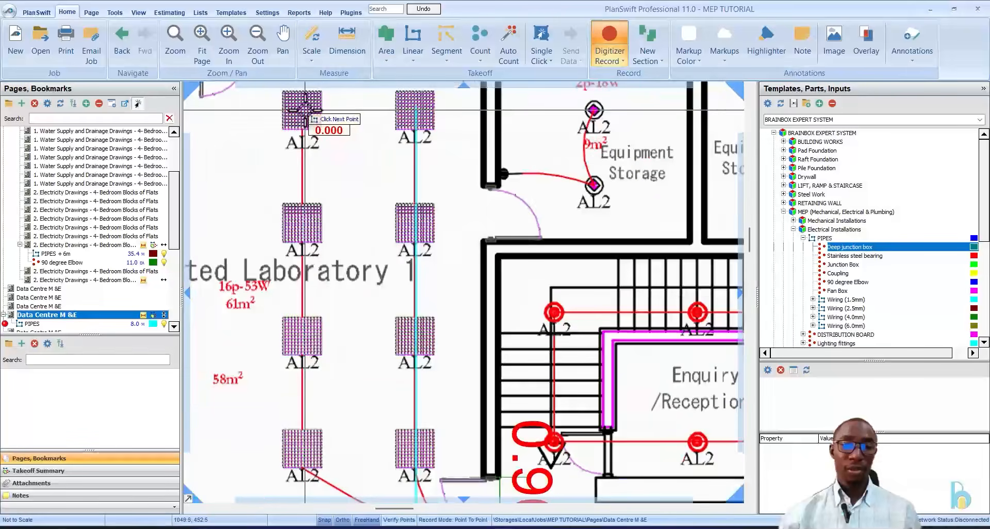
Step: Trace the pipe down the second-from-right column of Laboratory 1 lights, ending with a short sideways stub beside the last fitting
click(303, 223)
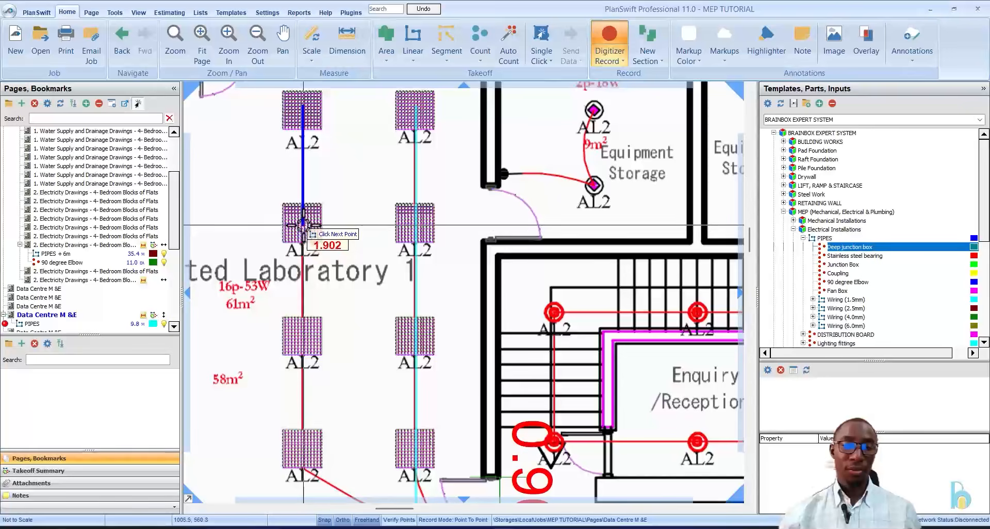
click(305, 342)
scroll(335, 199, down, 2)
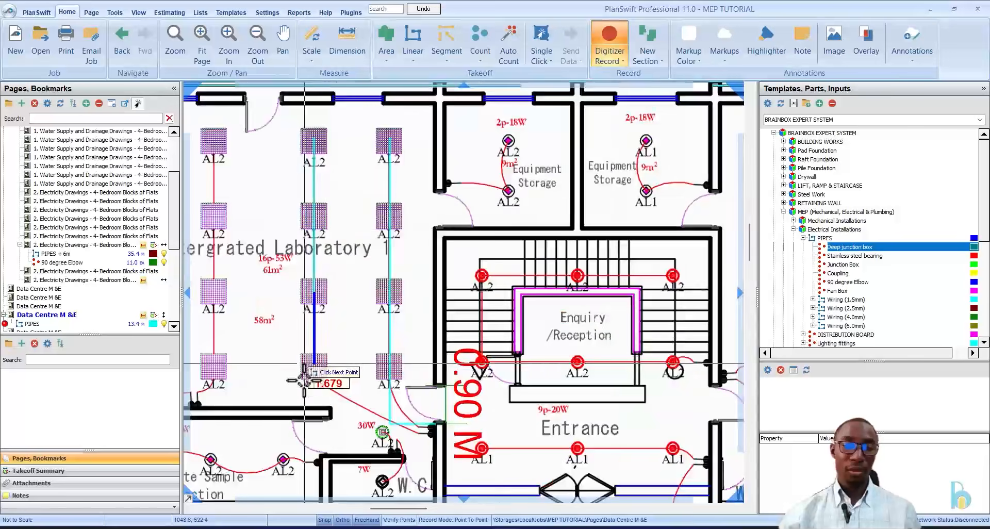
click(316, 368)
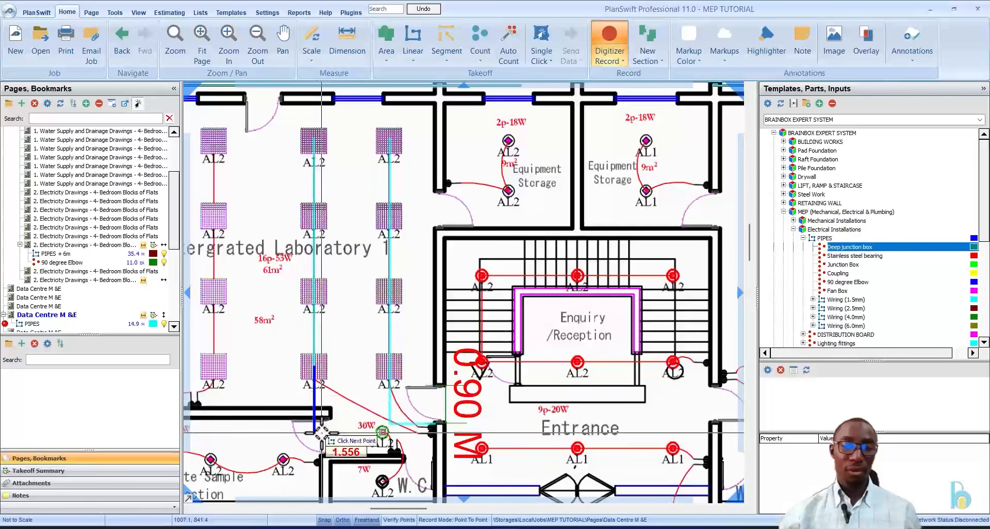
scroll(321, 434, up, 2)
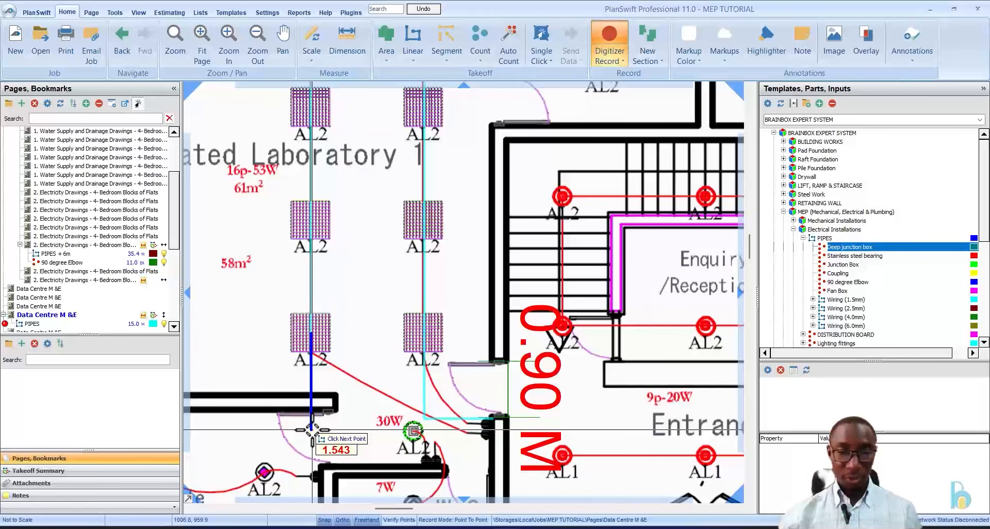
click(341, 335)
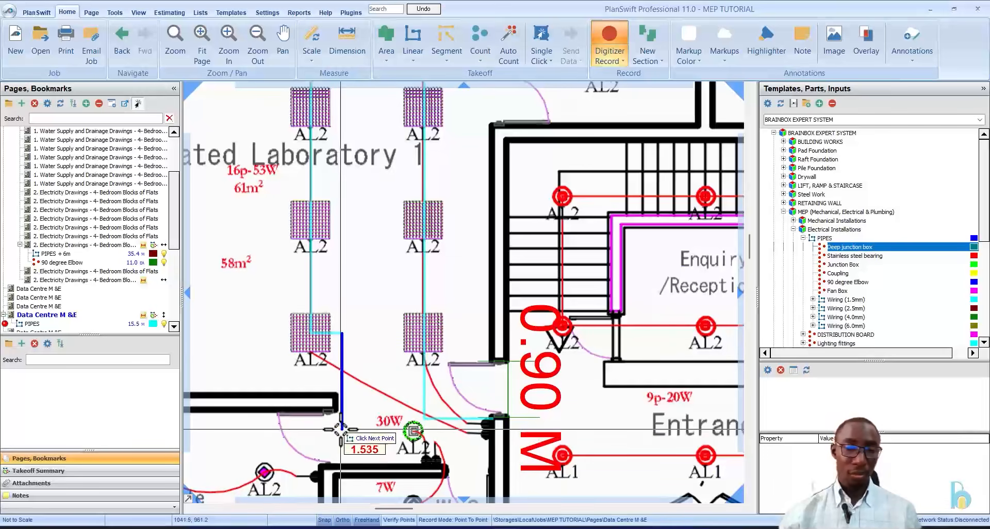
Step: Try running the pipe down past the lab wall and across to the wall switches, and delete those two end points
click(342, 426)
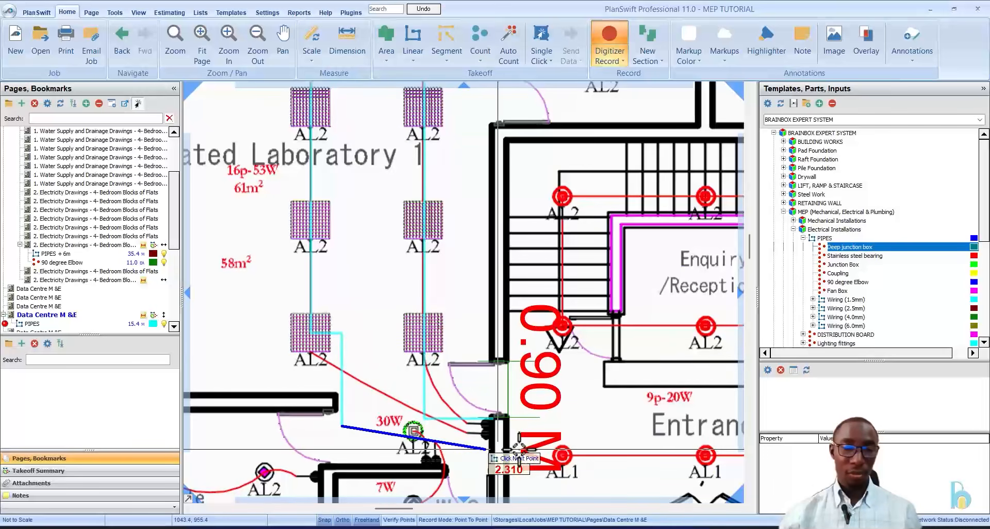
double_click(495, 435)
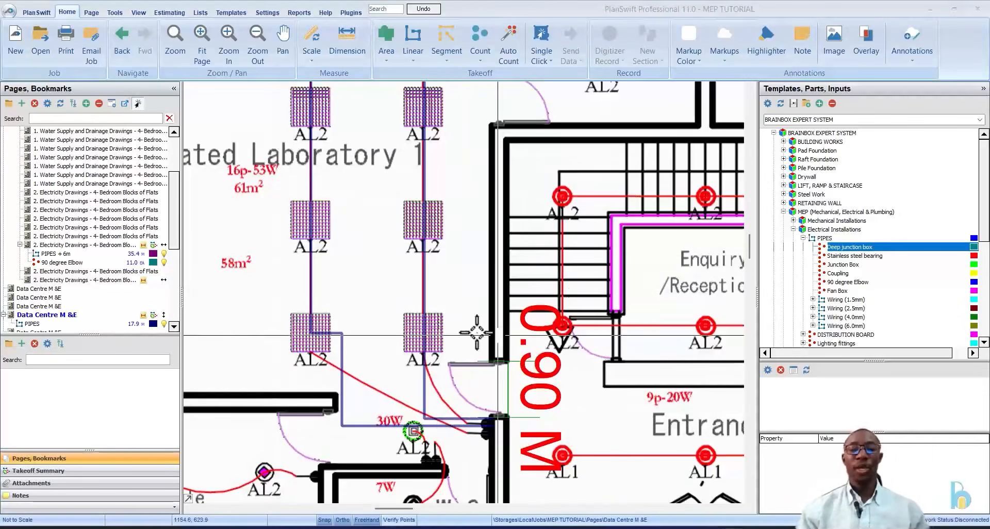
scroll(320, 335, down, 2)
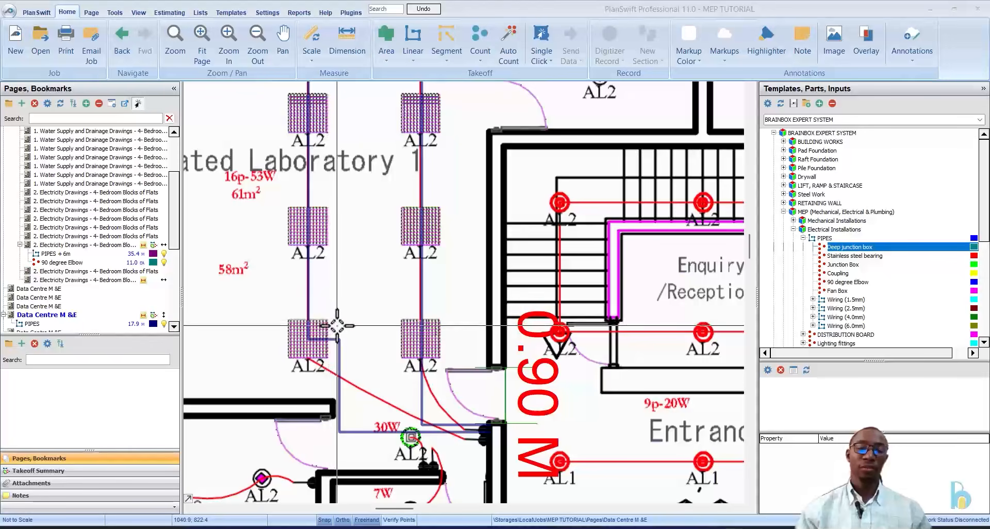
click(339, 361)
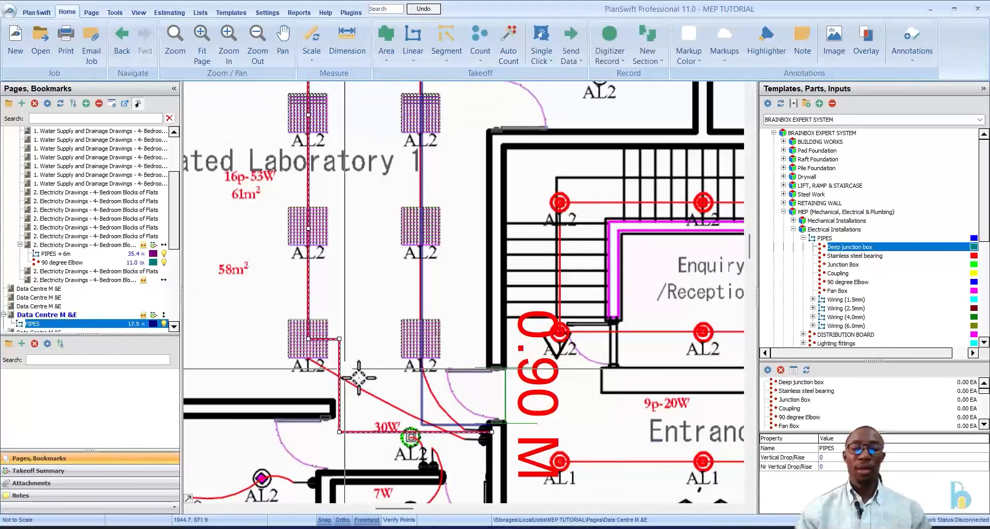
drag(493, 431, 352, 335)
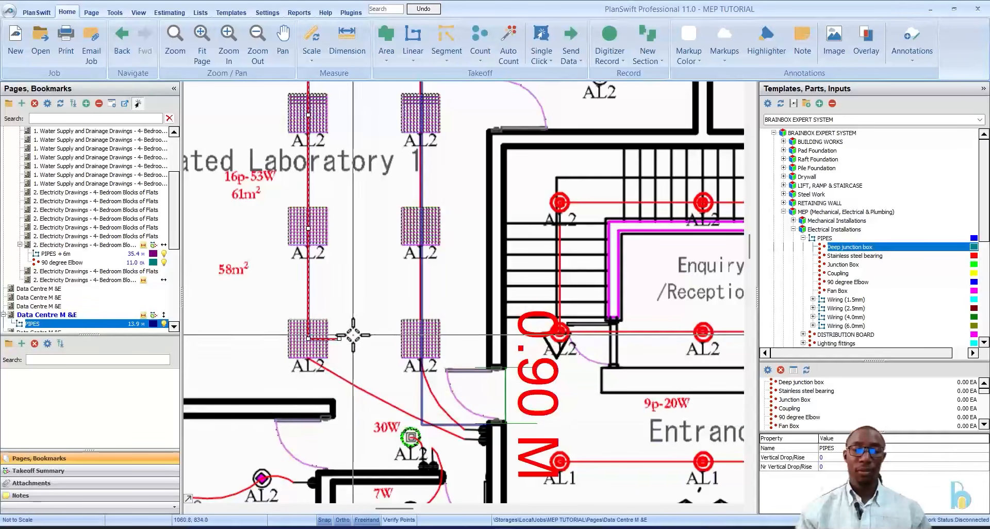
Step: Continue the PIPES run from its stub to the rightmost column's last light, down beside the first pipe and across to the wall switches
click(5, 324)
click(338, 340)
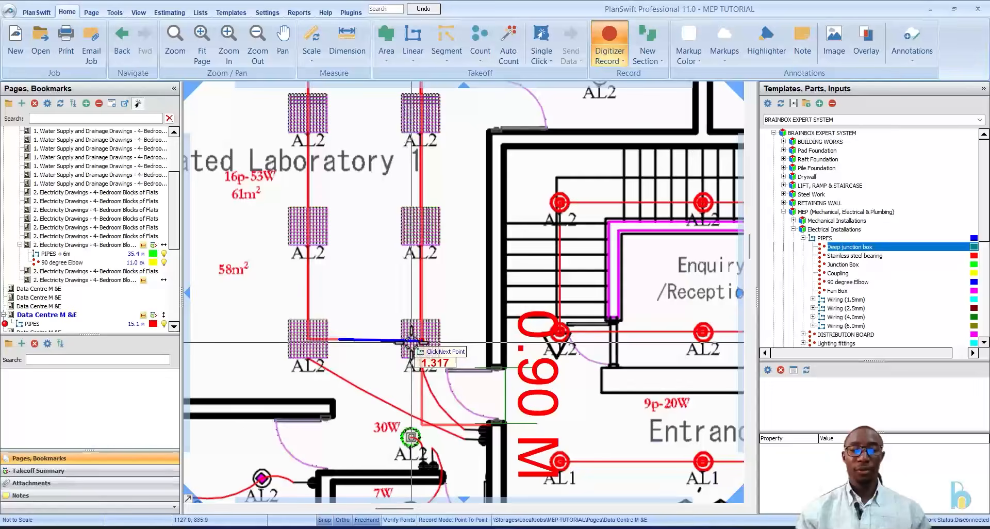
scroll(412, 342, up, 3)
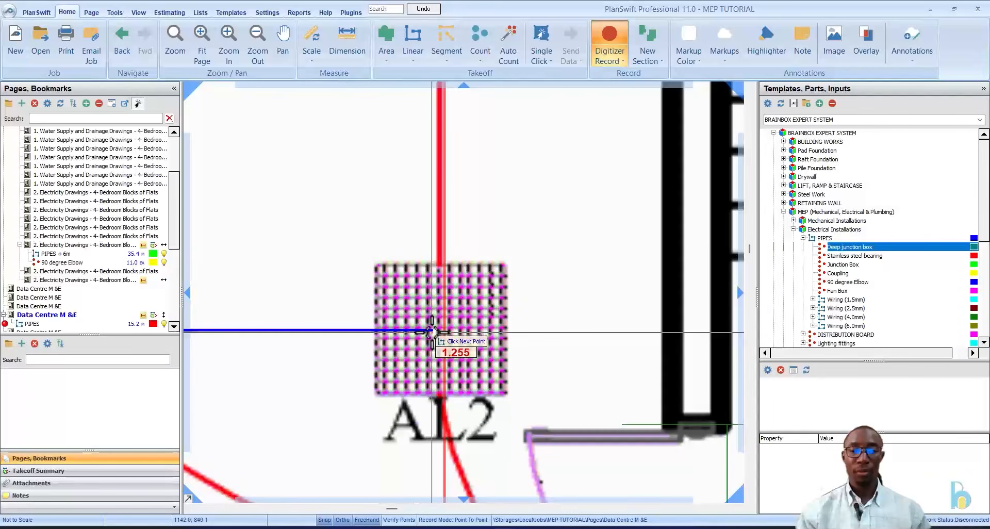
click(432, 331)
scroll(432, 331, down, 3)
scroll(434, 356, up, 2)
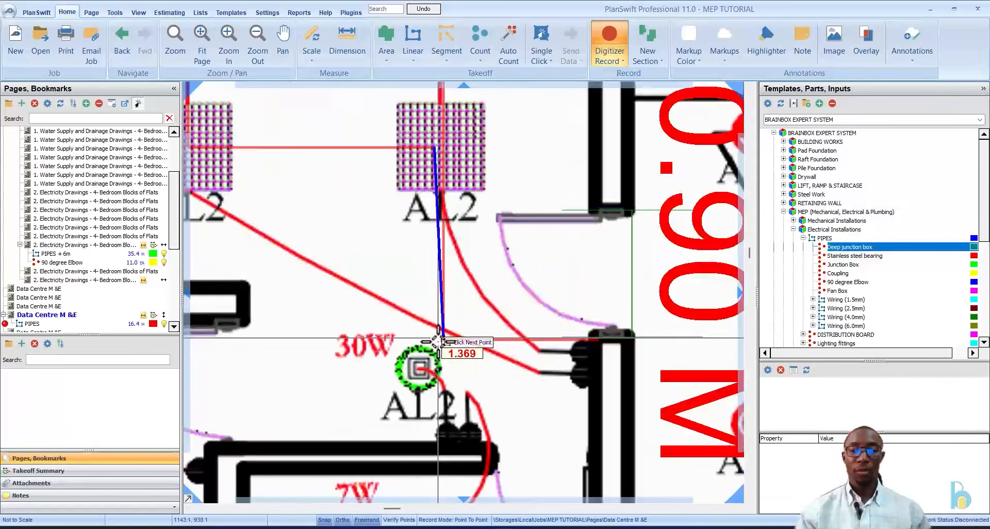
click(435, 367)
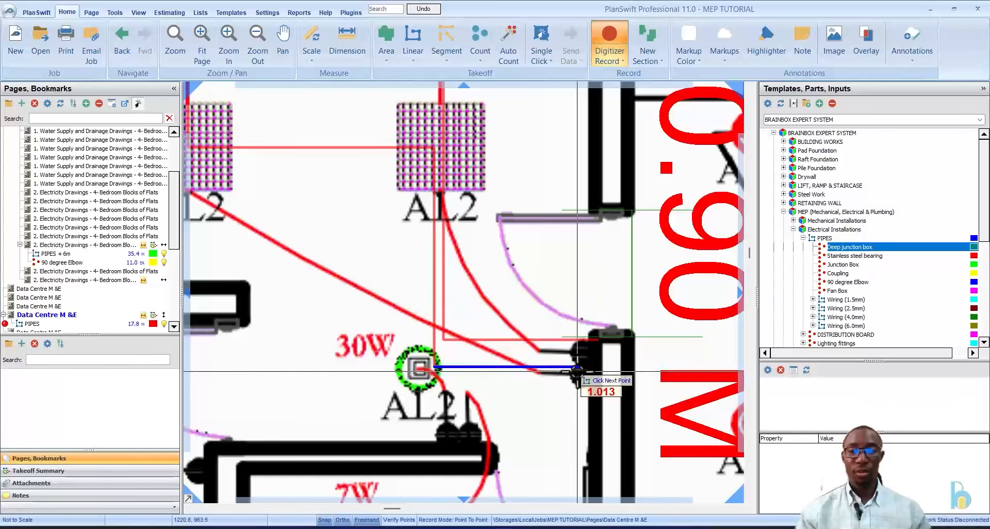
scroll(594, 367, down, 4)
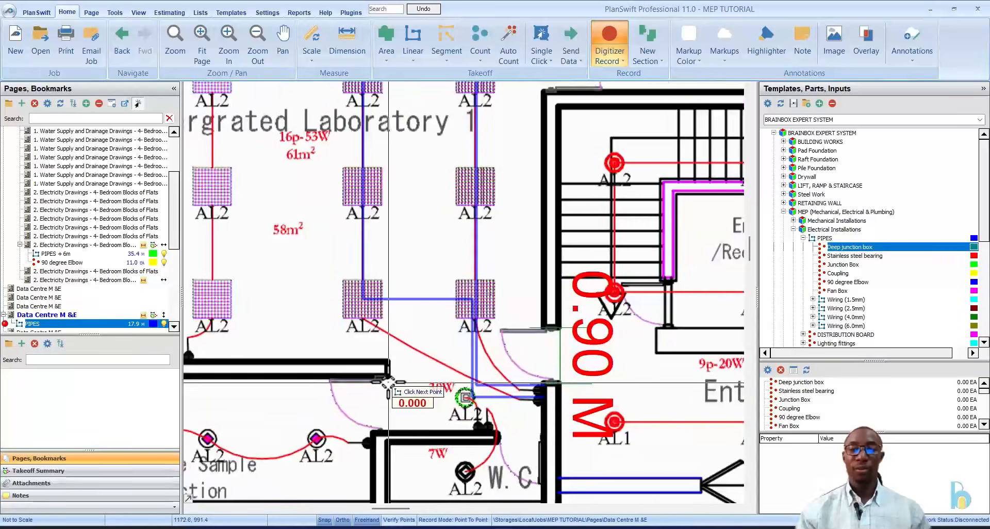
right_click(430, 359)
click(458, 388)
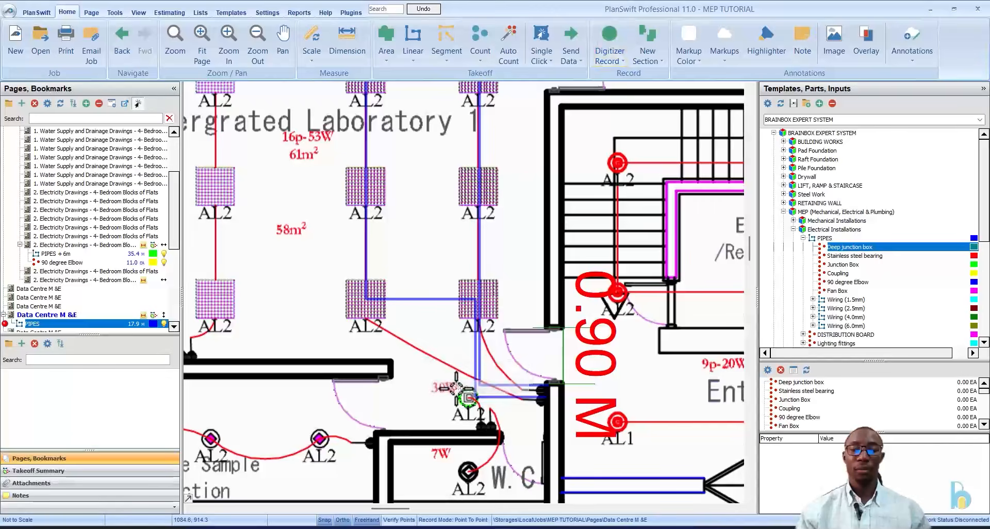
Step: Consult the conduit fittings chart on page 1 and inspect the pipe end at the rightmost column's first light on the lighting plan
scroll(449, 394, down, 4)
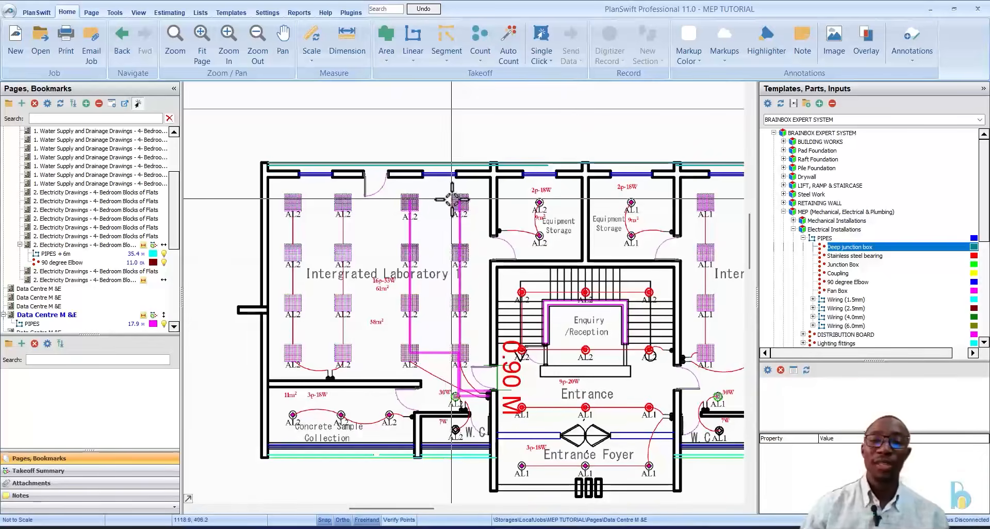
scroll(452, 199, up, 2)
scroll(464, 211, down, 1)
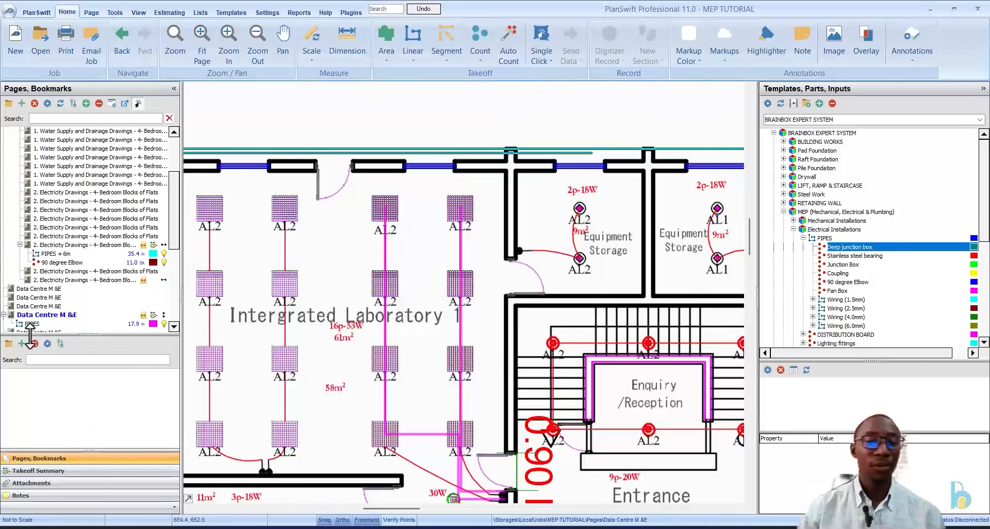
scroll(57, 304, down, 10)
click(46, 273)
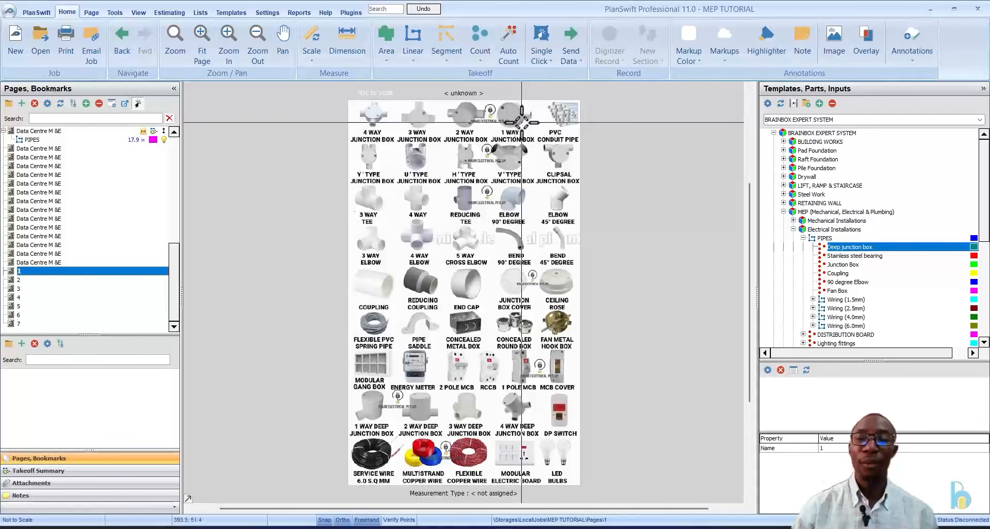
click(66, 133)
scroll(327, 212, up, 5)
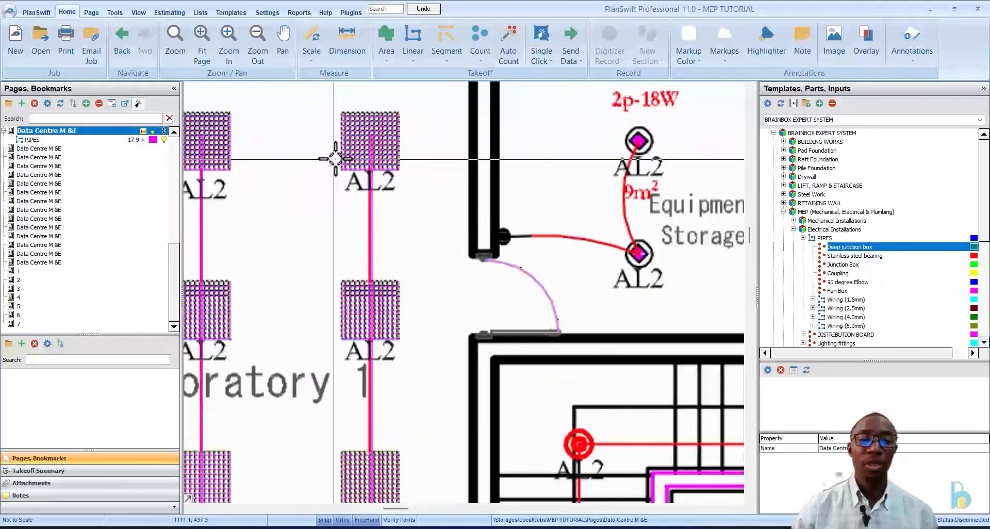
mouse_move(370, 137)
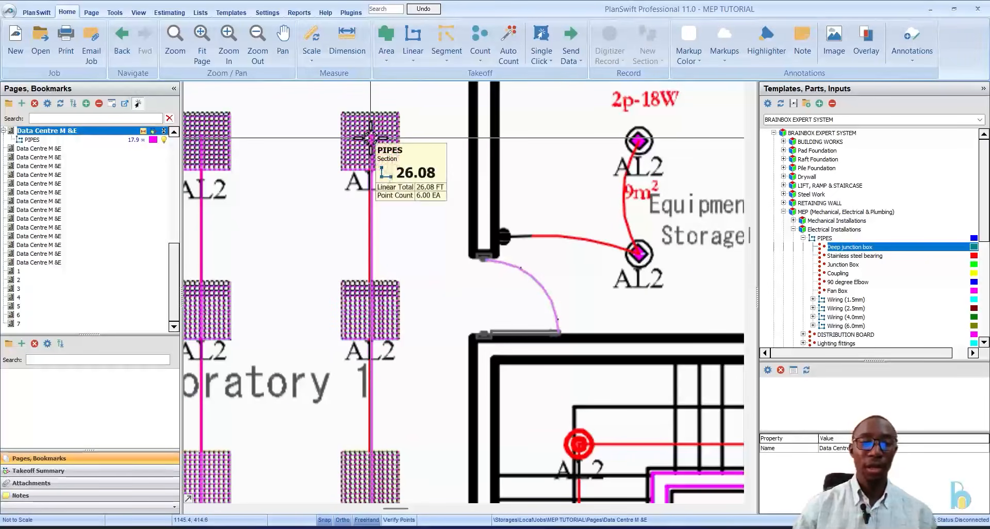
Step: Look through reference pages 4 to 7 for wiring diagrams and junction box types, and return to the Data Centre lighting plan
click(37, 297)
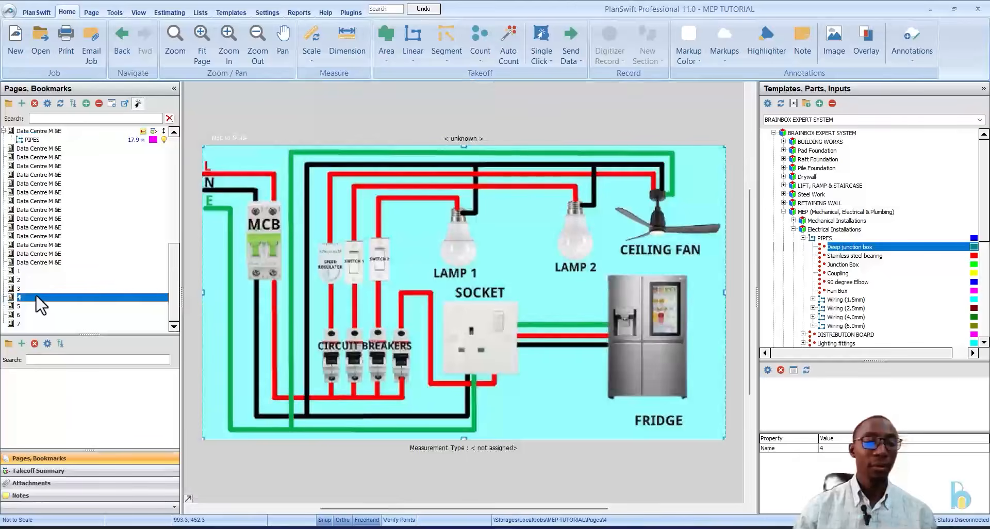
click(39, 306)
click(40, 315)
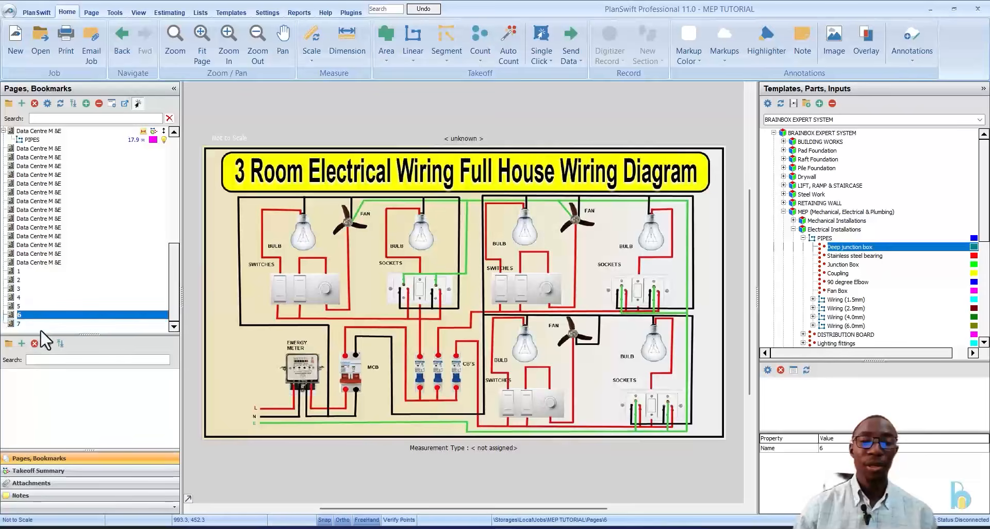
click(38, 323)
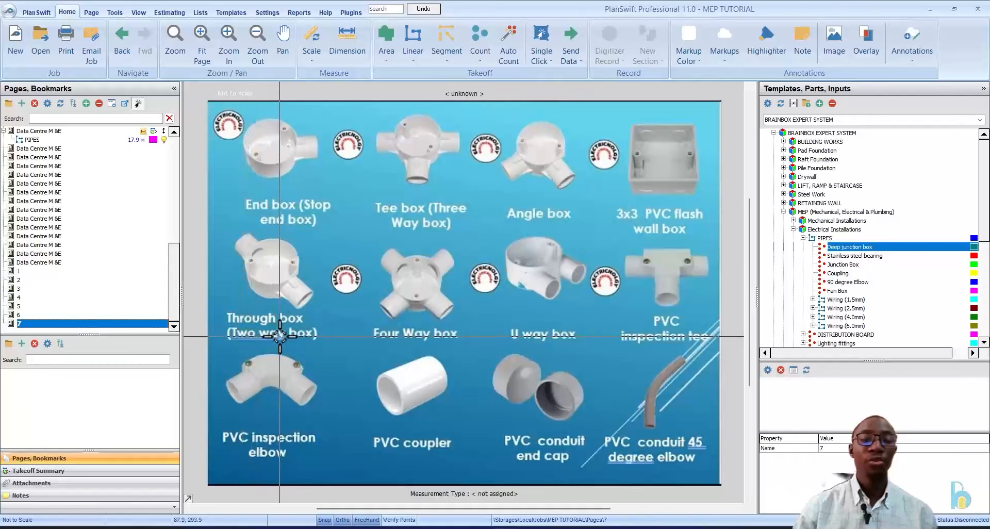
click(70, 138)
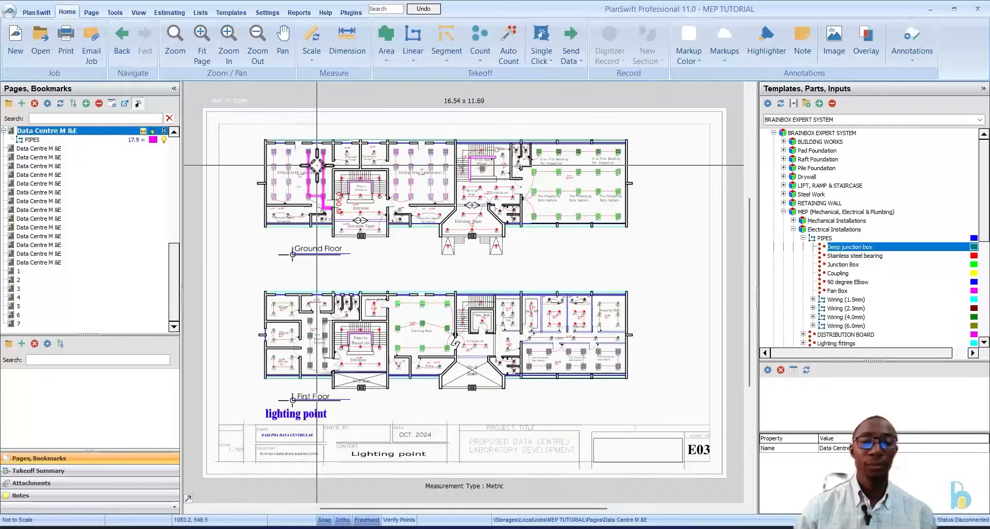
scroll(309, 174, up, 5)
scroll(309, 175, down, 5)
scroll(316, 237, up, 5)
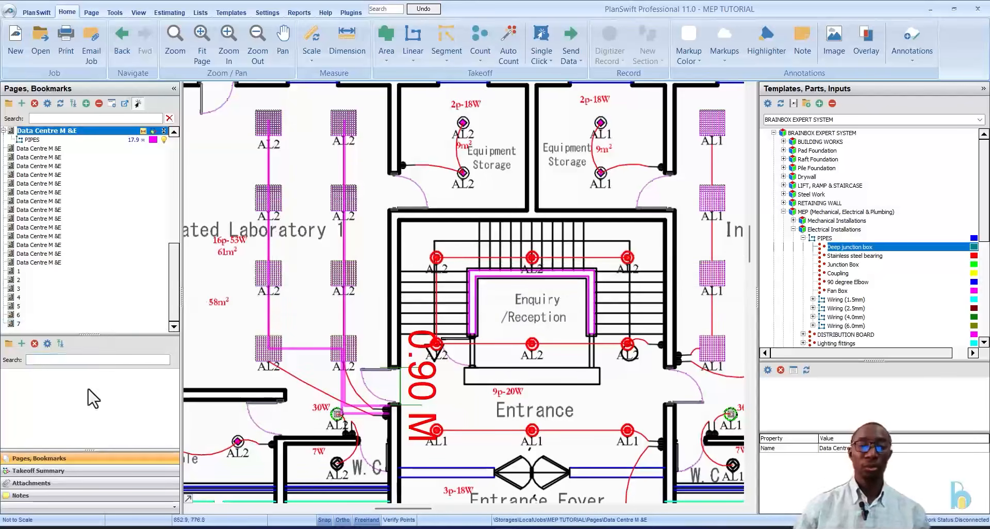
Step: Rename the Stainless steel bearing item under the Data Centre PIPES takeoff as "One Junction box"
click(86, 469)
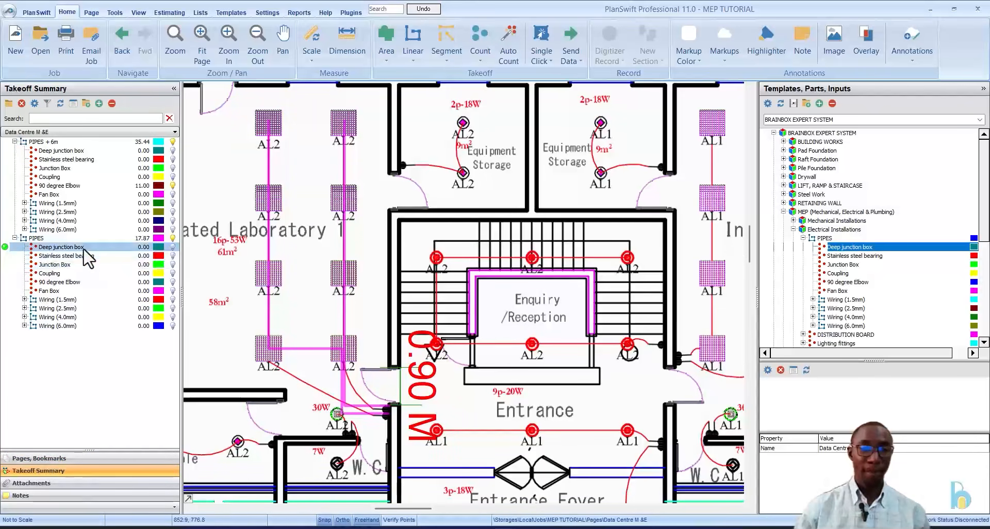
click(84, 249)
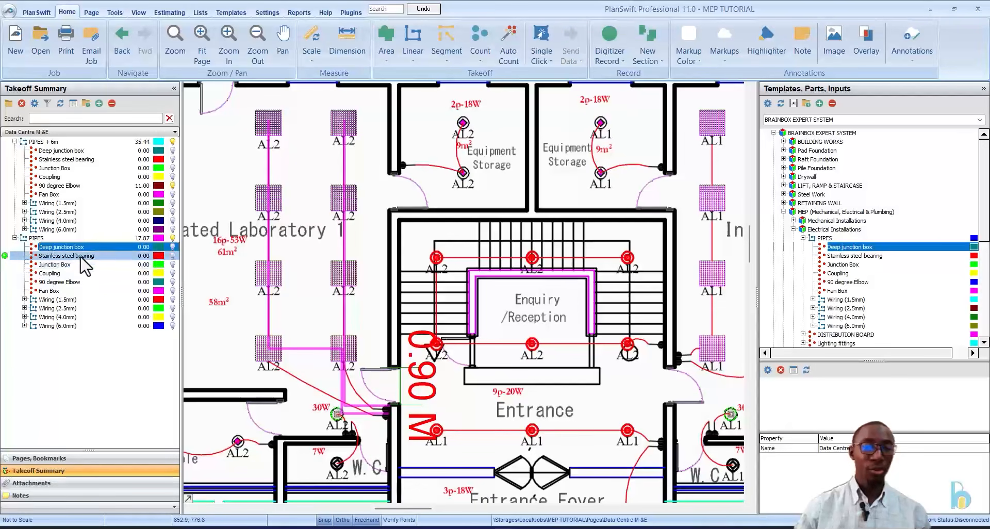
click(5, 256)
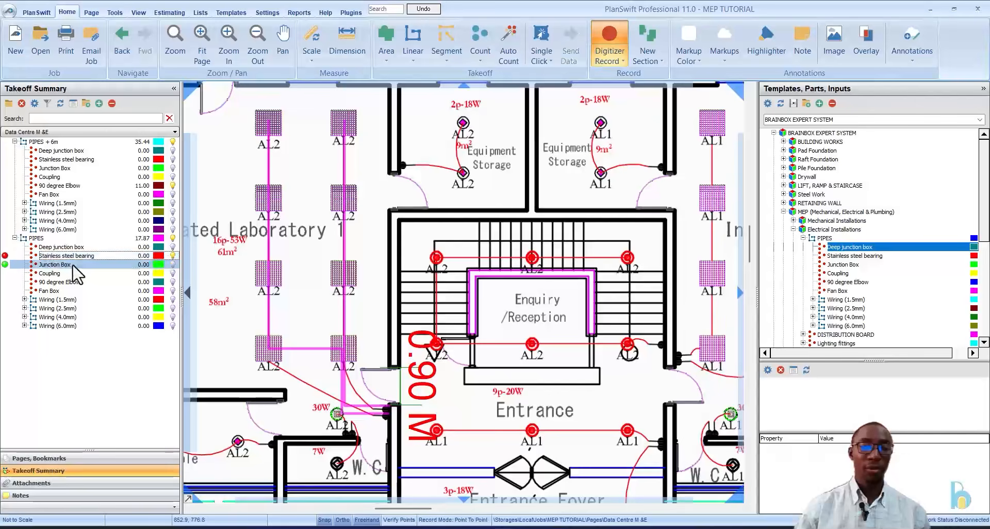
double_click(70, 256)
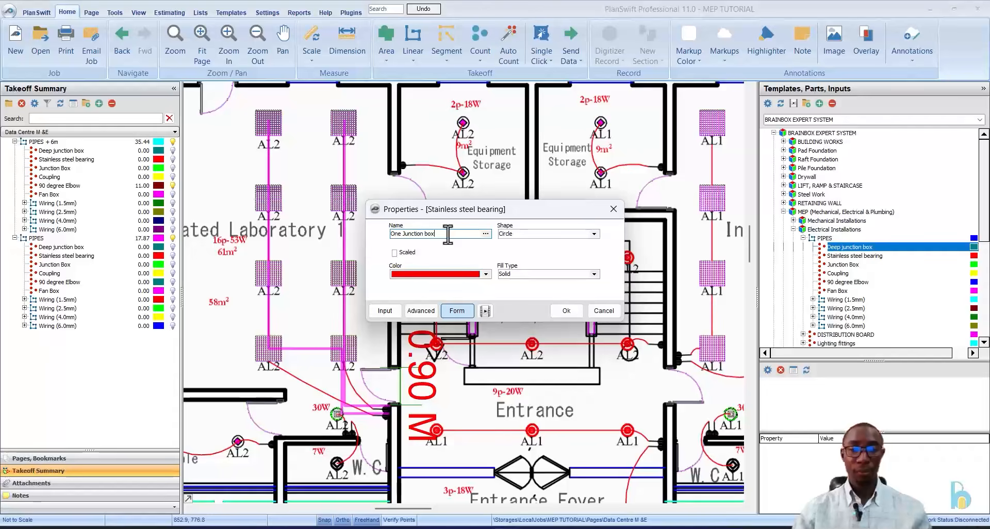
Step: Count a One Junction box at the first light of each traced column in Laboratory 1, and end the count
click(19, 257)
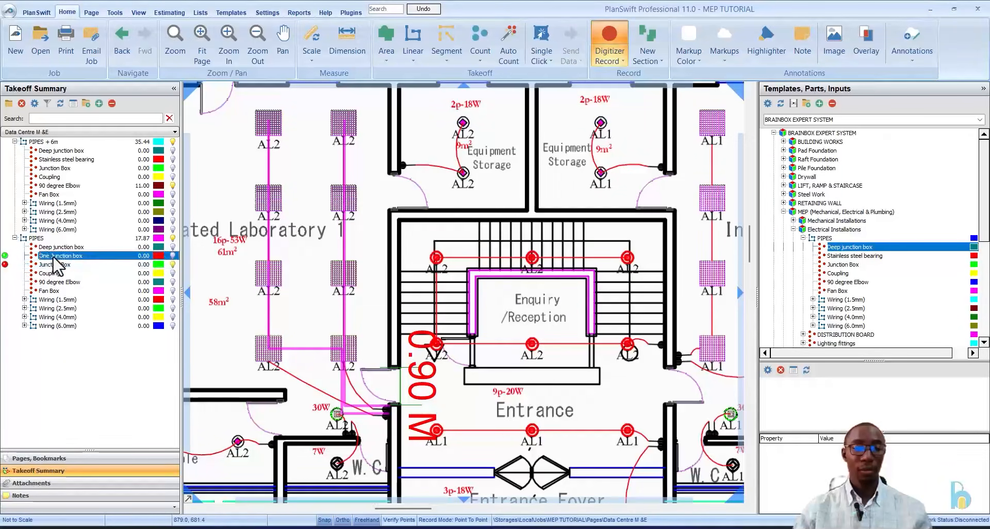
click(6, 264)
click(5, 255)
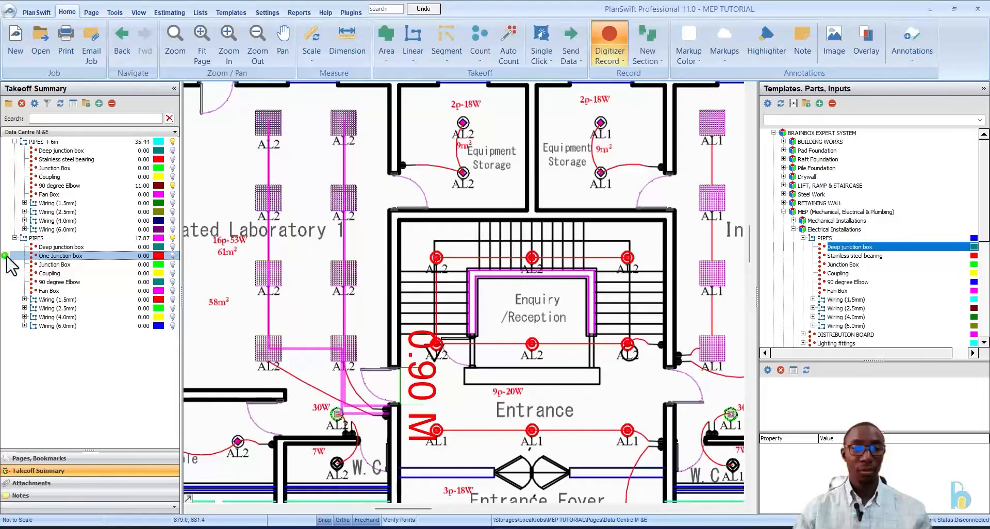
click(344, 120)
click(268, 120)
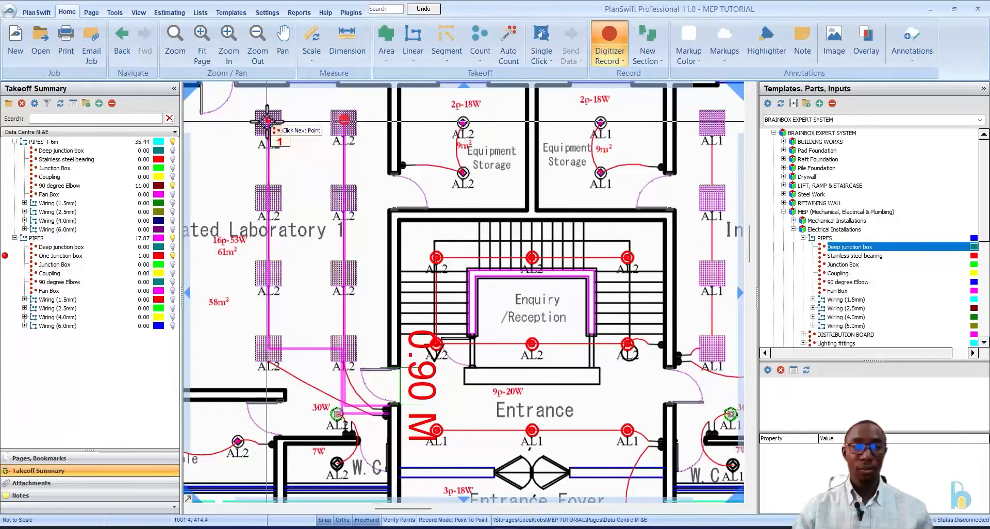
right_click(285, 149)
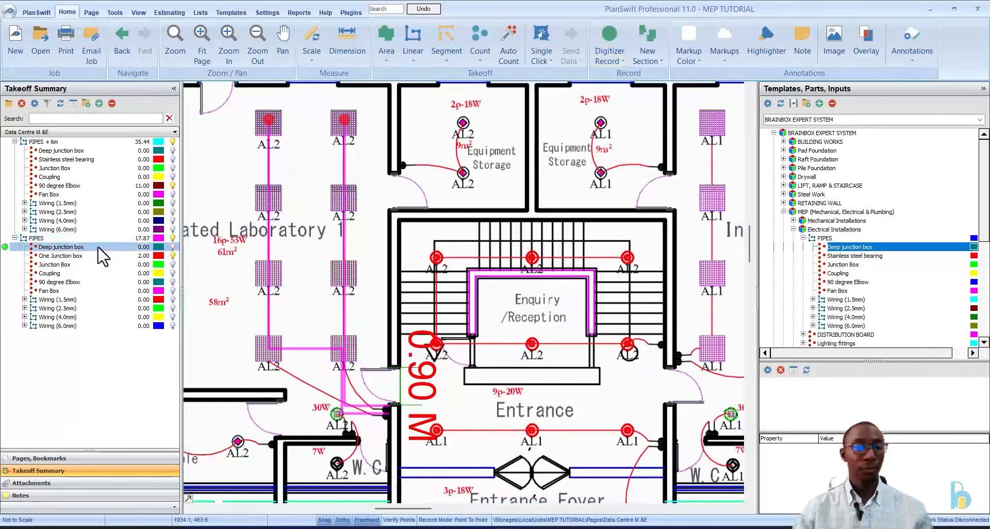
Step: Rename the Data Centre Junction Box item as "2way Junction Box" and count it at the remaining lights of both traced Laboratory 1 columns
double_click(70, 265)
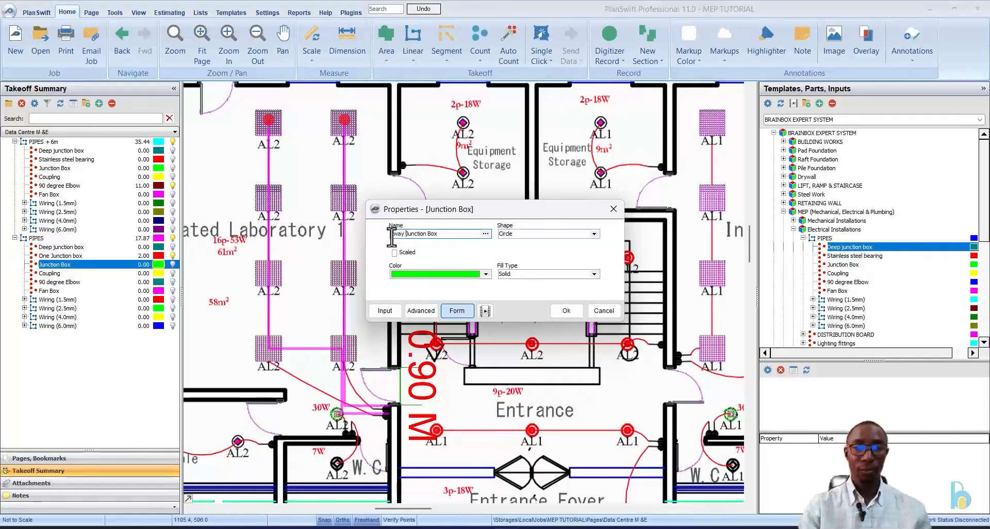
click(565, 311)
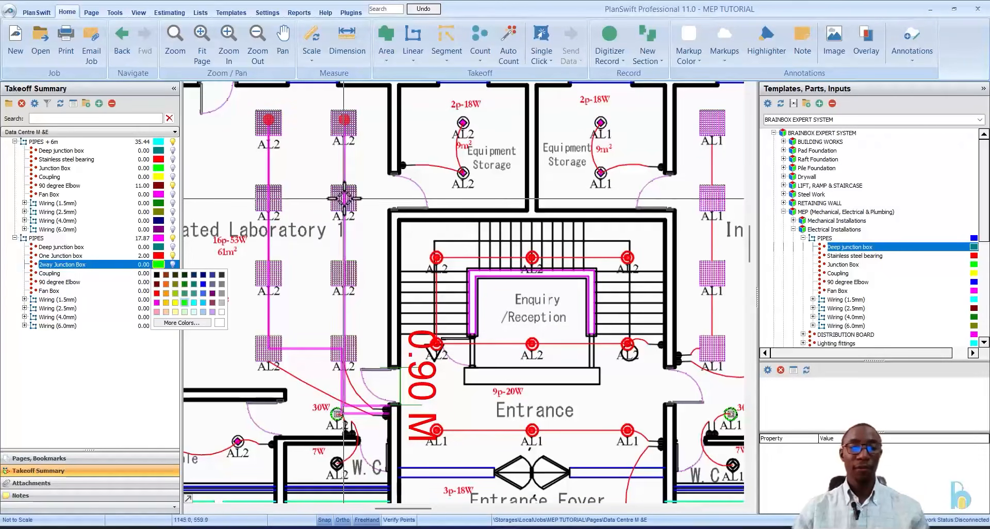
click(4, 264)
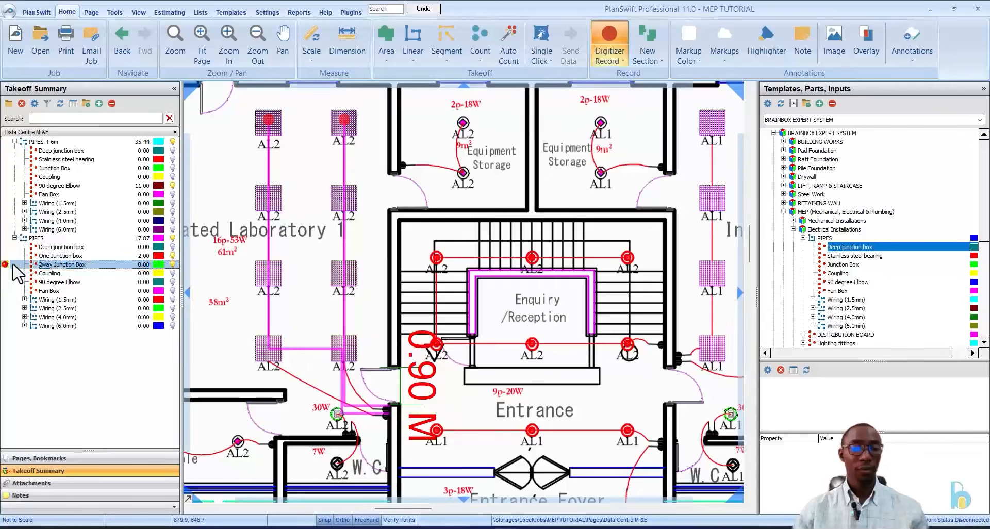
click(344, 198)
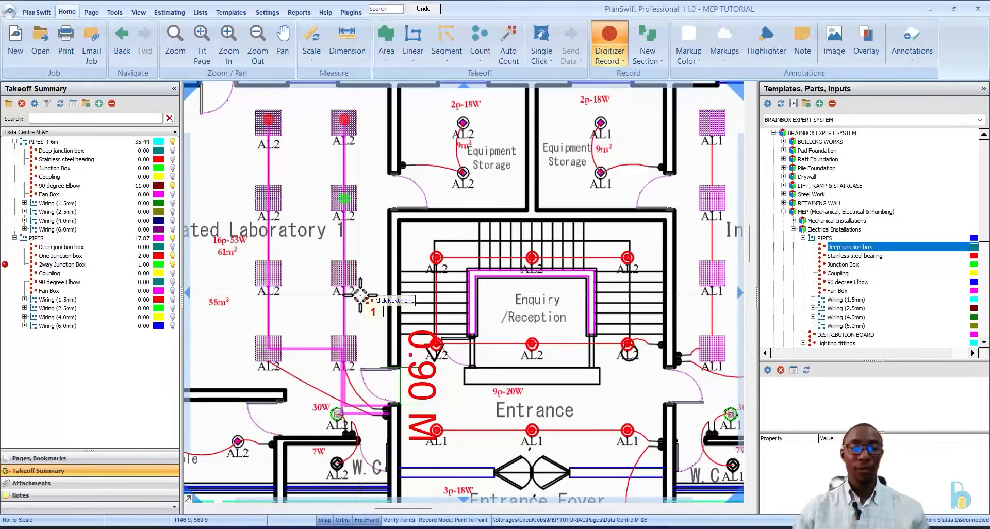
click(344, 273)
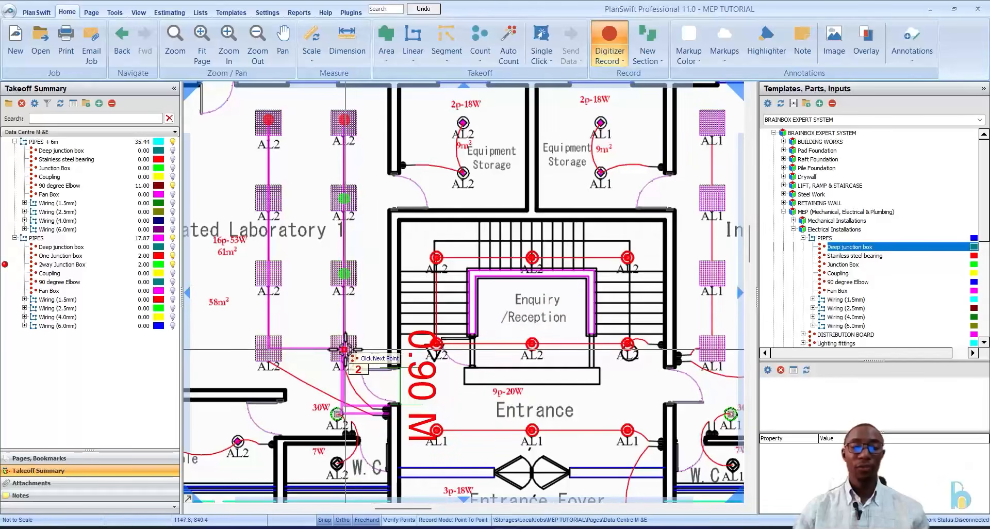
click(268, 198)
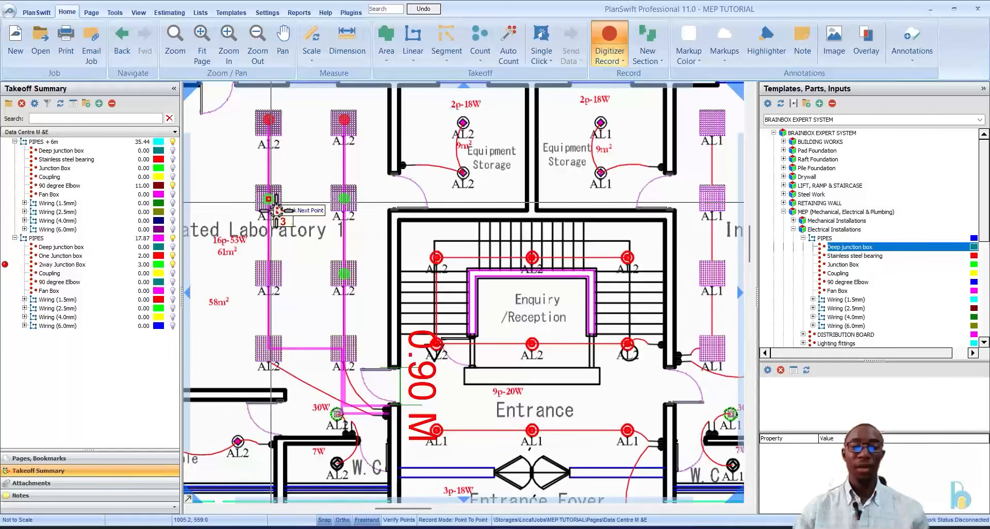
click(269, 274)
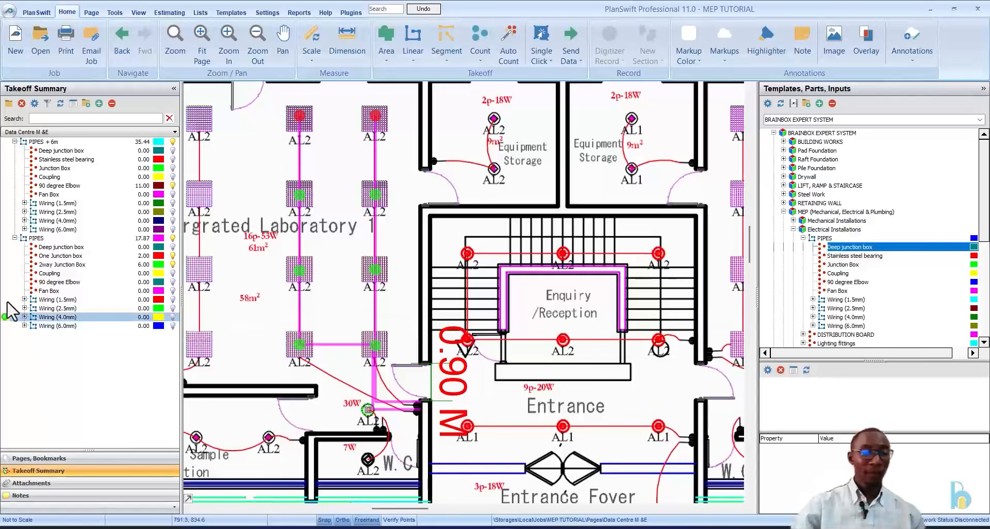
click(58, 246)
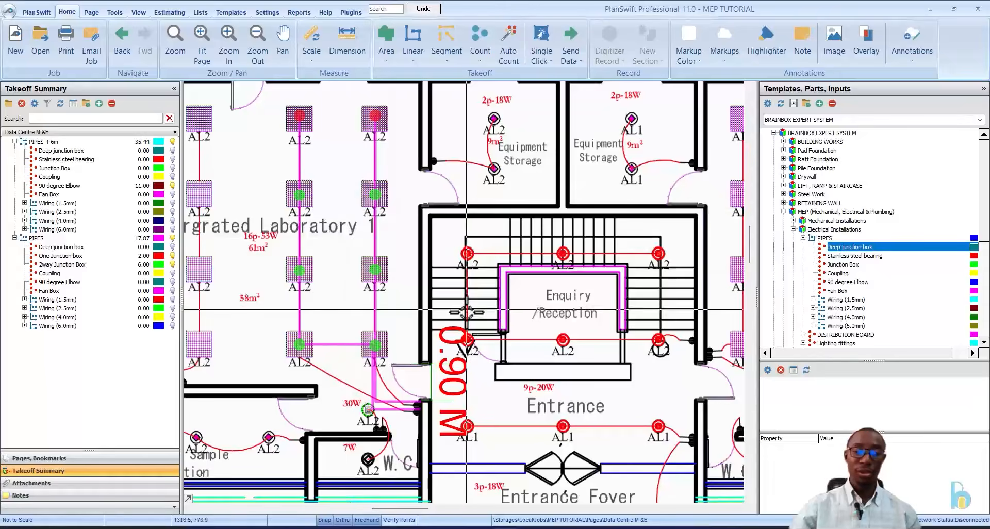
scroll(380, 267, down, 3)
scroll(380, 267, up, 2)
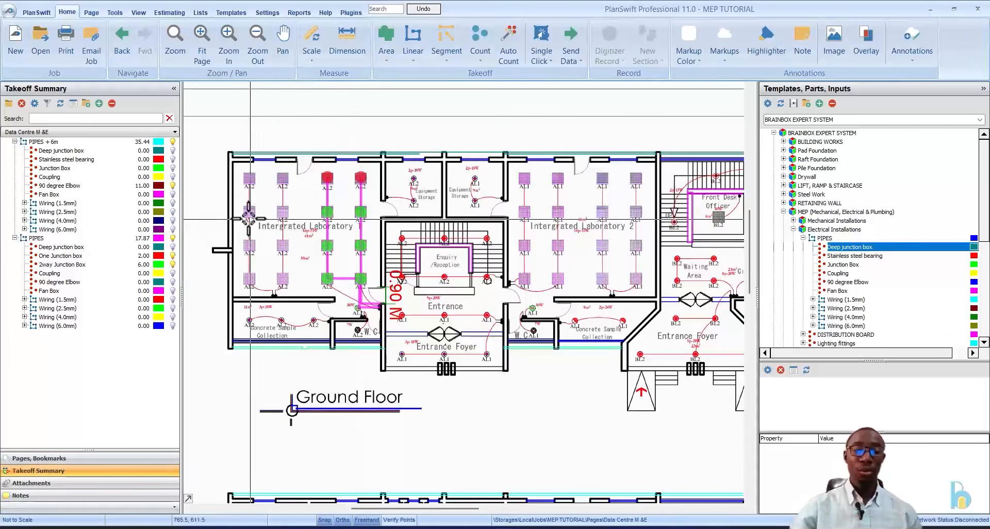
scroll(303, 183, up, 3)
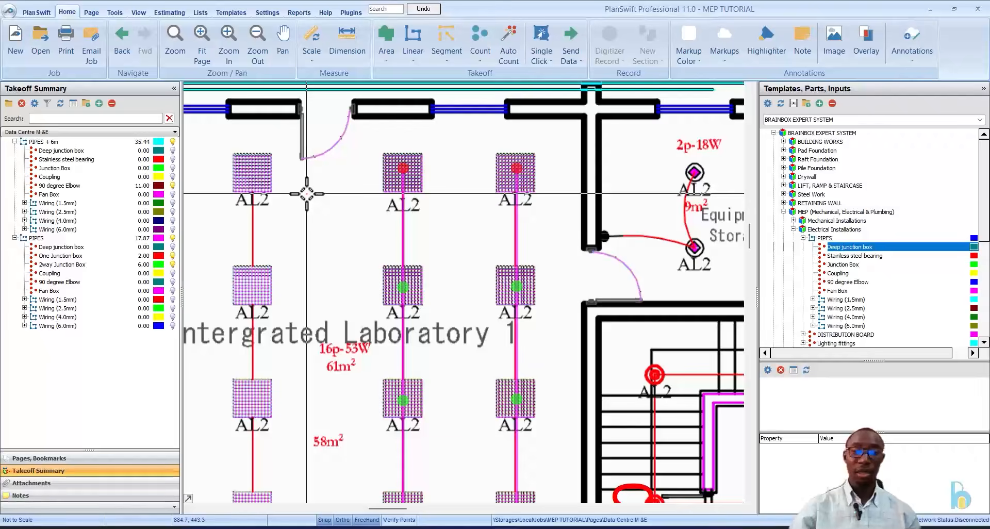
Step: Expand the DISTRIBUTION BOARD template group and look through its circuit breaker parts, selecting MCB (Miniature Circuit Breaker)
scroll(866, 283, down, 2)
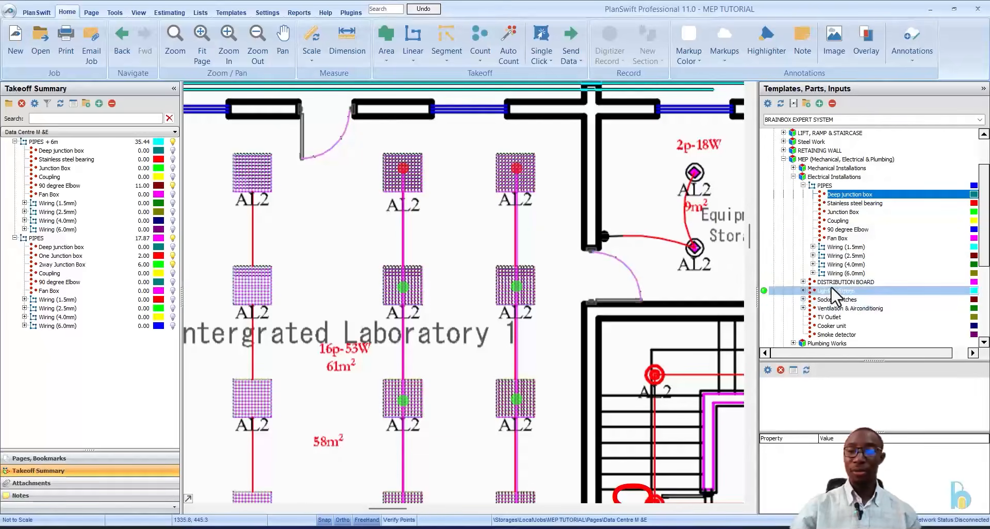
click(802, 281)
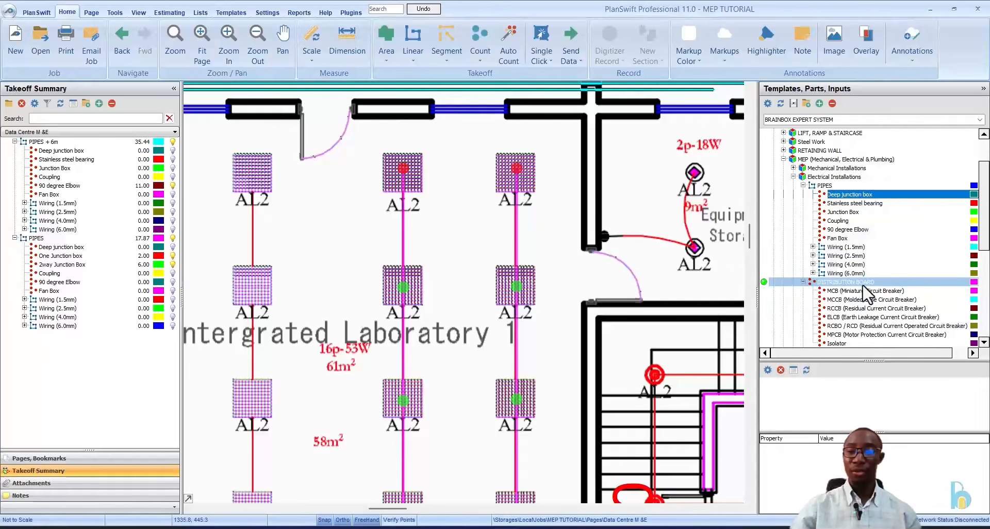
scroll(863, 286, down, 2)
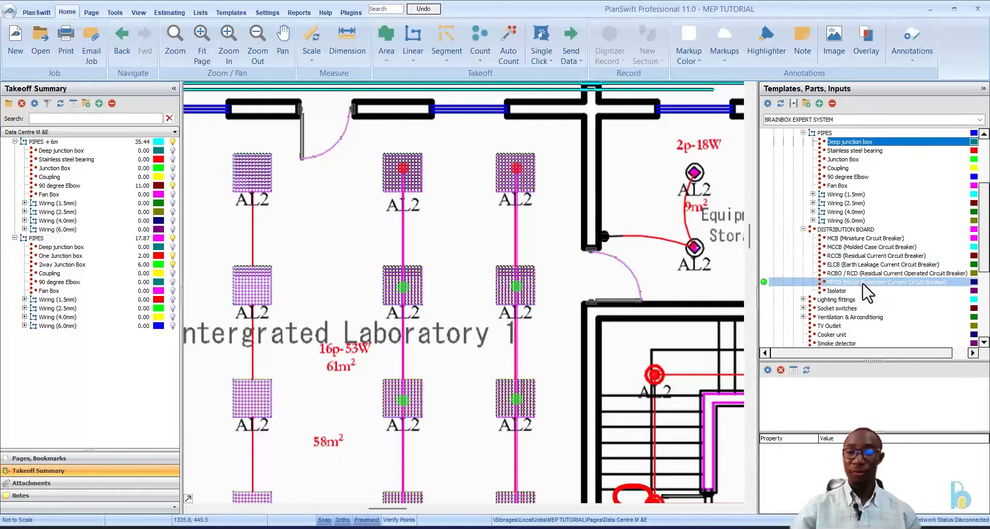
click(862, 239)
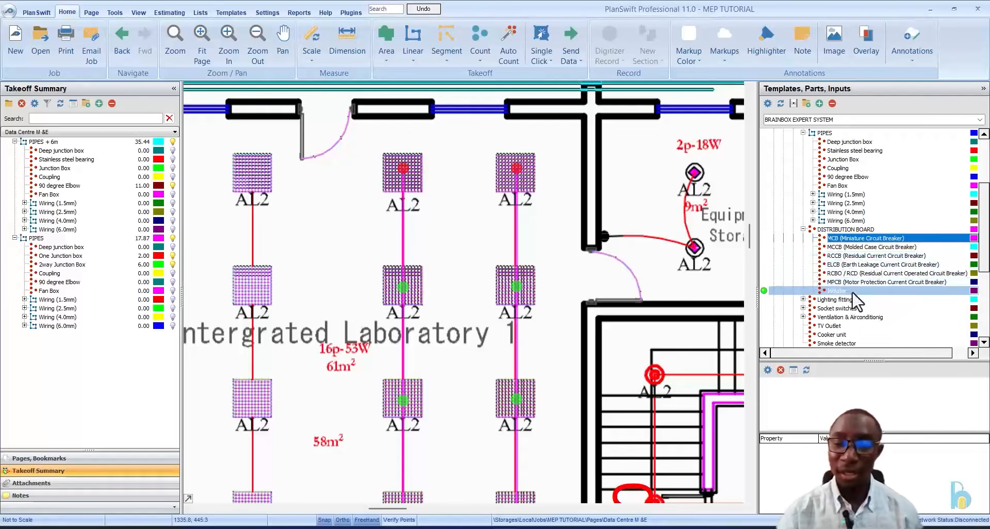
Step: Return to the 4-bedroom block's electricity drawing and check the USE property of the MCB and MCCB distribution board templates
scroll(402, 275, down, 5)
scroll(336, 258, up, 5)
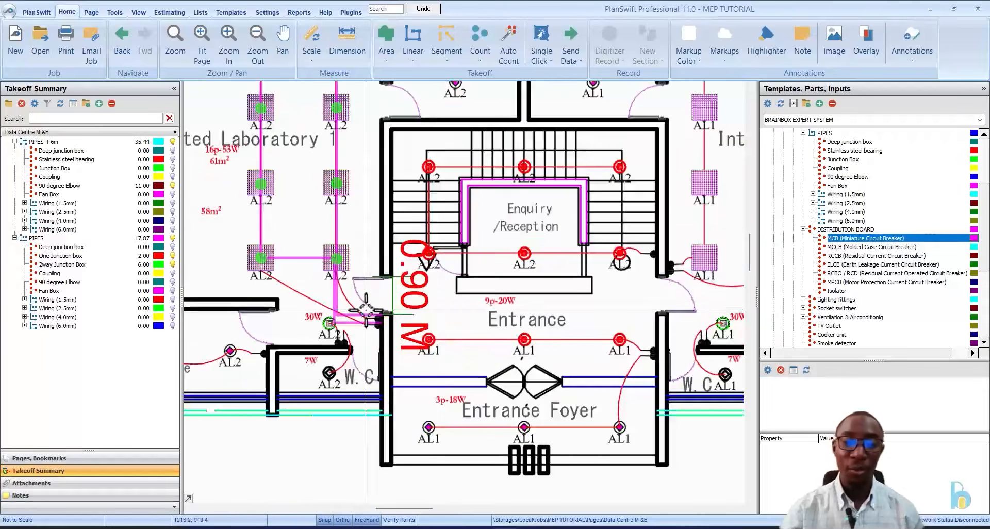
scroll(336, 258, down, 3)
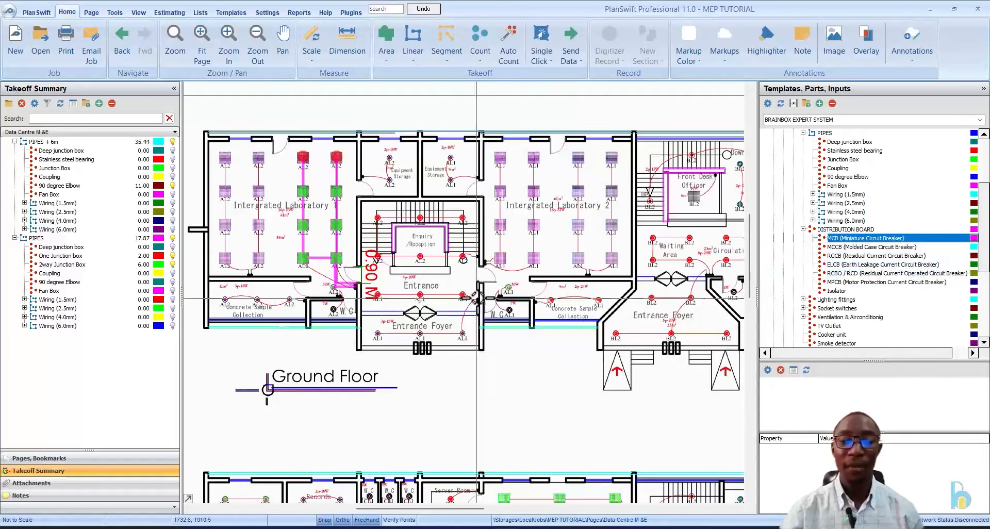
scroll(359, 301, up, 2)
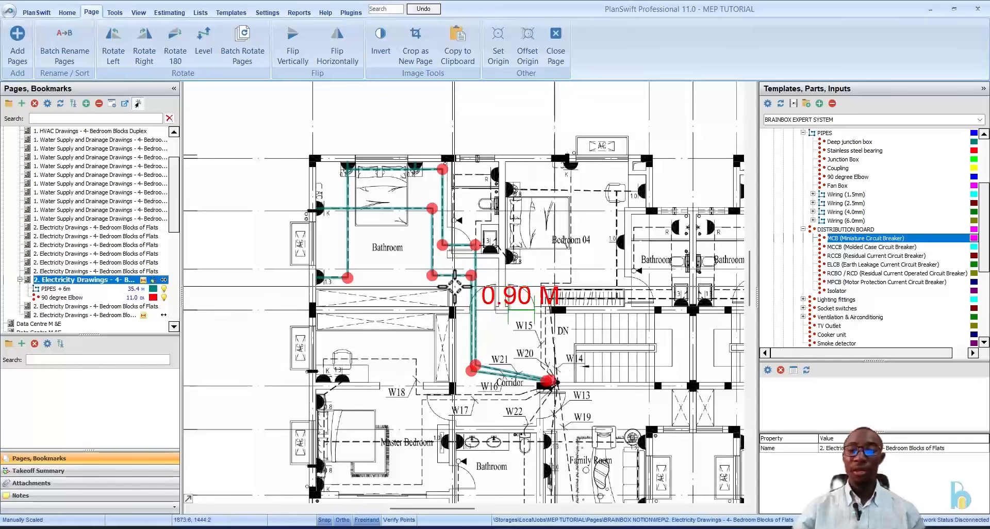
click(897, 239)
double_click(896, 240)
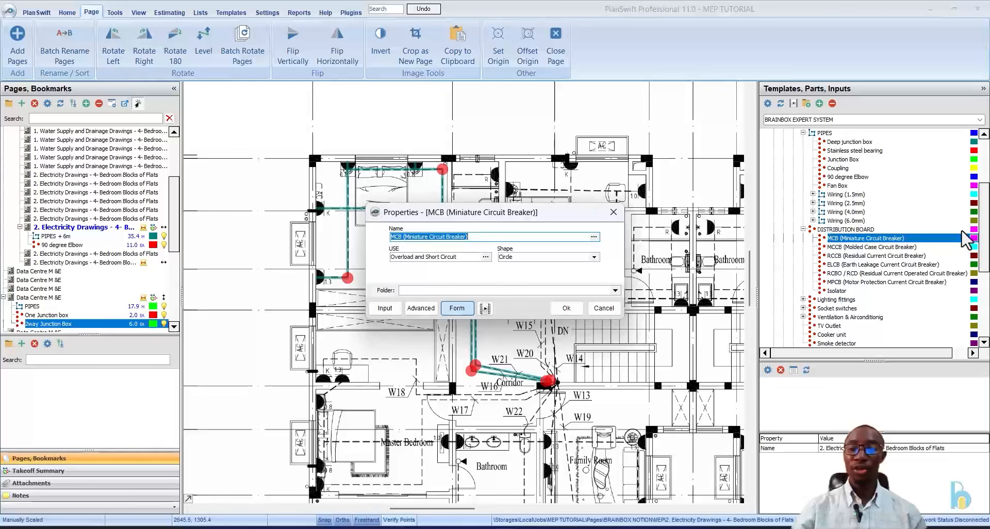
click(613, 212)
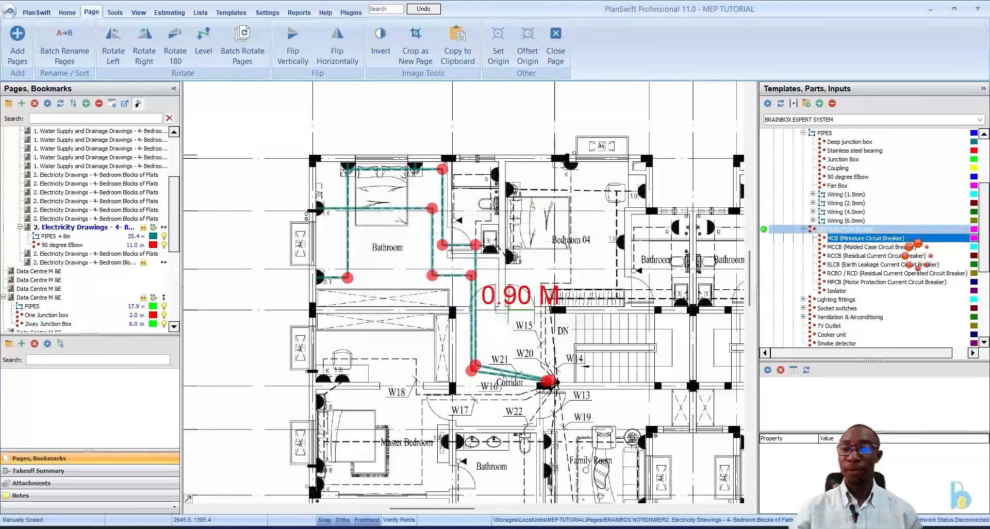
click(909, 247)
double_click(909, 247)
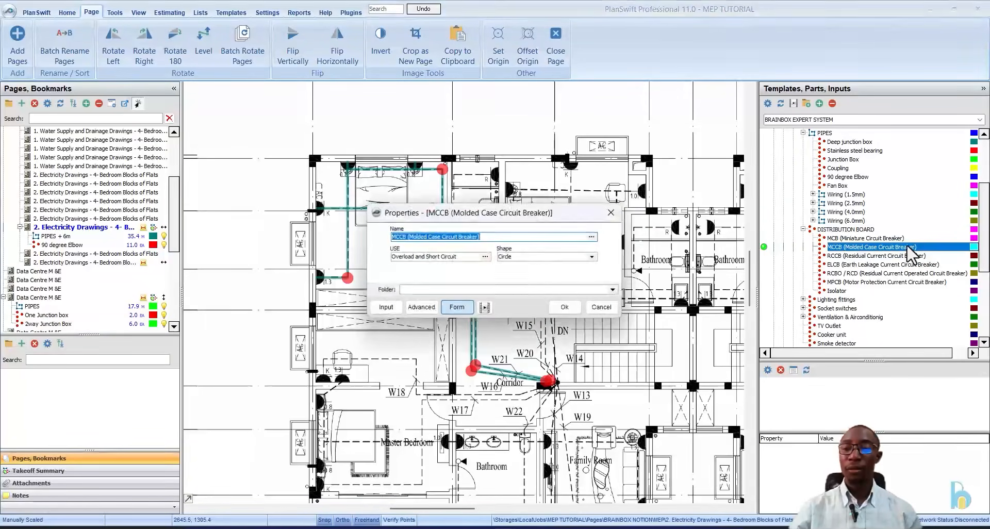
click(612, 211)
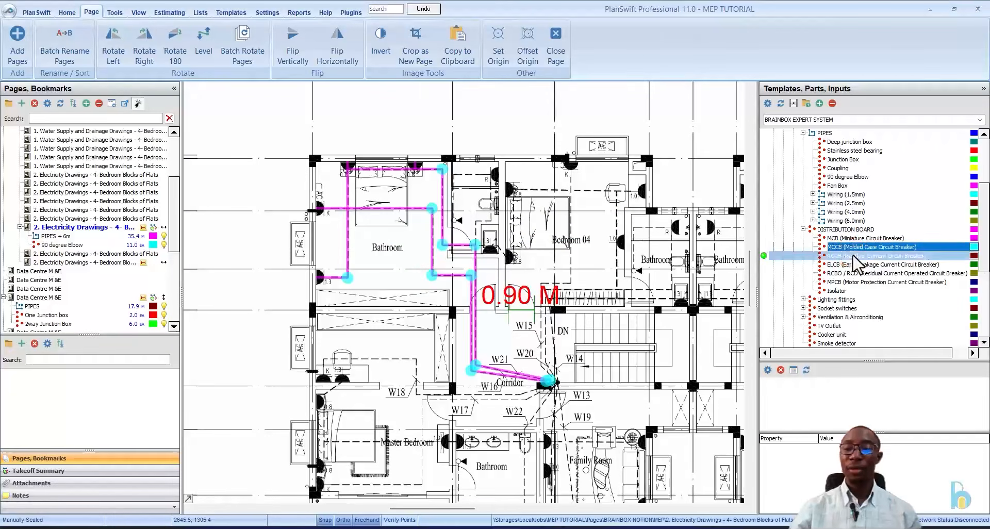
Step: Read the full USE description of the RCCB (Residual Current Circuit Breaker) template, and close its properties without changes
click(854, 255)
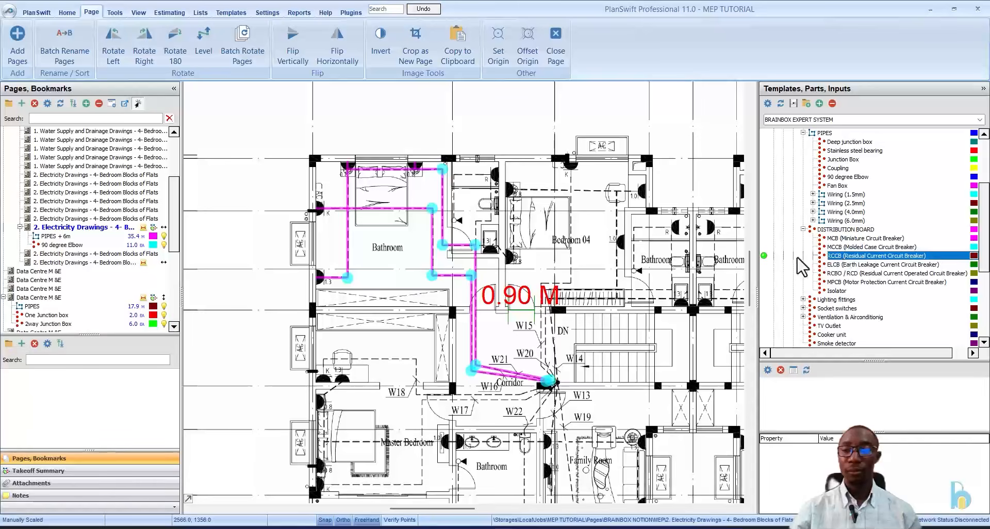
double_click(778, 256)
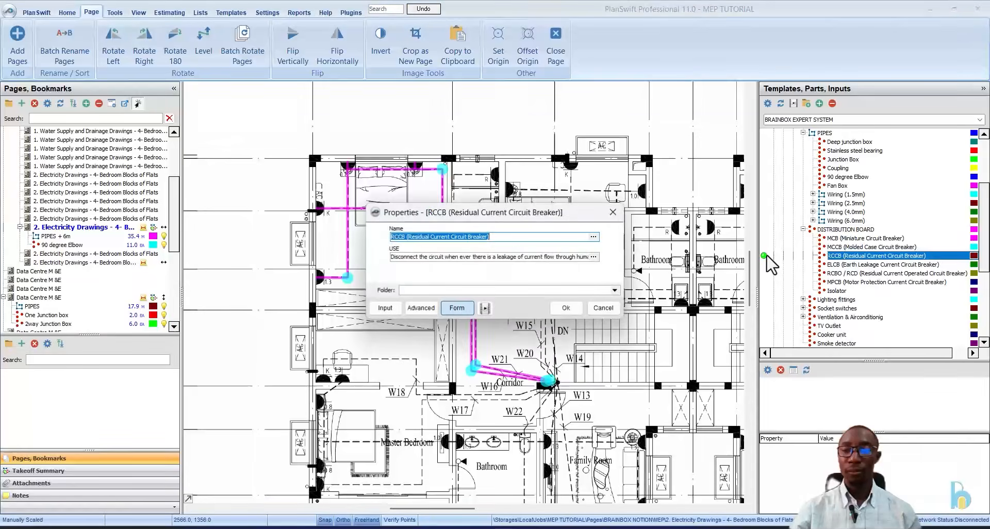
click(594, 257)
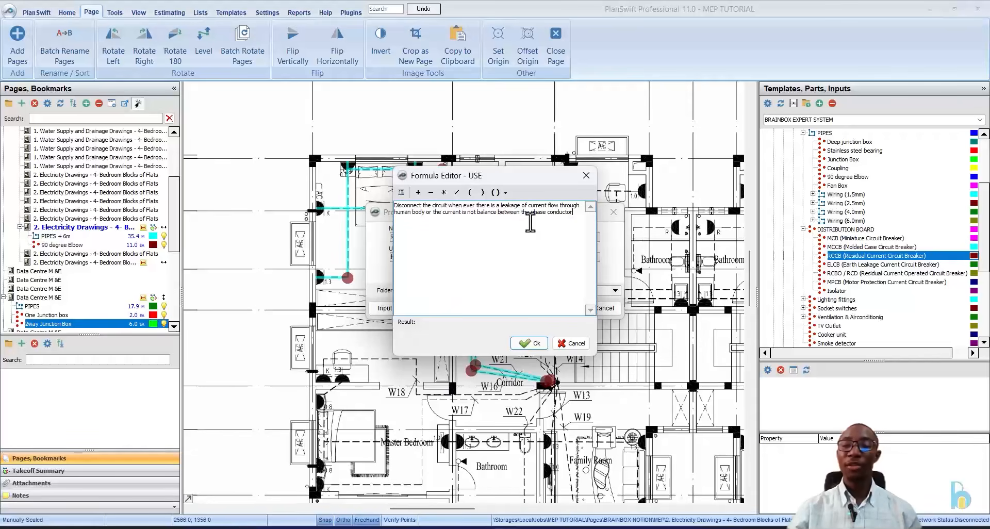
click(586, 175)
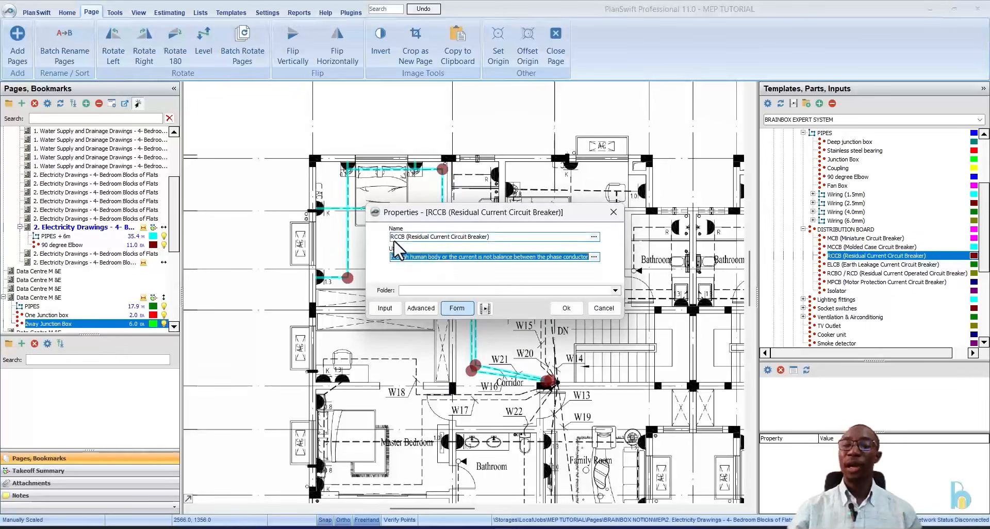
click(613, 211)
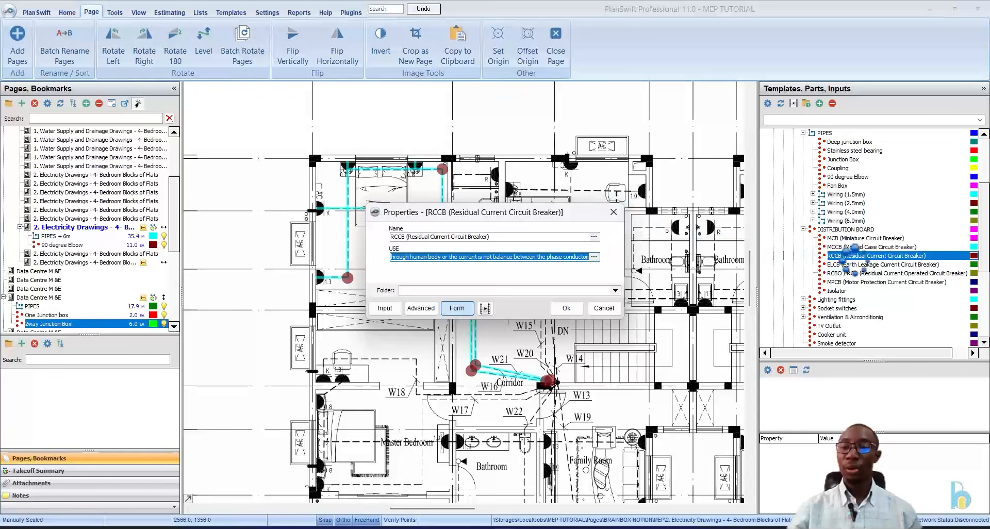
Step: Read the full USE description of the ELCB (Earth Leakage Current Circuit Breaker) template, reopening it for a second look
click(878, 264)
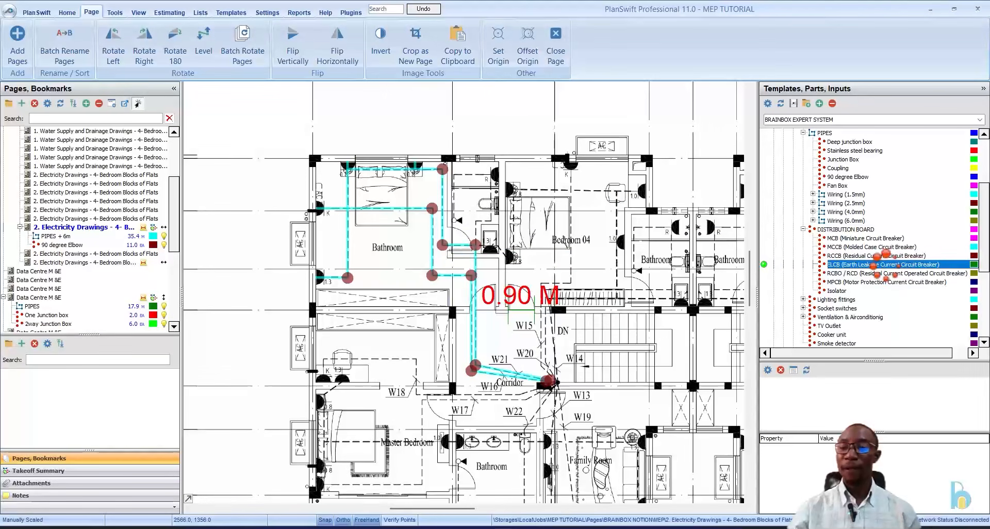
double_click(886, 266)
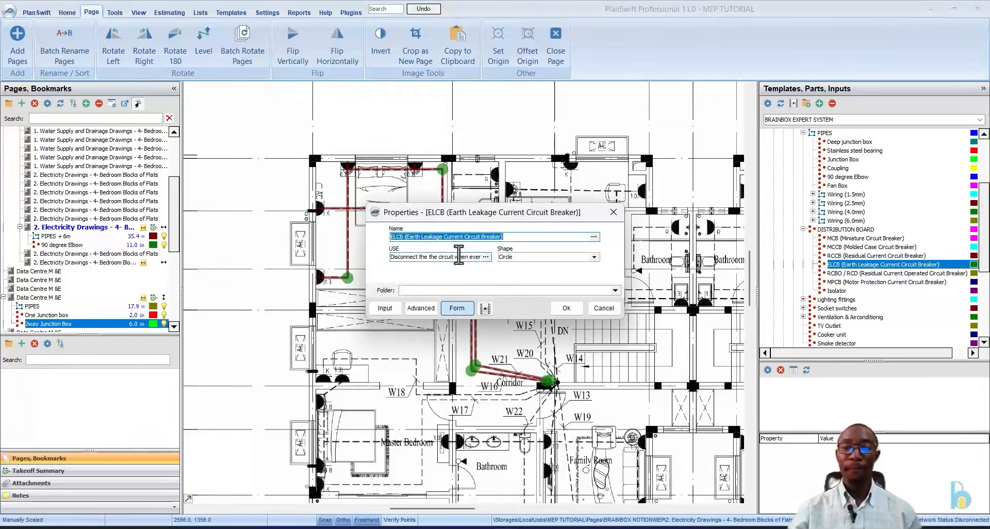
click(485, 257)
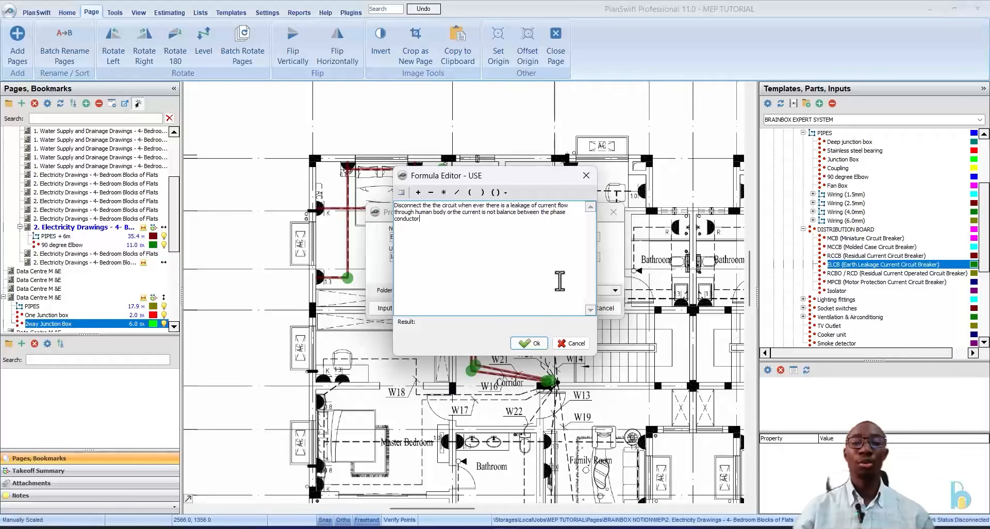
click(817, 29)
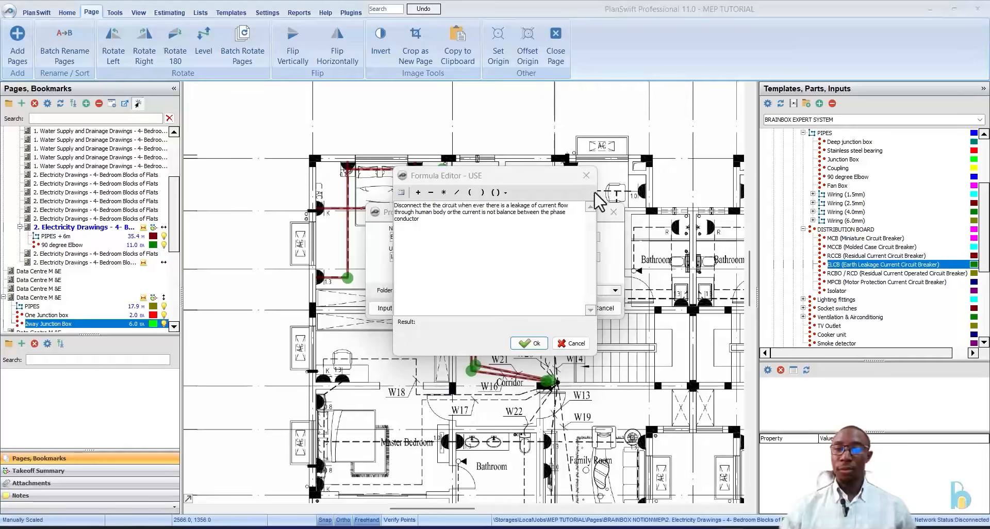
click(586, 175)
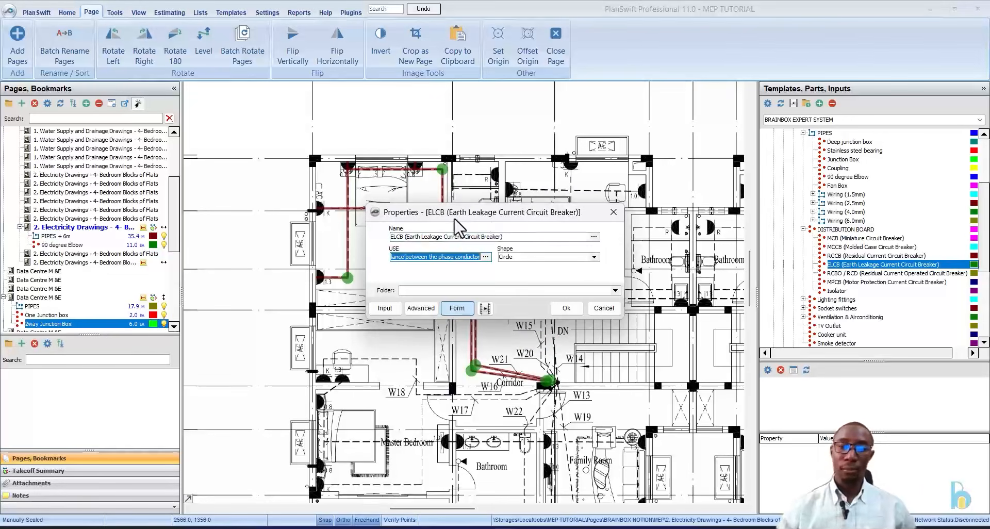
drag(489, 222, 486, 209)
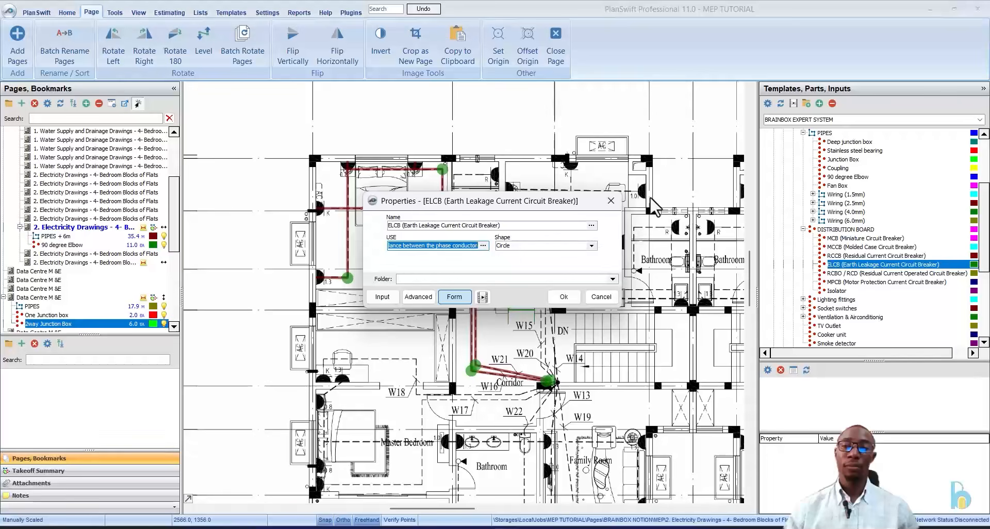
click(610, 200)
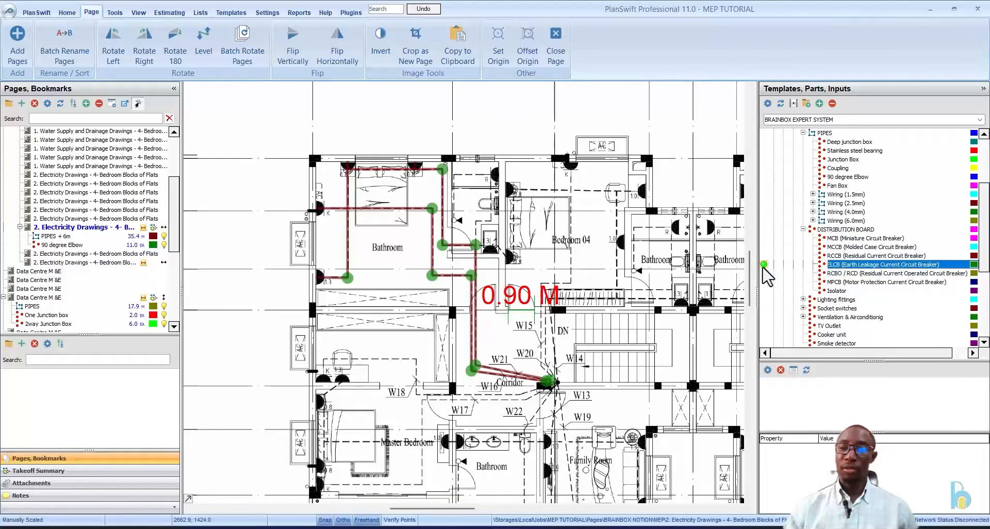
double_click(825, 265)
click(485, 257)
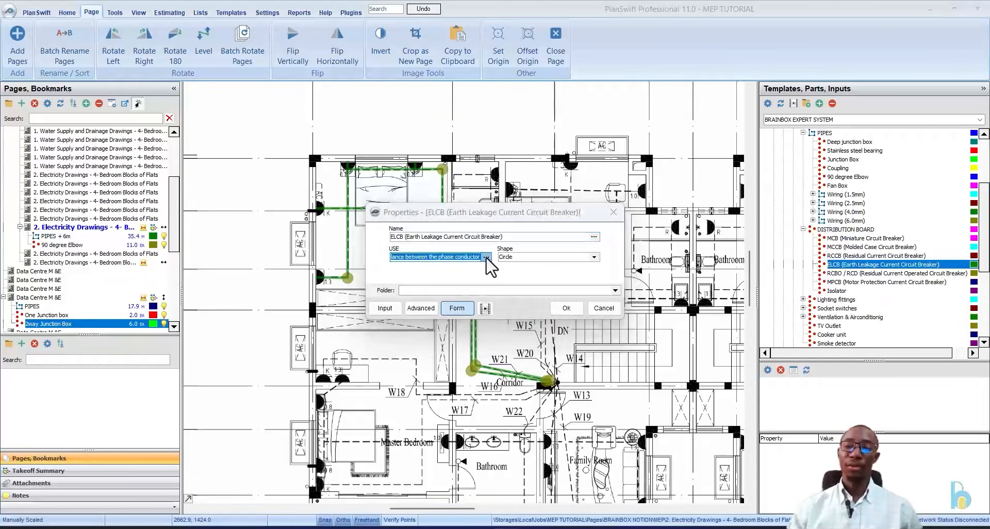
click(586, 176)
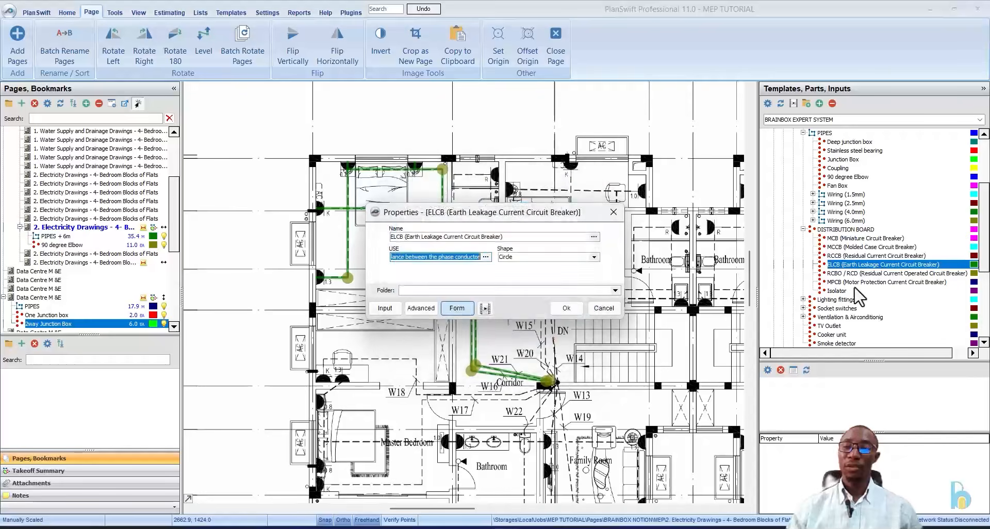
Step: Close the ELCB properties, and expand the Lighting fittings and Socket switches template groups to review their parts
scroll(845, 296, down, 1)
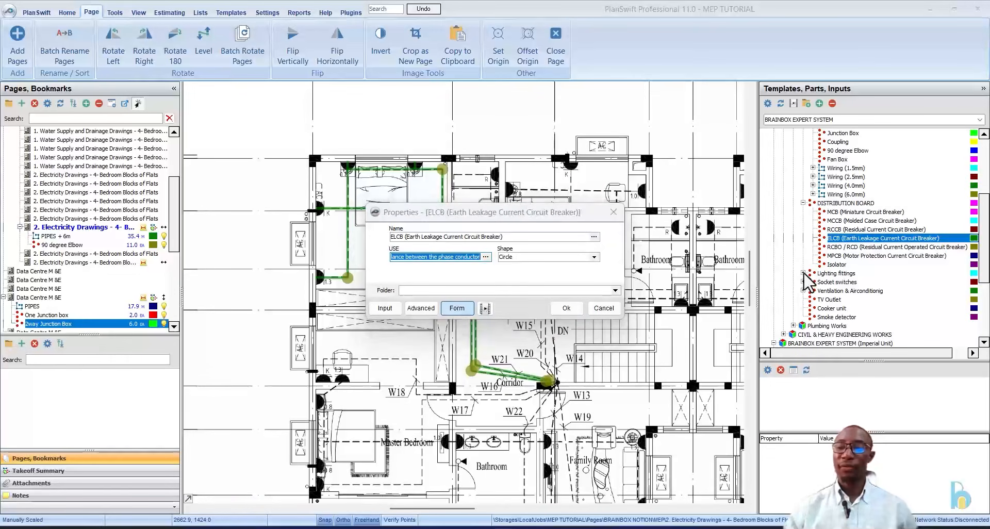
key(Escape)
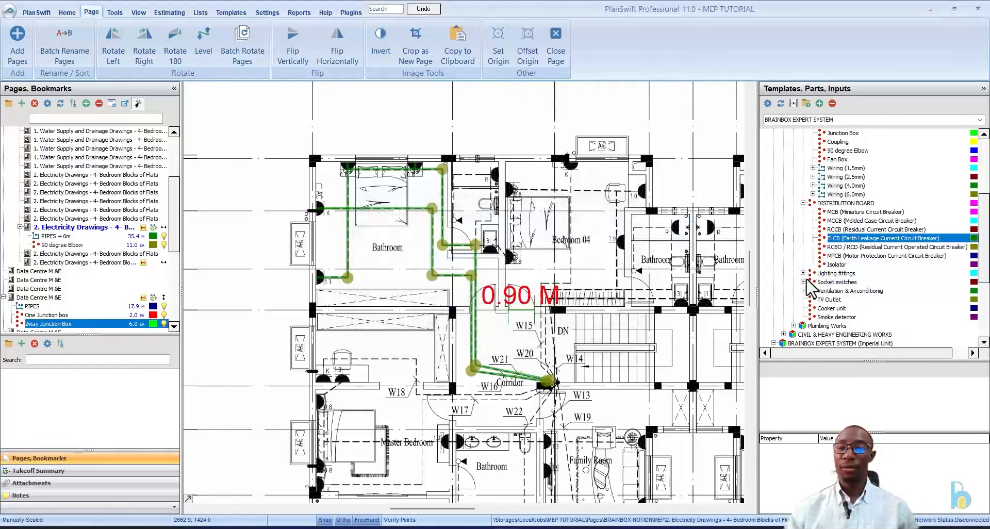
click(805, 273)
scroll(803, 273, up, 1)
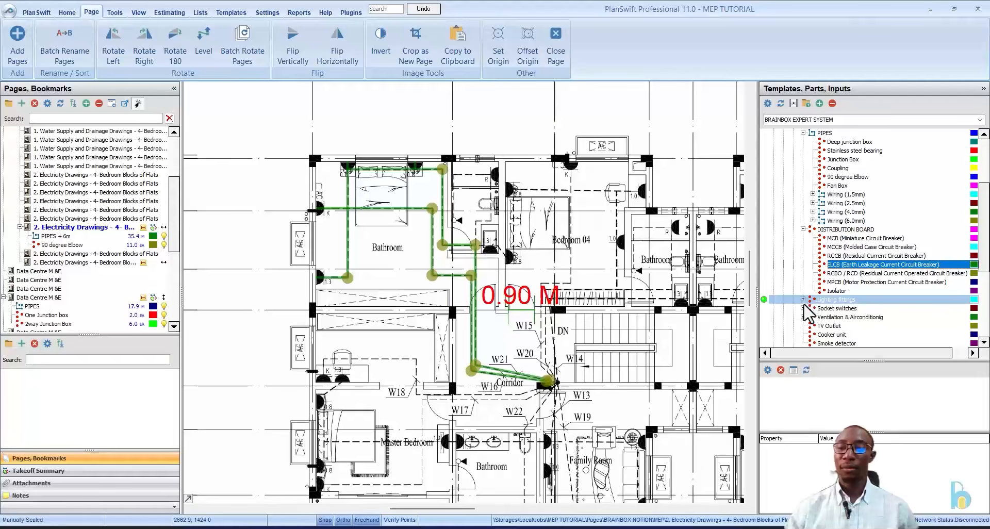
scroll(803, 305, down, 2)
scroll(805, 292, down, 1)
click(803, 246)
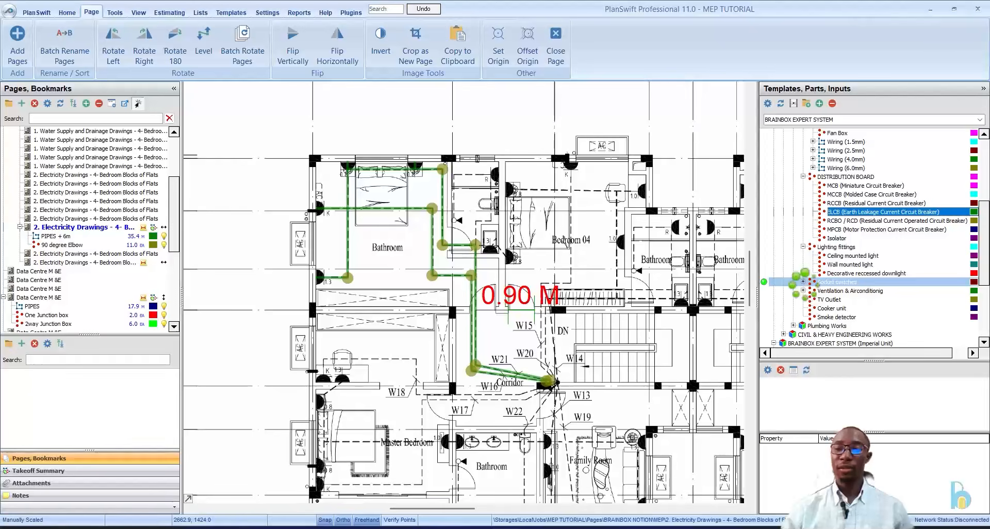
click(803, 281)
scroll(812, 289, down, 1)
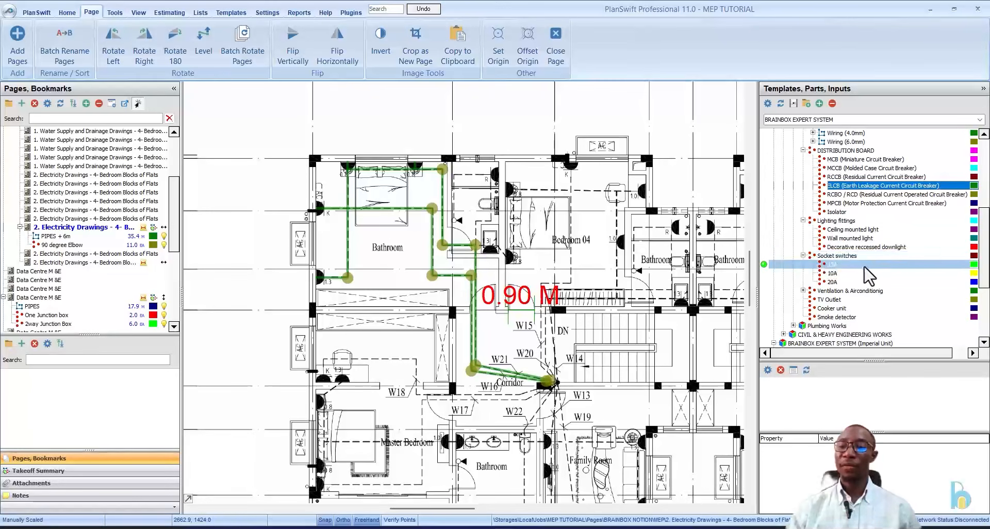
scroll(876, 283, down, 1)
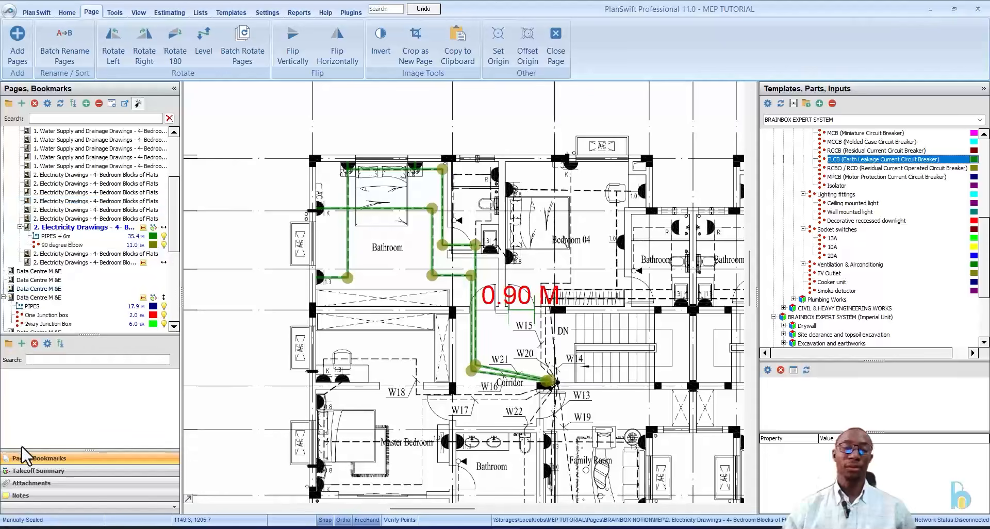
Step: In the takeoff summary, duplicate the Coupling item under PIPES and rename the copy MCB
click(33, 470)
click(83, 273)
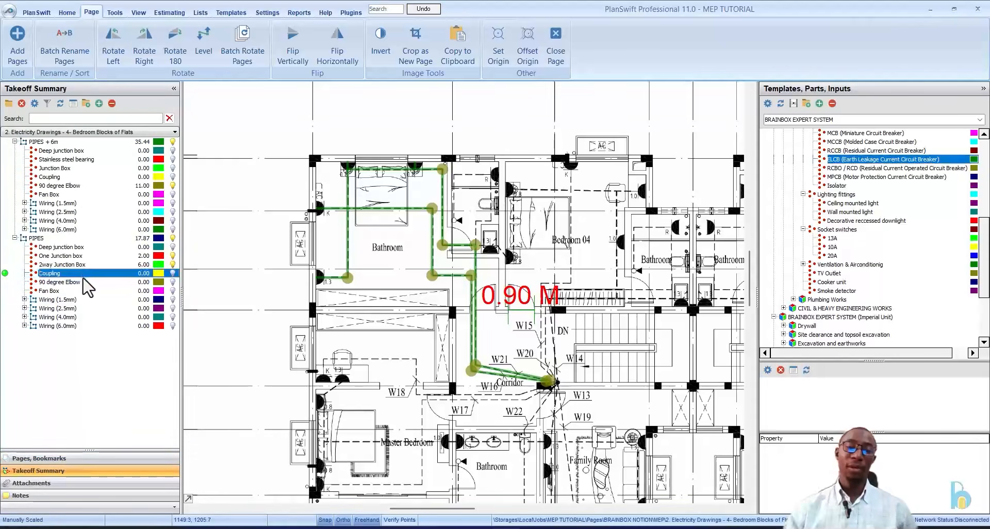
right_click(89, 288)
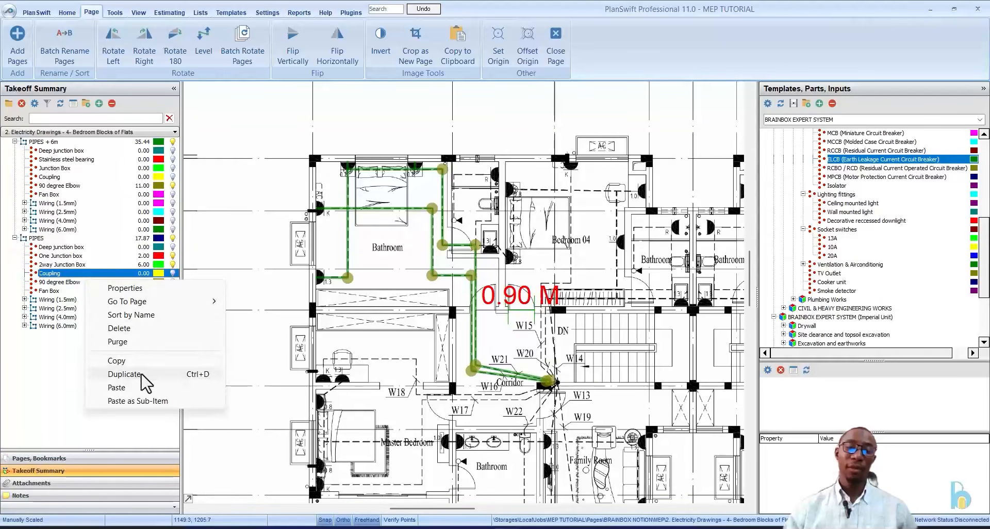
click(138, 375)
double_click(94, 283)
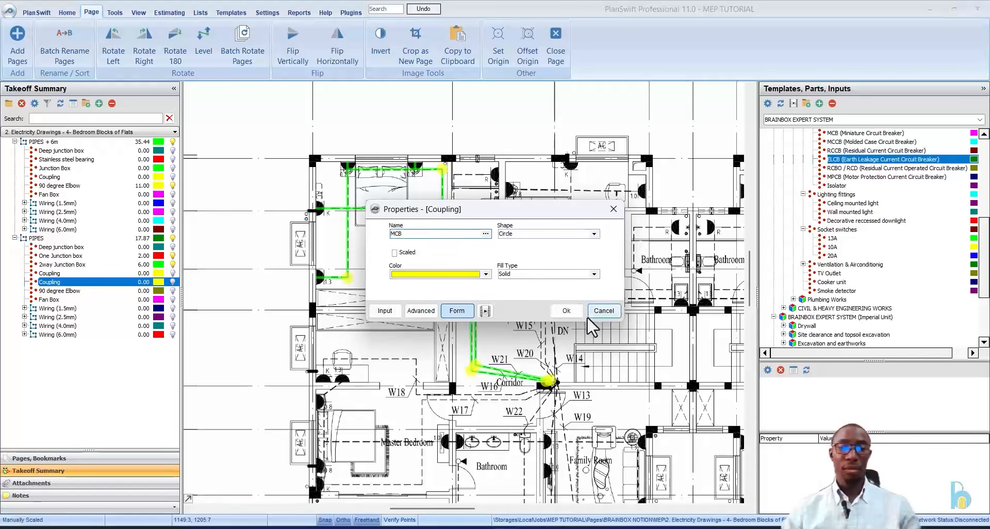
click(566, 311)
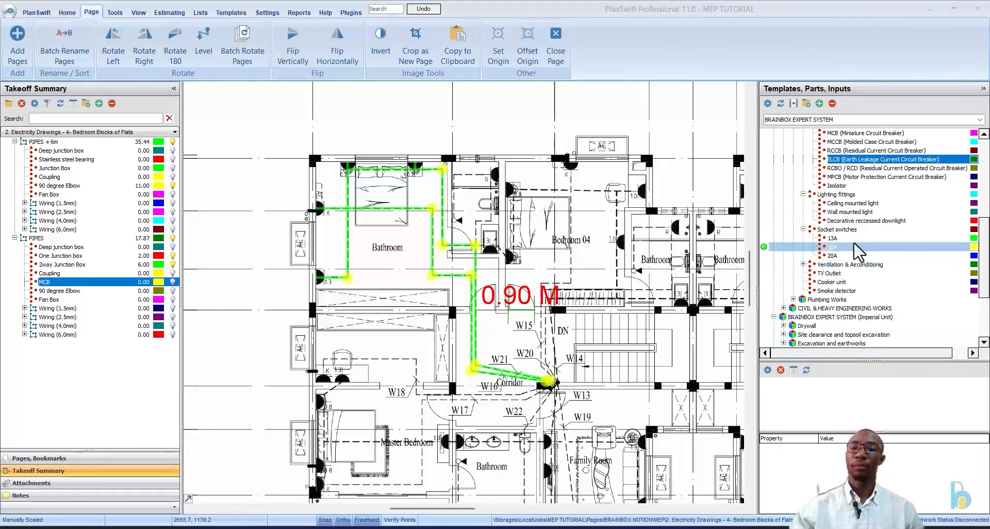
Step: Duplicate the Junction Box item under PIPES + 6m in the takeoff summary, and dismiss the copy's properties
click(854, 221)
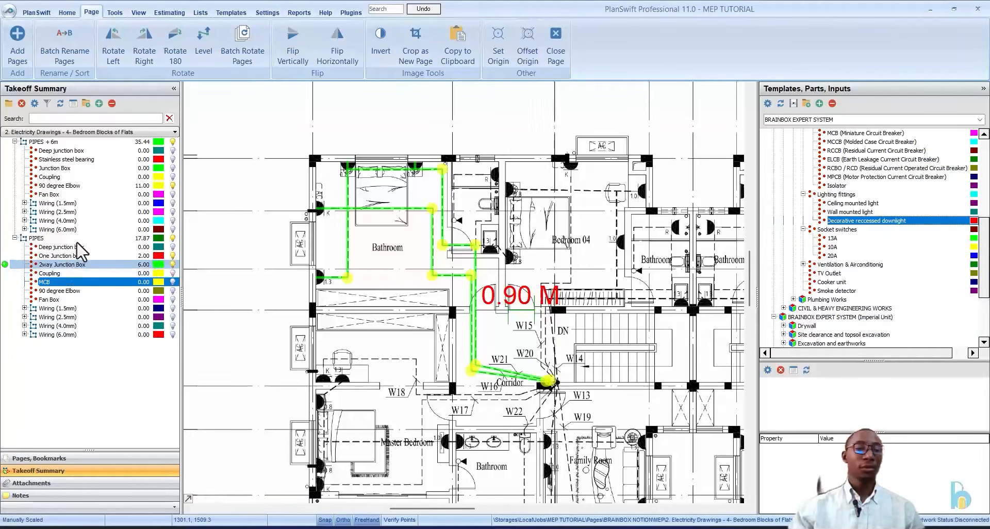
click(71, 176)
click(78, 150)
click(82, 167)
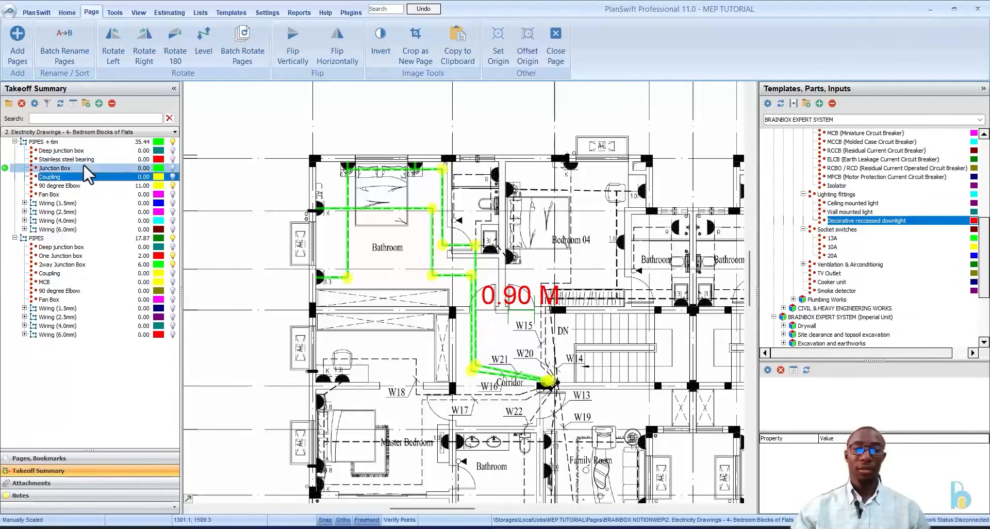
right_click(84, 174)
click(129, 252)
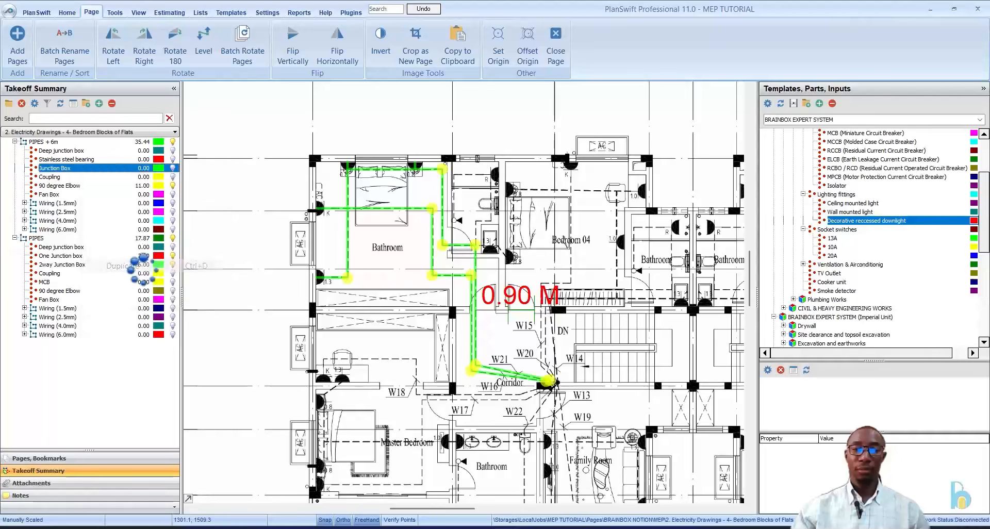
double_click(57, 176)
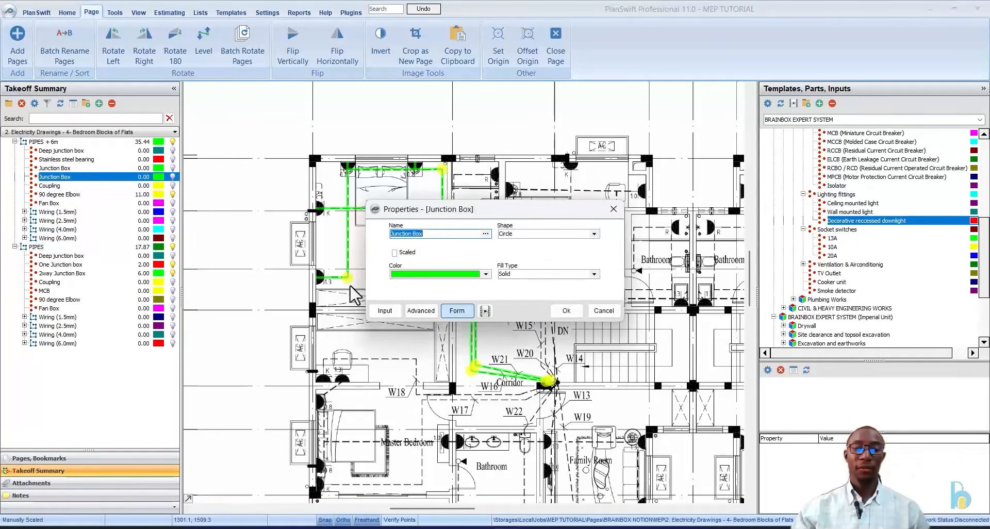
click(611, 303)
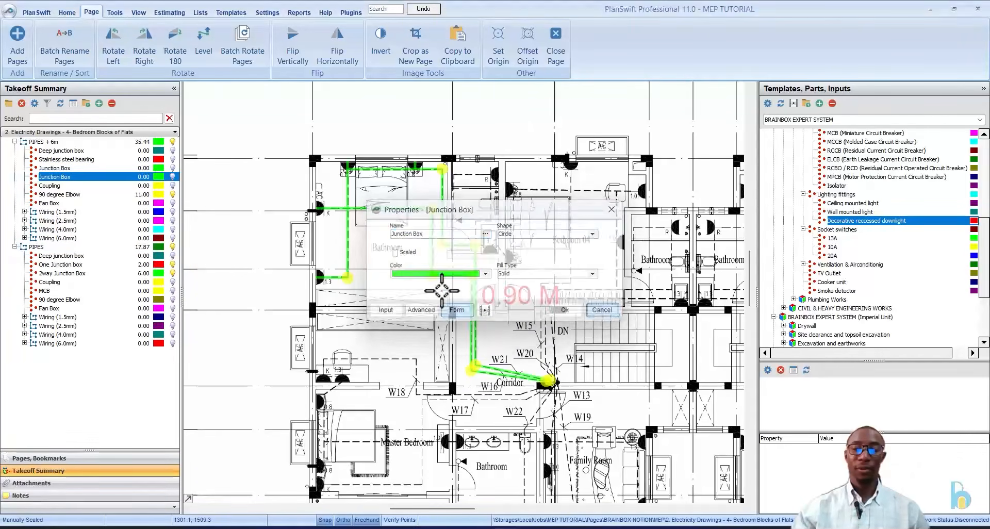
Step: Create two more copies of the Junction Box item under PIPES + 6m, keeping the same name and settings
right_click(78, 175)
click(111, 268)
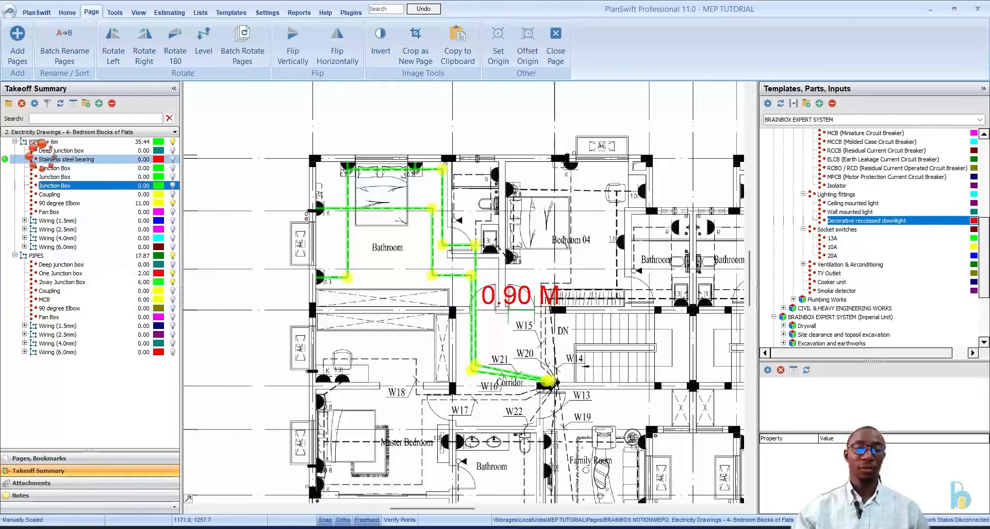
double_click(59, 186)
click(558, 307)
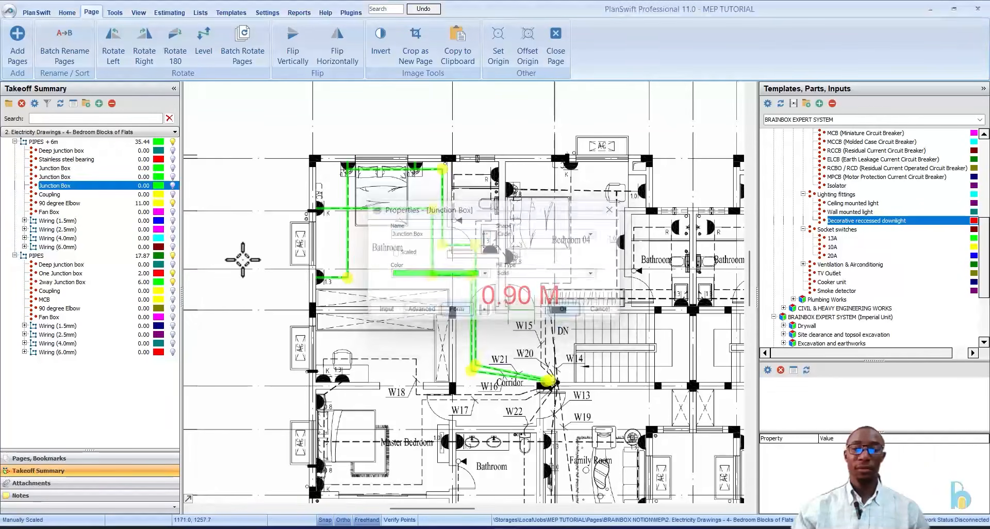
click(90, 202)
right_click(80, 187)
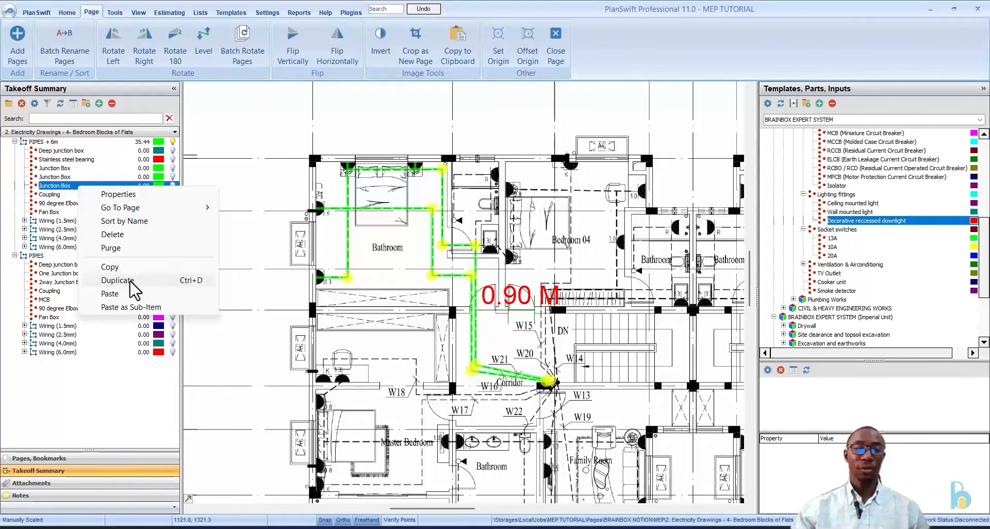
click(132, 282)
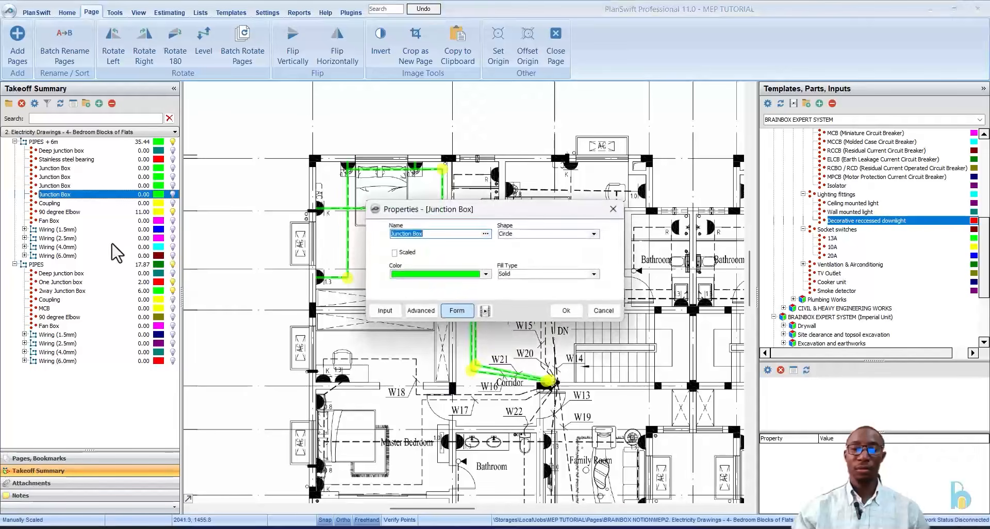
click(566, 310)
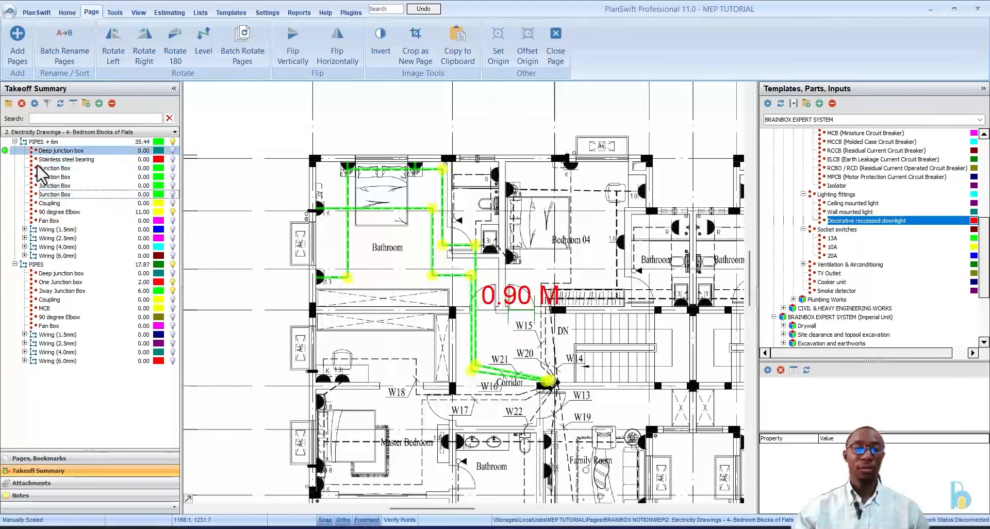
Step: Under PIPES + 6m, expand Wiring (1.5mm), check the first Switch item's properties, and expand Wiring (2.5mm) to view its socket boxes
click(57, 229)
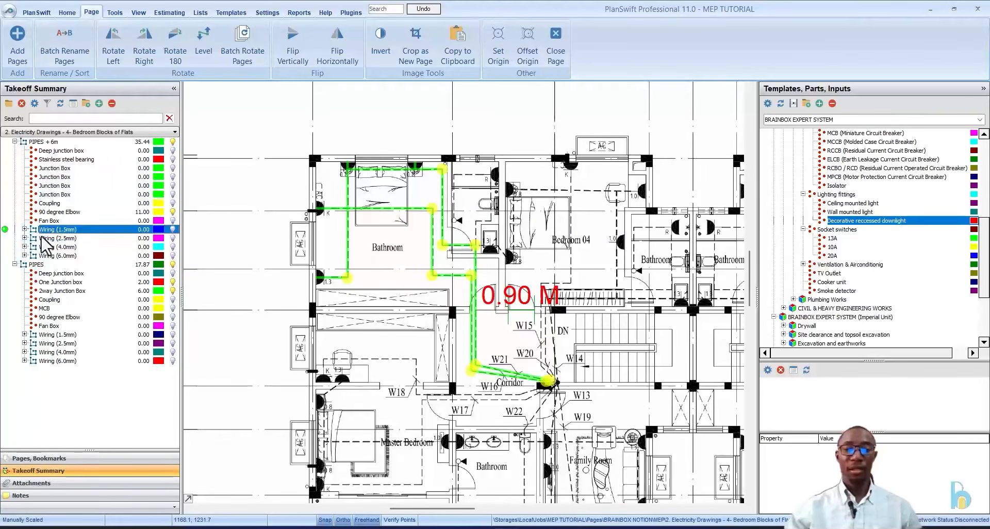
click(24, 229)
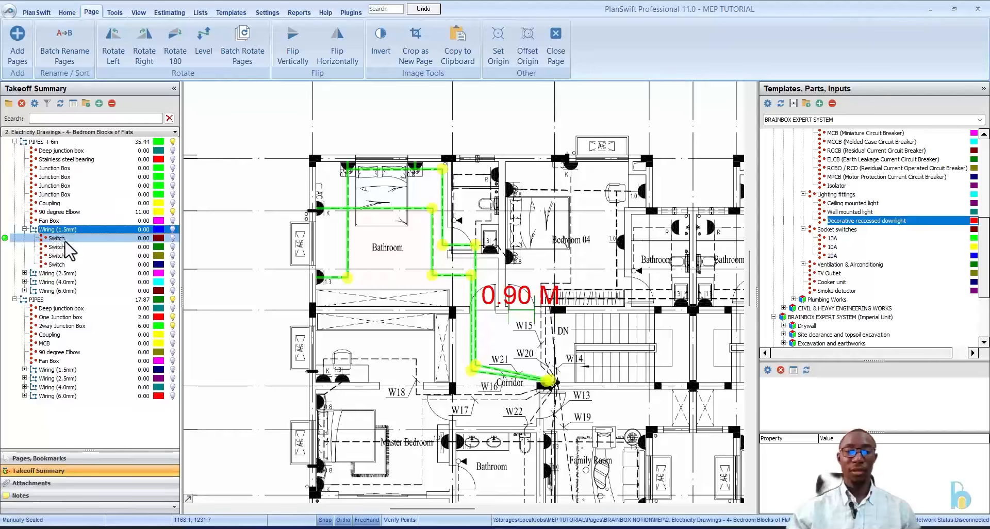
click(65, 238)
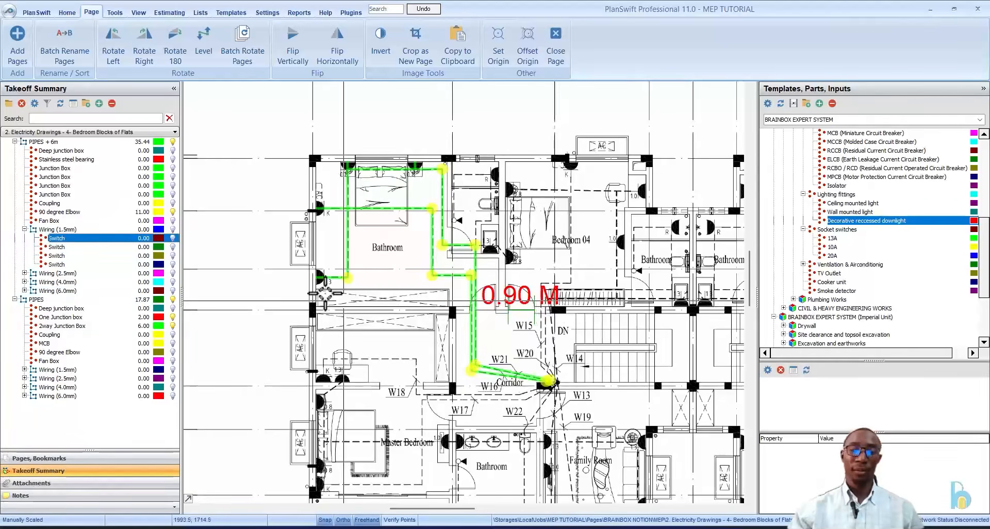
click(58, 239)
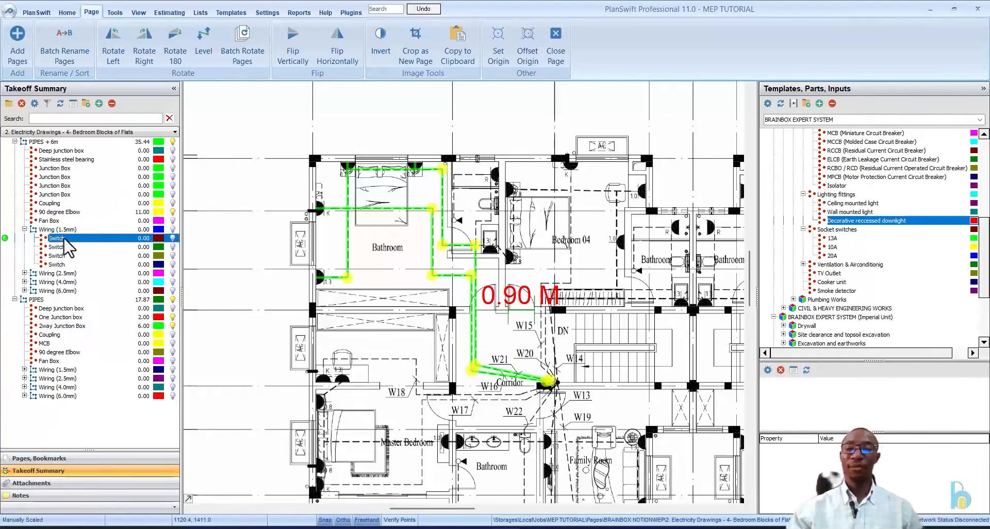
double_click(68, 239)
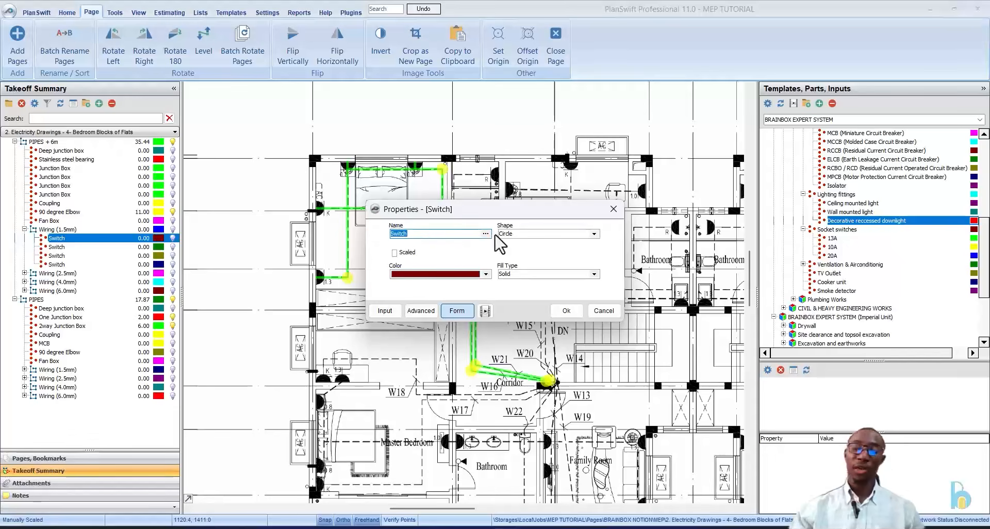
click(602, 311)
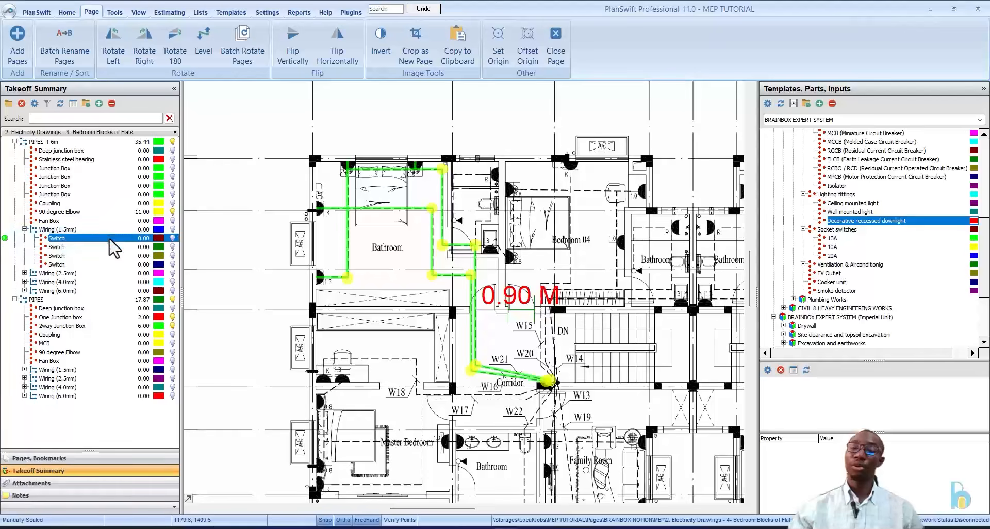
click(24, 273)
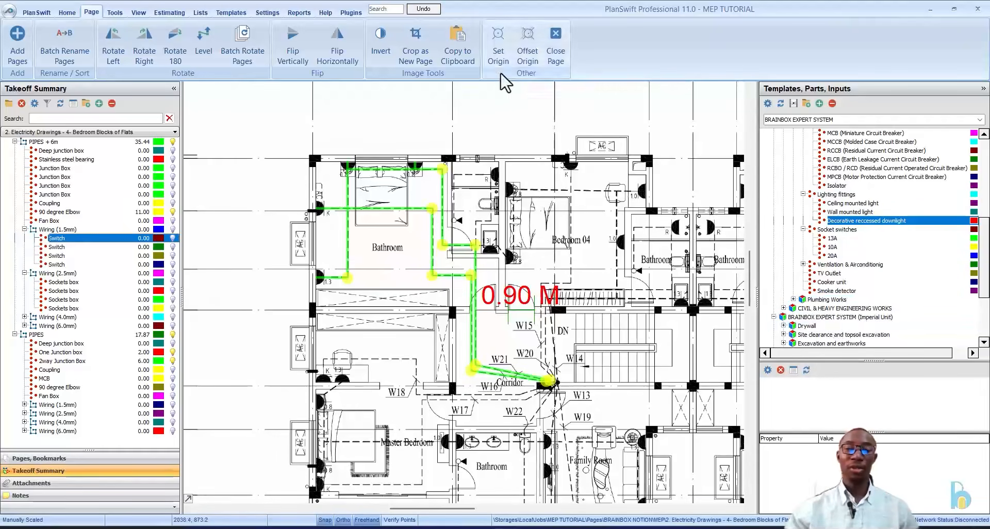
Step: Look over the first floor socket plan, and browse the template list from Plumbing Works back to the electrical installations group
click(67, 12)
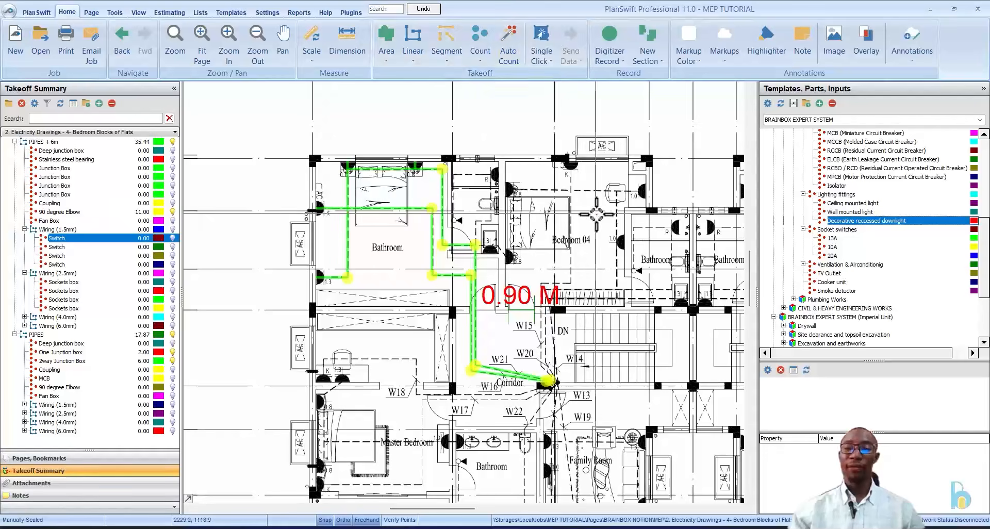
scroll(381, 174, down, 2)
scroll(380, 174, up, 3)
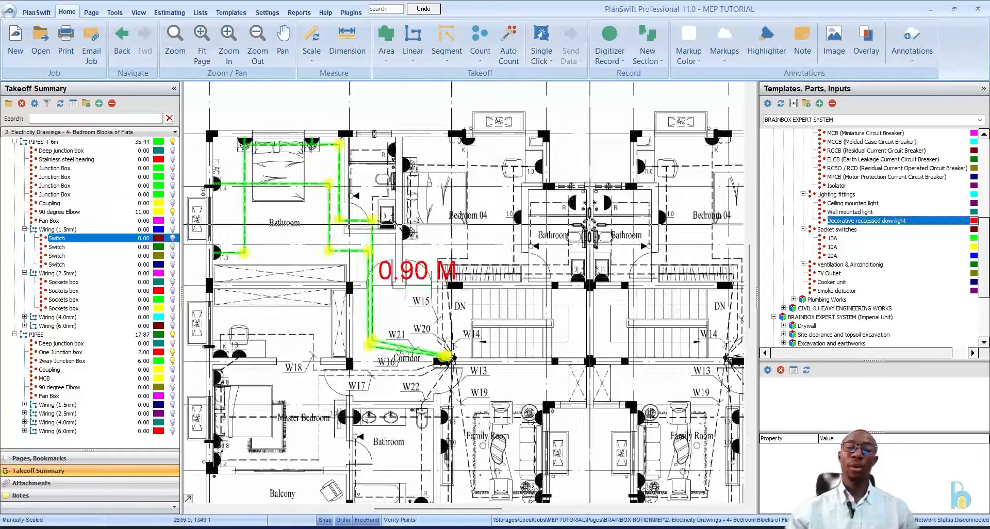
scroll(396, 180, down, 1)
scroll(395, 179, down, 3)
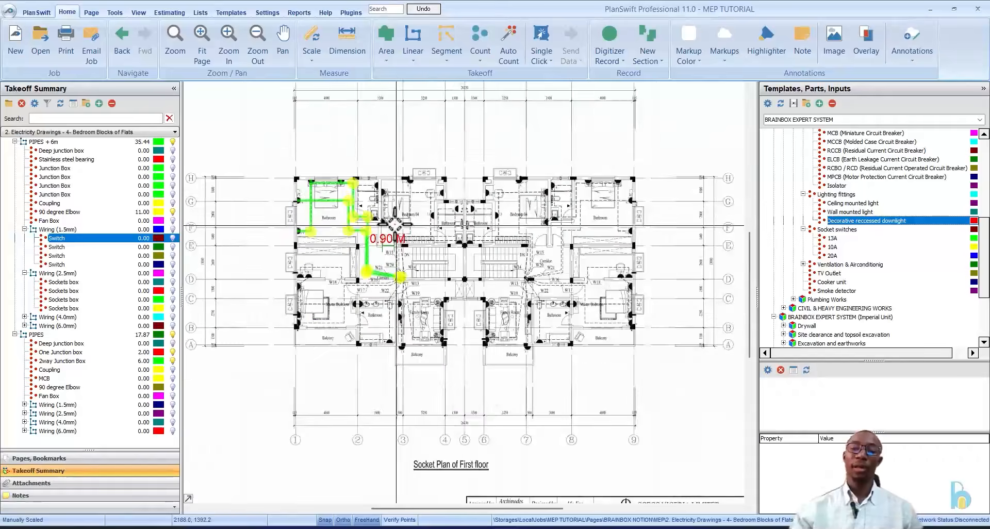
scroll(392, 155, up, 4)
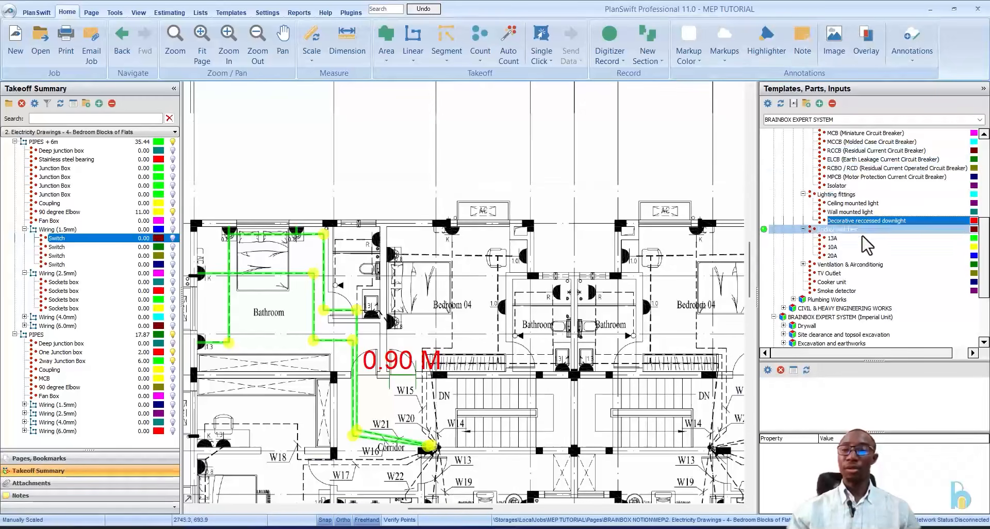
scroll(804, 278, down, 2)
click(819, 247)
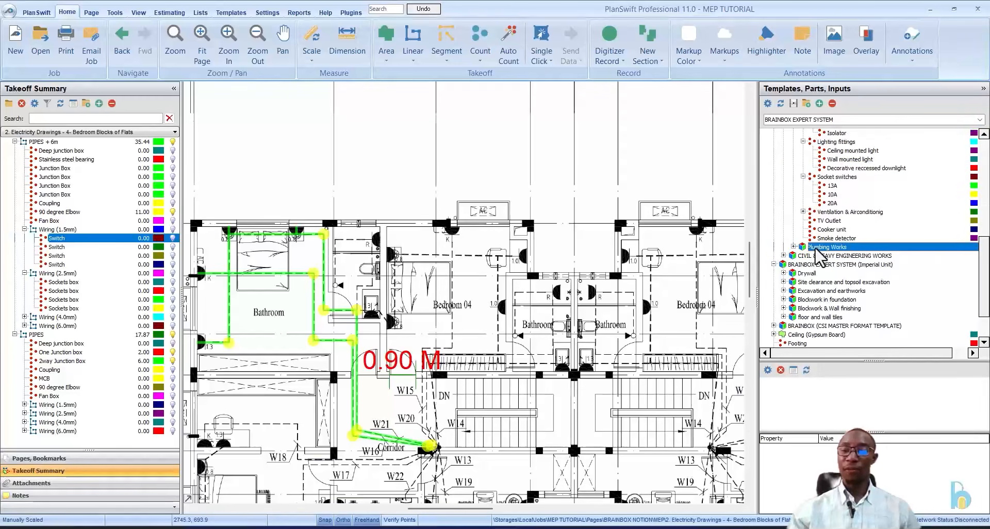
scroll(840, 170, up, 7)
click(846, 151)
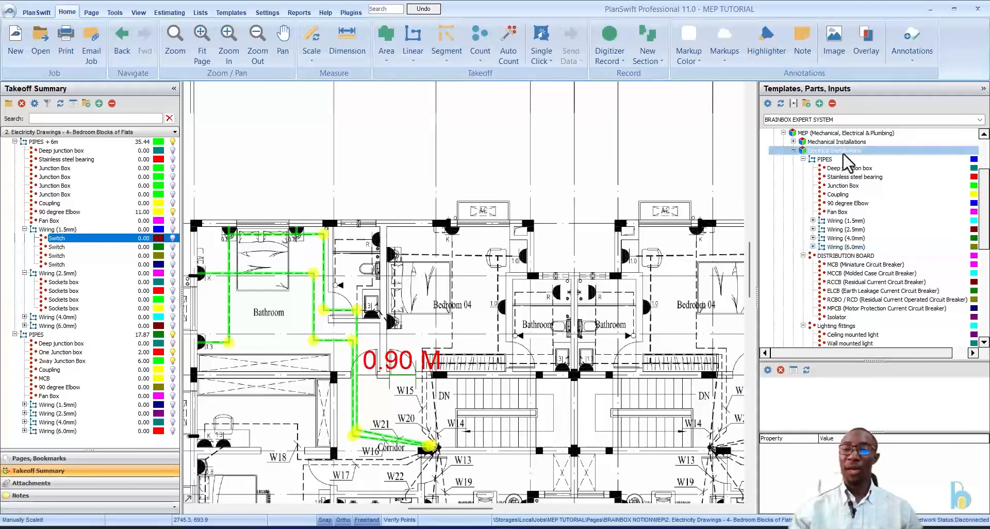